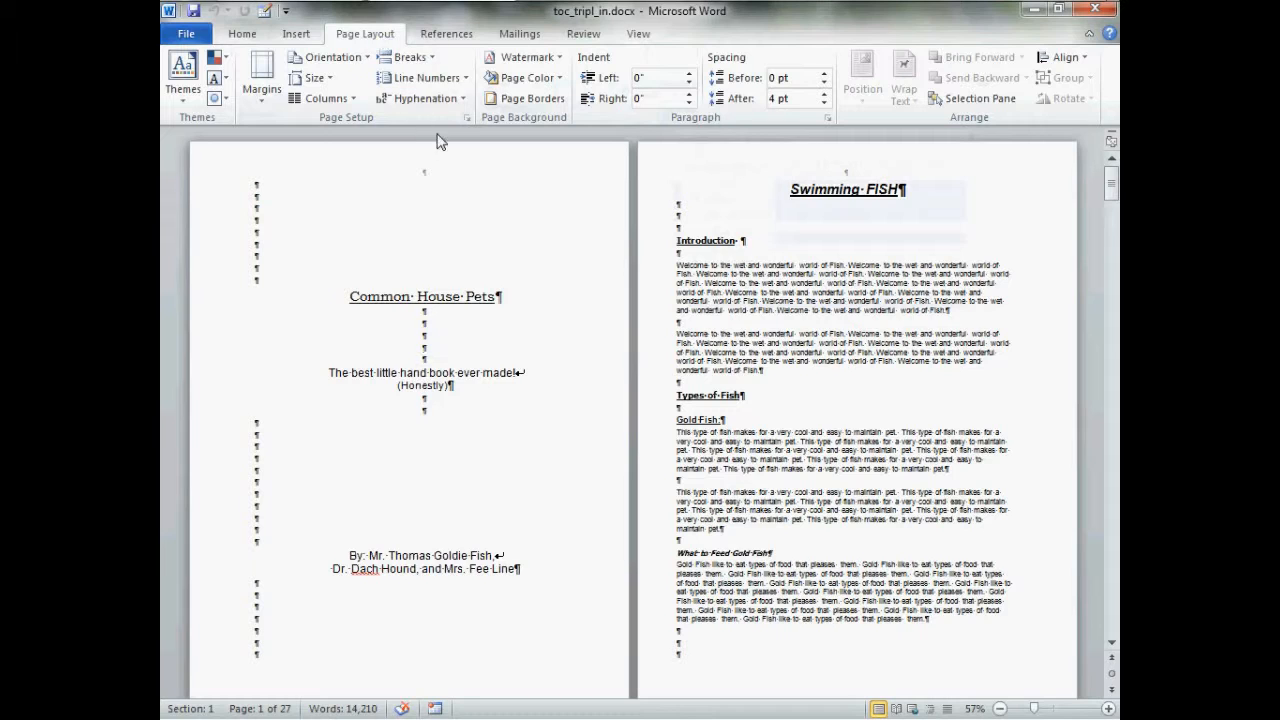
Review the document's margin settings in Page Setup and close the dialog without changes
{"action": "left_click", "coordinate": [466, 118]}
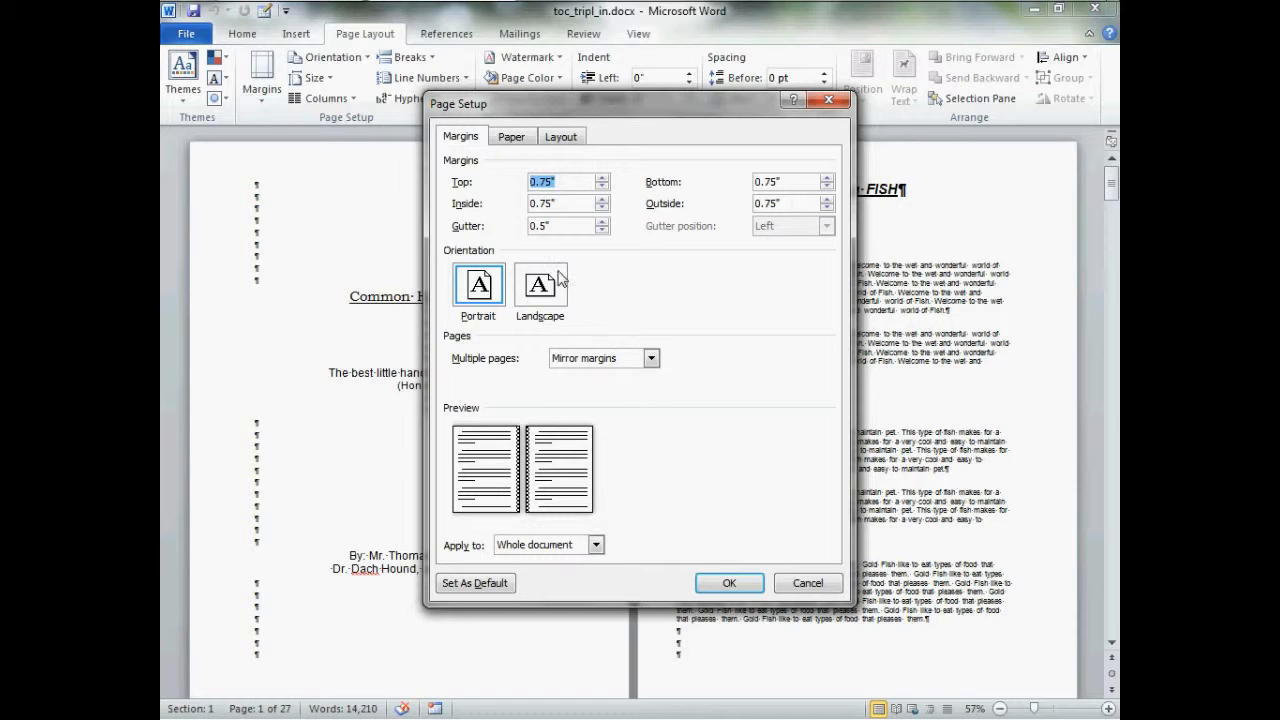
{"action": "left_click", "coordinate": [565, 207]}
{"action": "left_click", "coordinate": [781, 207]}
{"action": "left_click", "coordinate": [806, 583]}
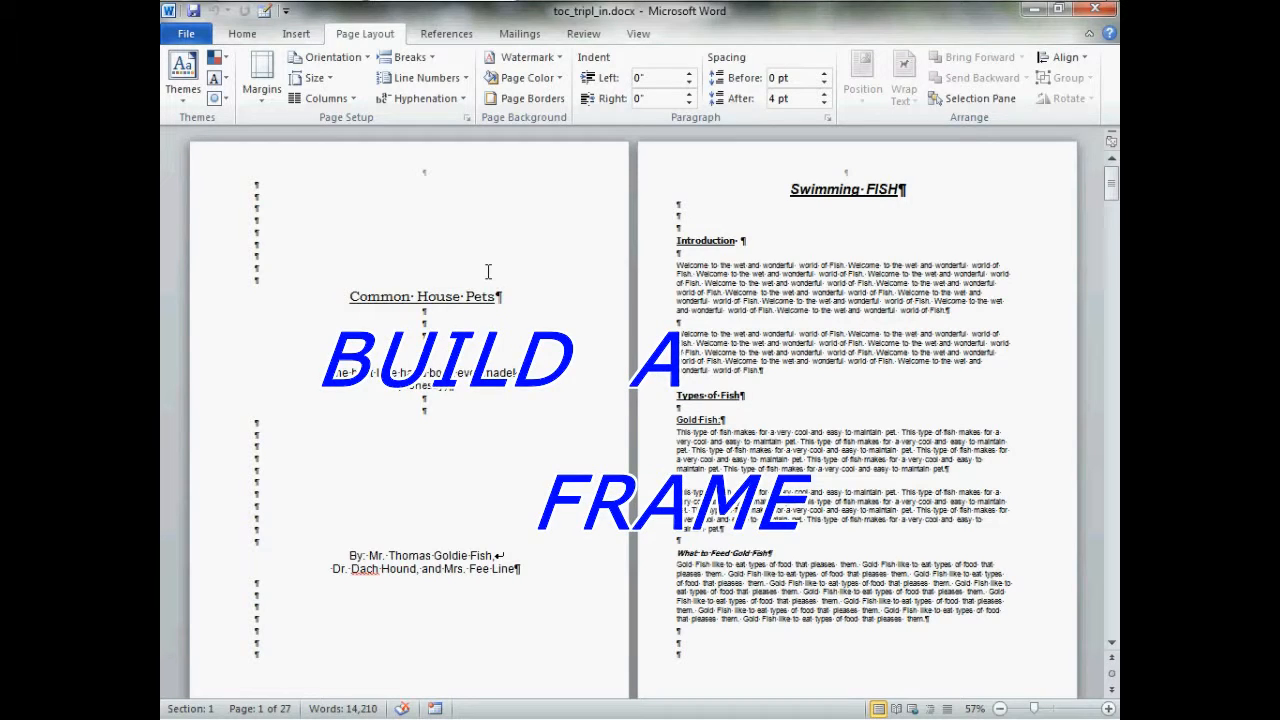
Insert a Next Page section break at the end of the title page
{"action": "scroll", "coordinate": [470, 300], "scroll_direction": "down", "scroll_amount": 2}
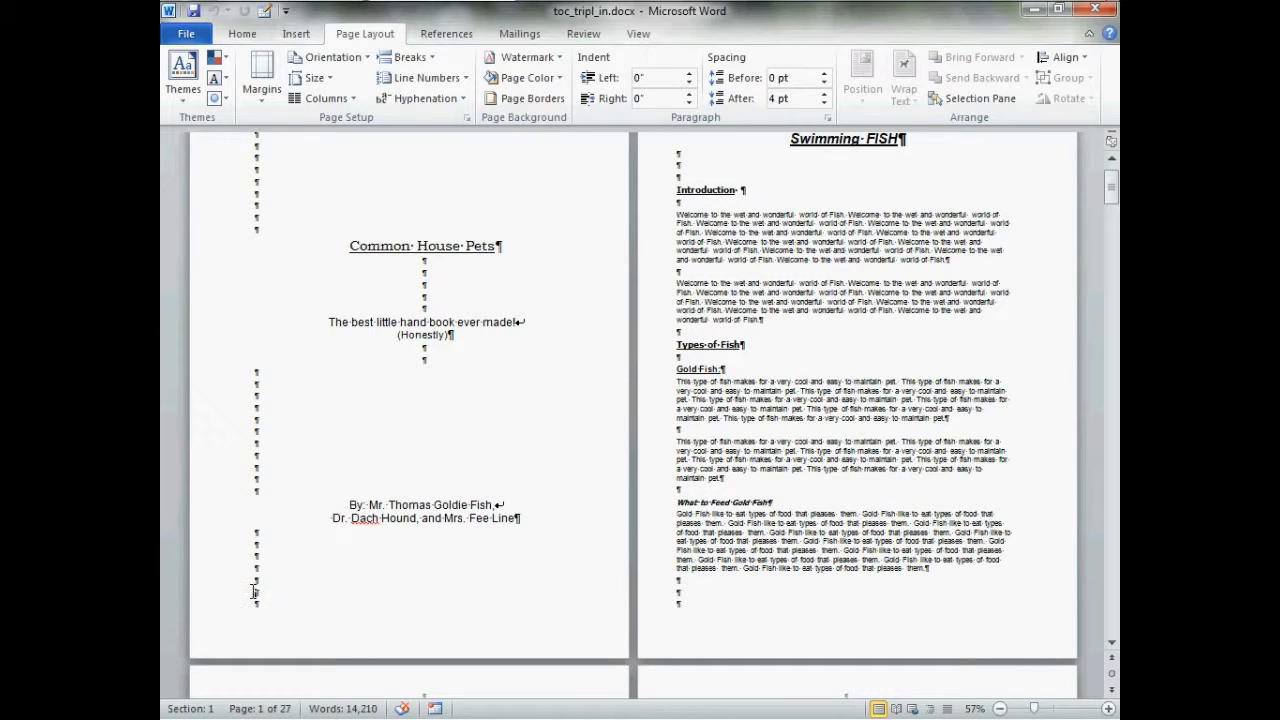
{"action": "left_click", "coordinate": [437, 66]}
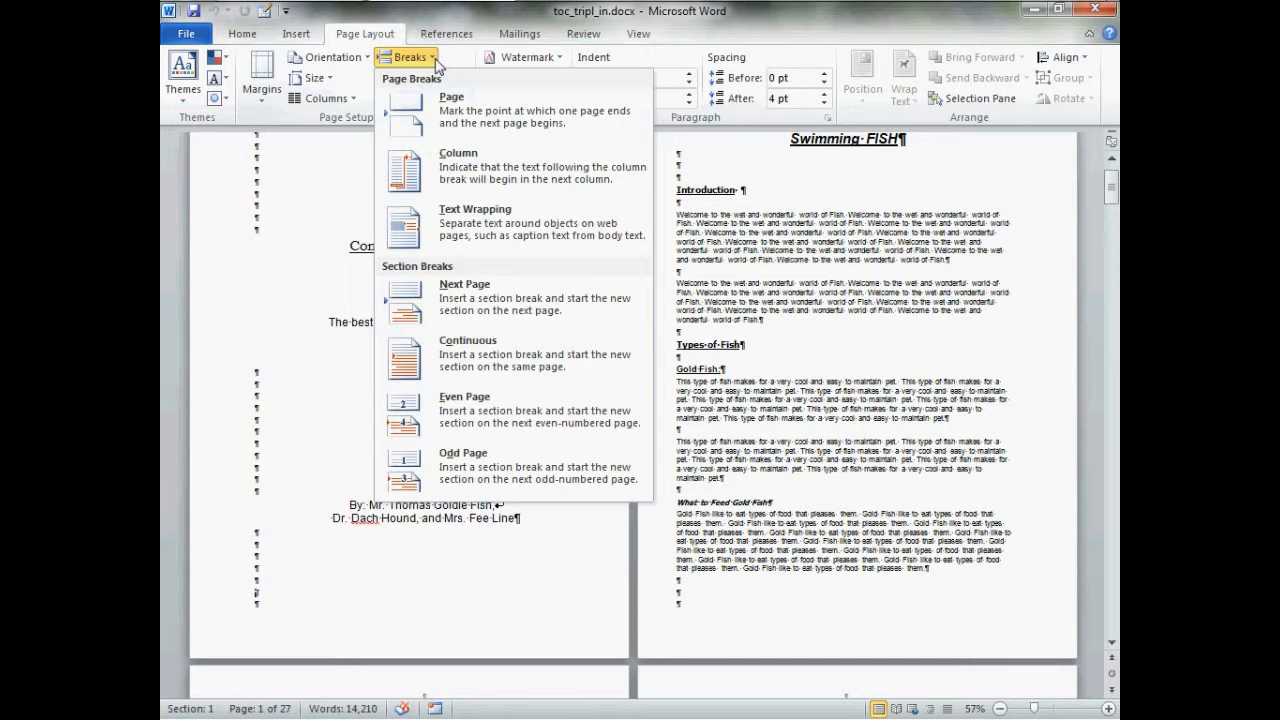
{"action": "left_click", "coordinate": [516, 297]}
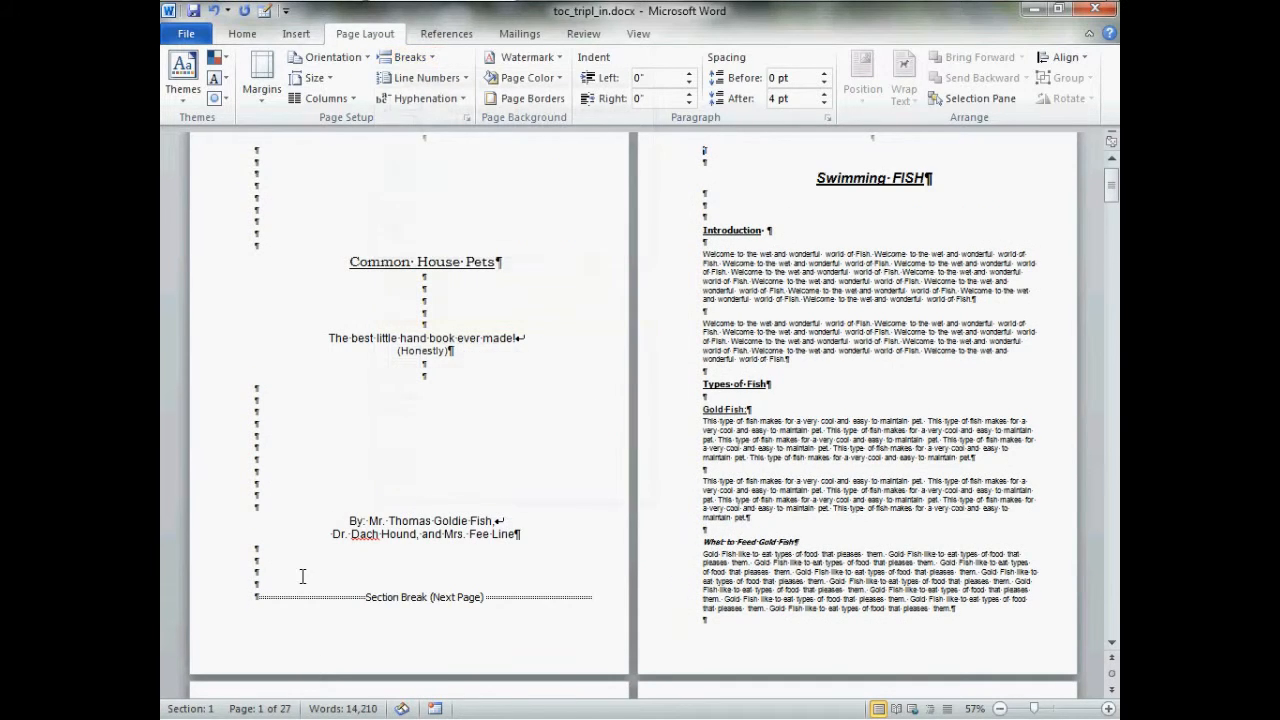
Copy the new section break and paste it at the start of the following page
{"action": "left_click", "coordinate": [245, 608]}
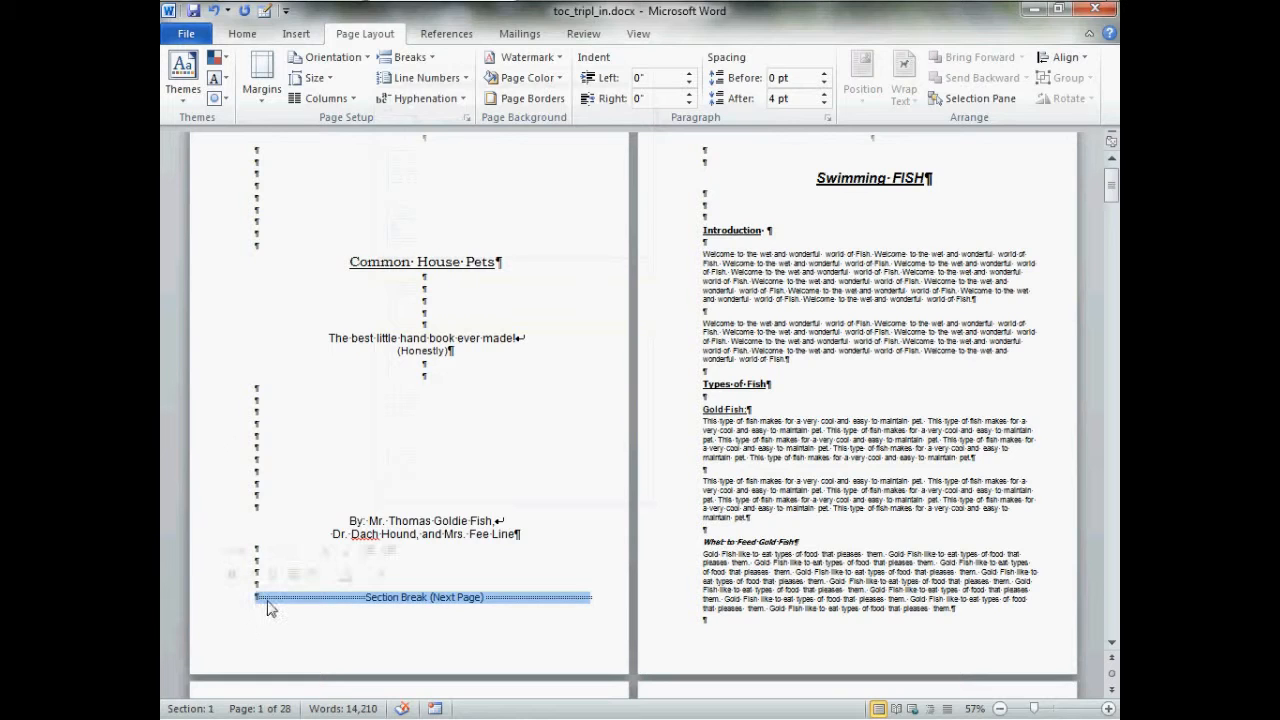
{"action": "right_click", "coordinate": [276, 601]}
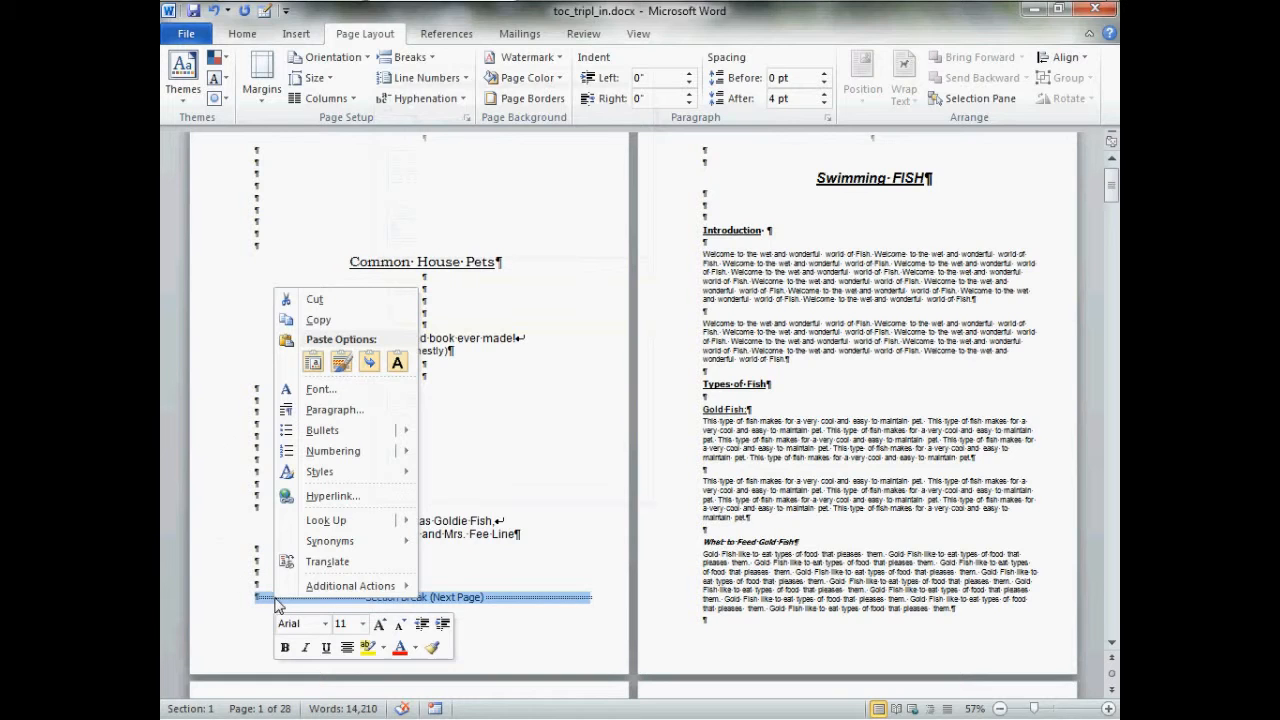
{"action": "left_click", "coordinate": [359, 320]}
{"action": "scroll", "coordinate": [381, 346], "scroll_direction": "up", "scroll_amount": 1}
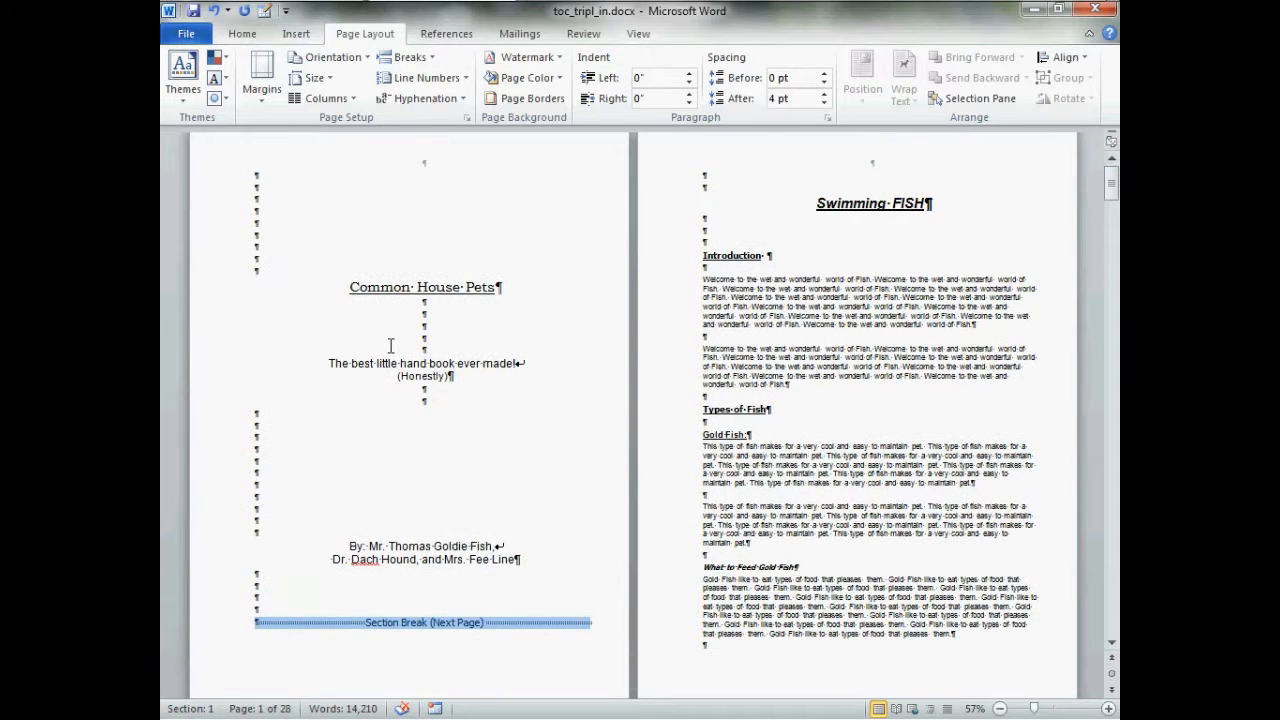
{"action": "left_click", "coordinate": [725, 195]}
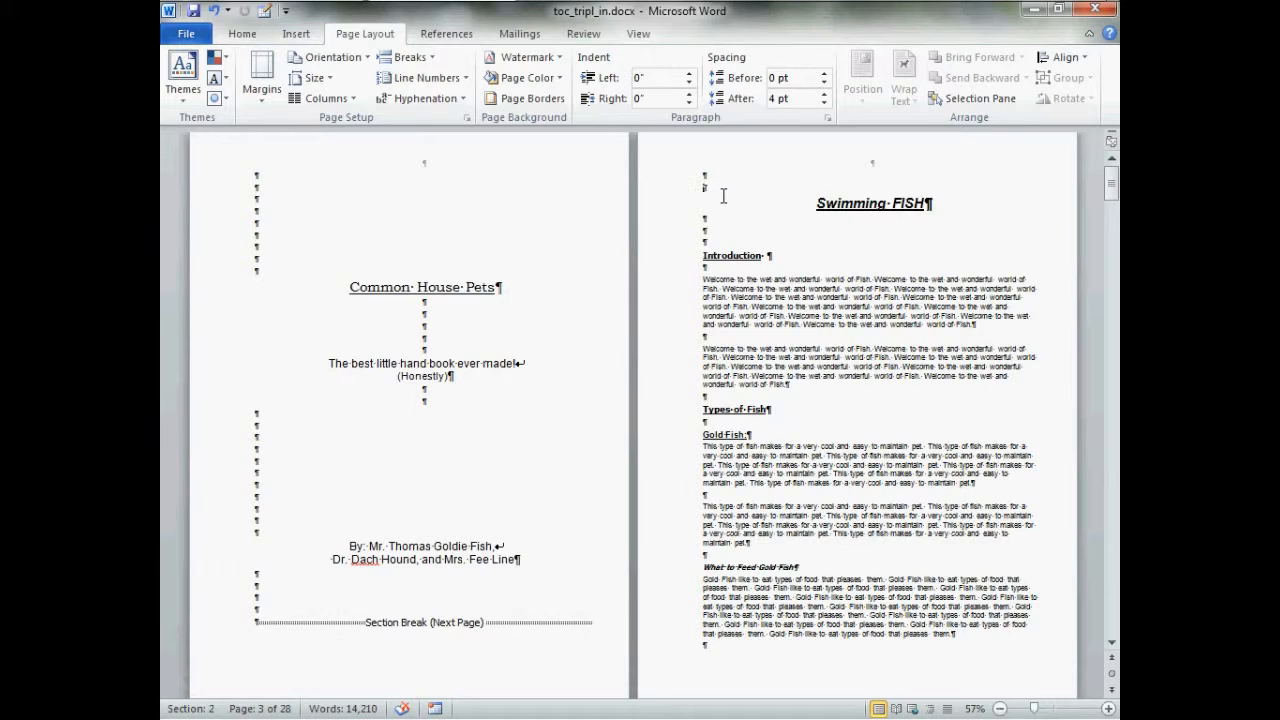
{"action": "key", "text": "ctrl+v"}
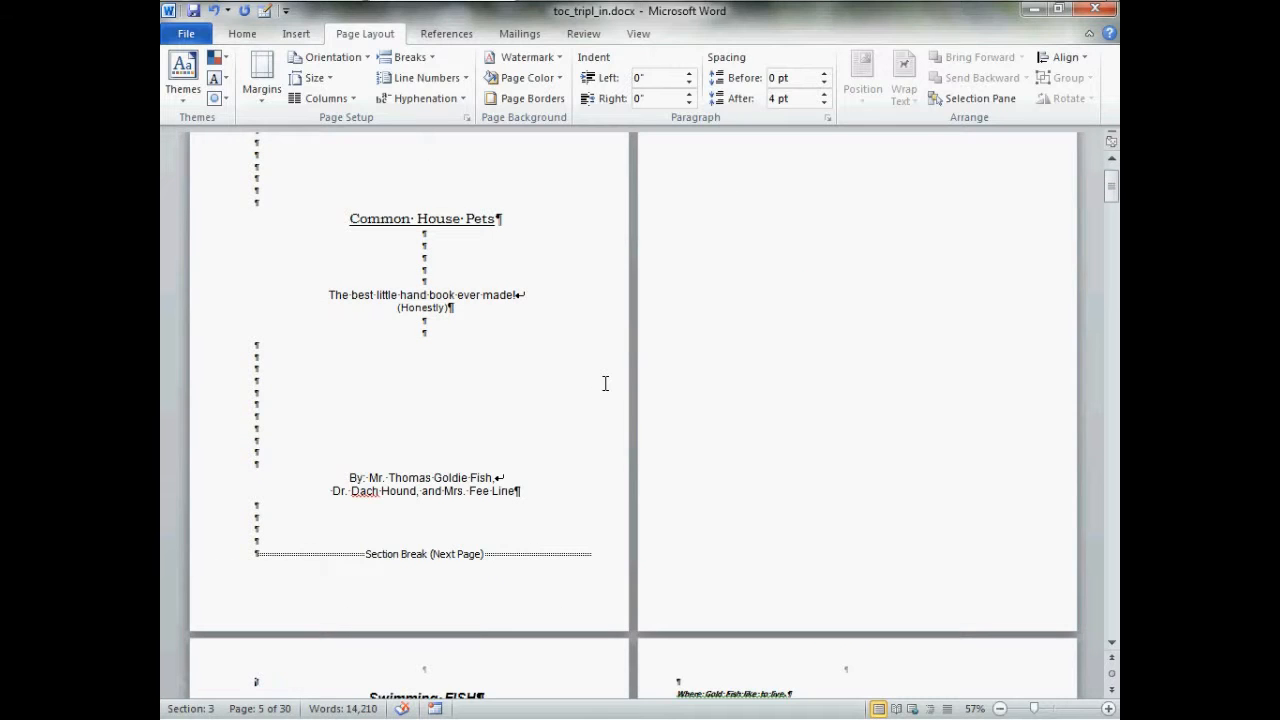
Add three empty paragraphs on the new blank page before its section break
{"action": "scroll", "coordinate": [605, 383], "scroll_direction": "up", "scroll_amount": 1}
{"action": "scroll", "coordinate": [605, 383], "scroll_direction": "up", "scroll_amount": 1}
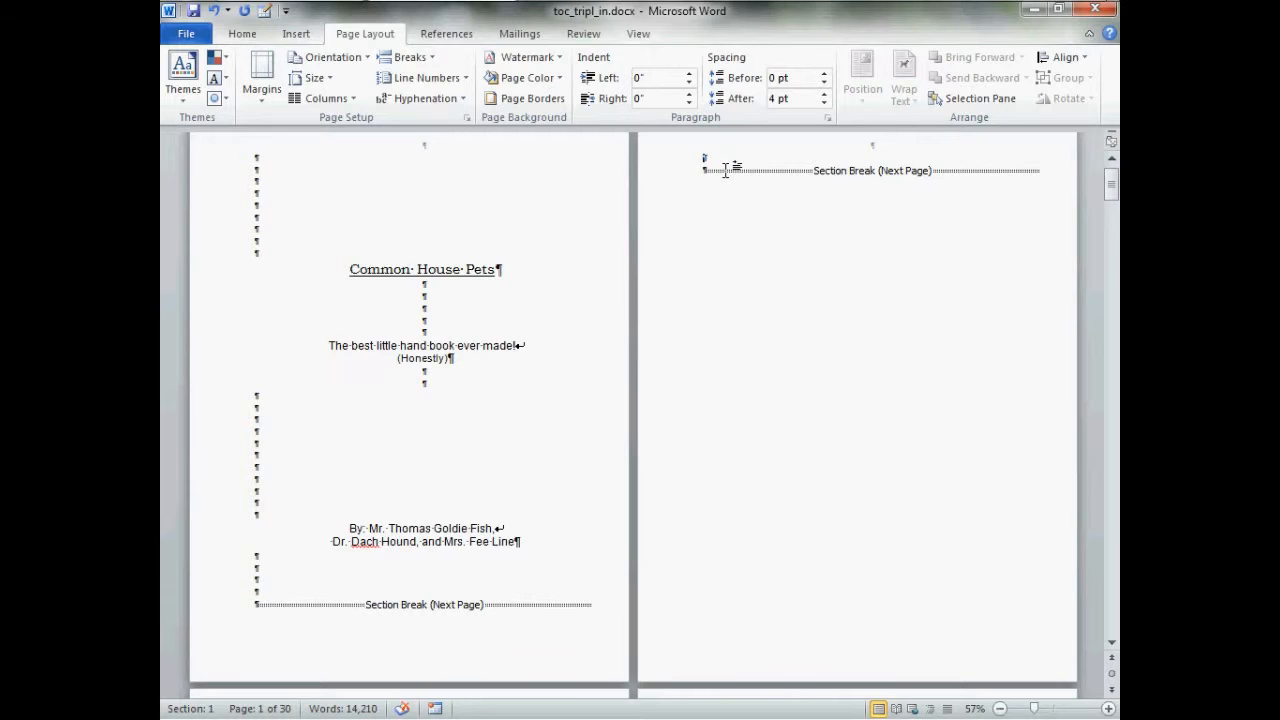
{"action": "key", "text": "Return"}
{"action": "key", "text": "Return"}
{"action": "key", "text": "Return"}
{"action": "key", "text": "Return"}
{"action": "key", "text": "Return"}
{"action": "key", "text": "Return"}
{"action": "key", "text": "Return"}
{"action": "key", "text": "Return"}
{"action": "key", "text": "Return"}
{"action": "key", "text": "Return"}
{"action": "key", "text": "Return"}
{"action": "key", "text": "Return"}
{"action": "key", "text": "Return"}
{"action": "key", "text": "Return"}
{"action": "key", "text": "Return"}
{"action": "key", "text": "Return"}
{"action": "key", "text": "Return"}
{"action": "key", "text": "Return"}
{"action": "key", "text": "Return"}
{"action": "key", "text": "Return"}
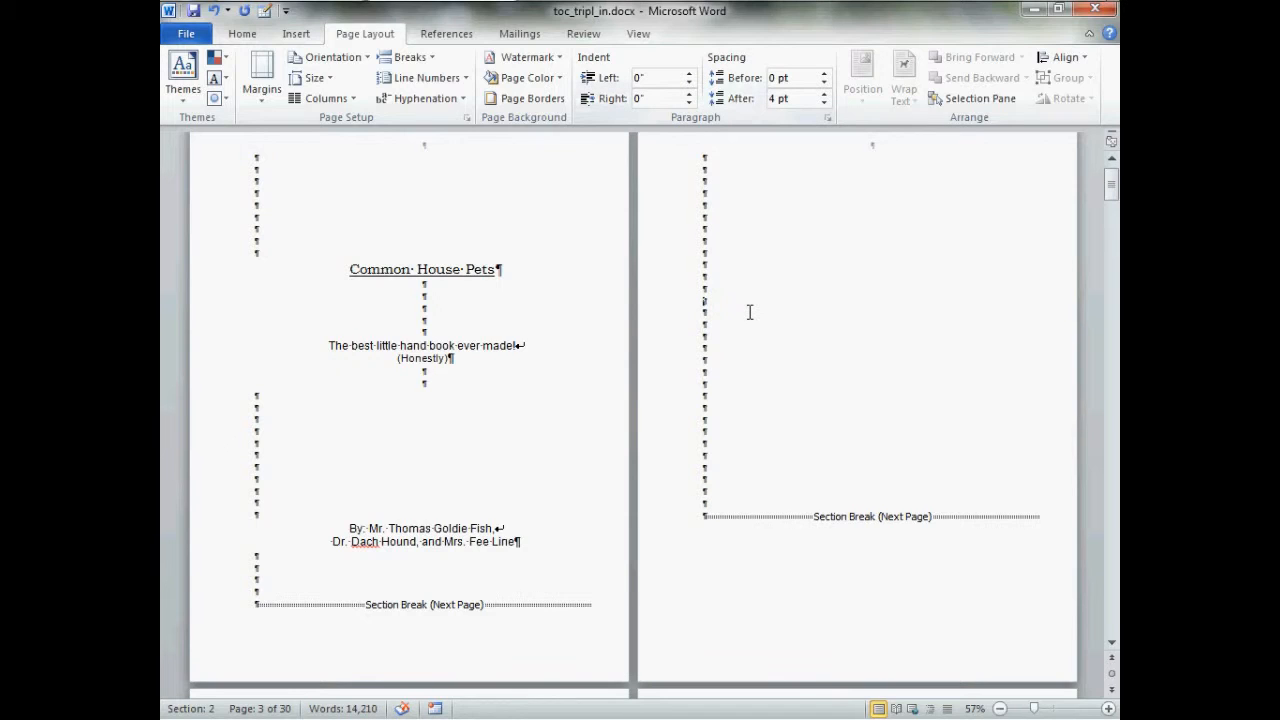
Type "details" on the second line of the next blank section page
{"action": "scroll", "coordinate": [750, 312], "scroll_direction": "down", "scroll_amount": 1}
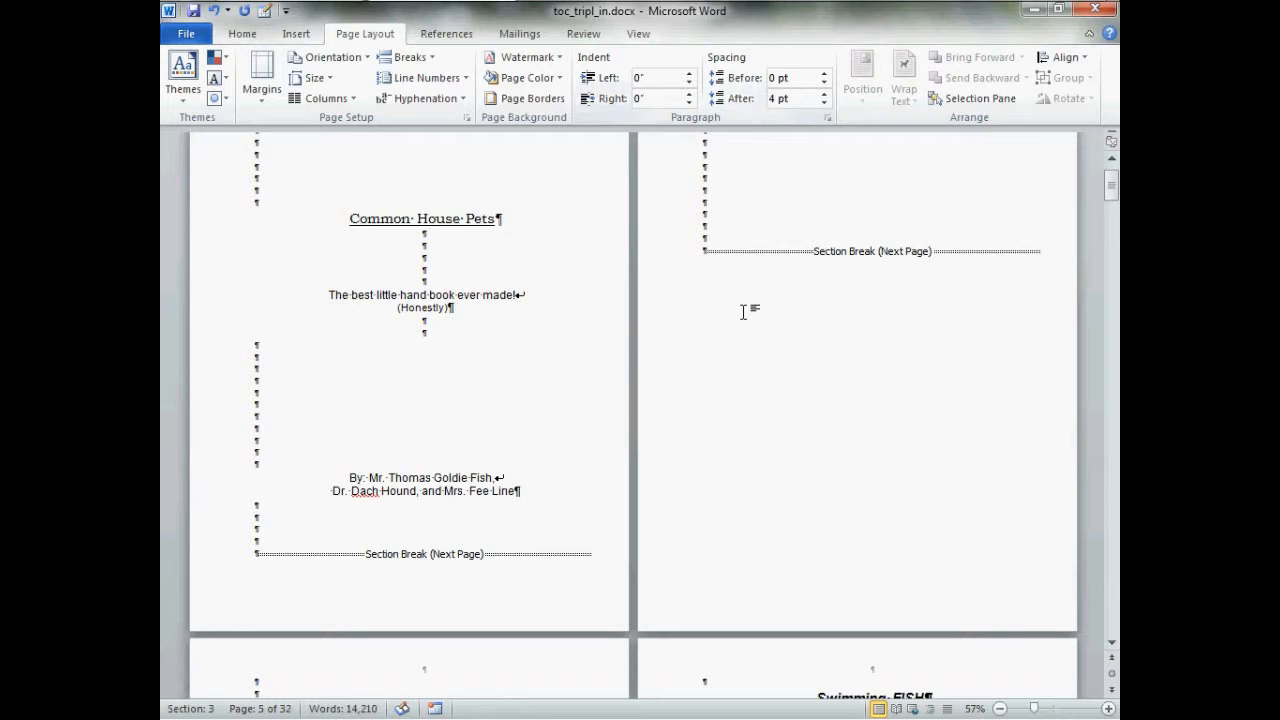
{"action": "scroll", "coordinate": [744, 312], "scroll_direction": "up", "scroll_amount": 2}
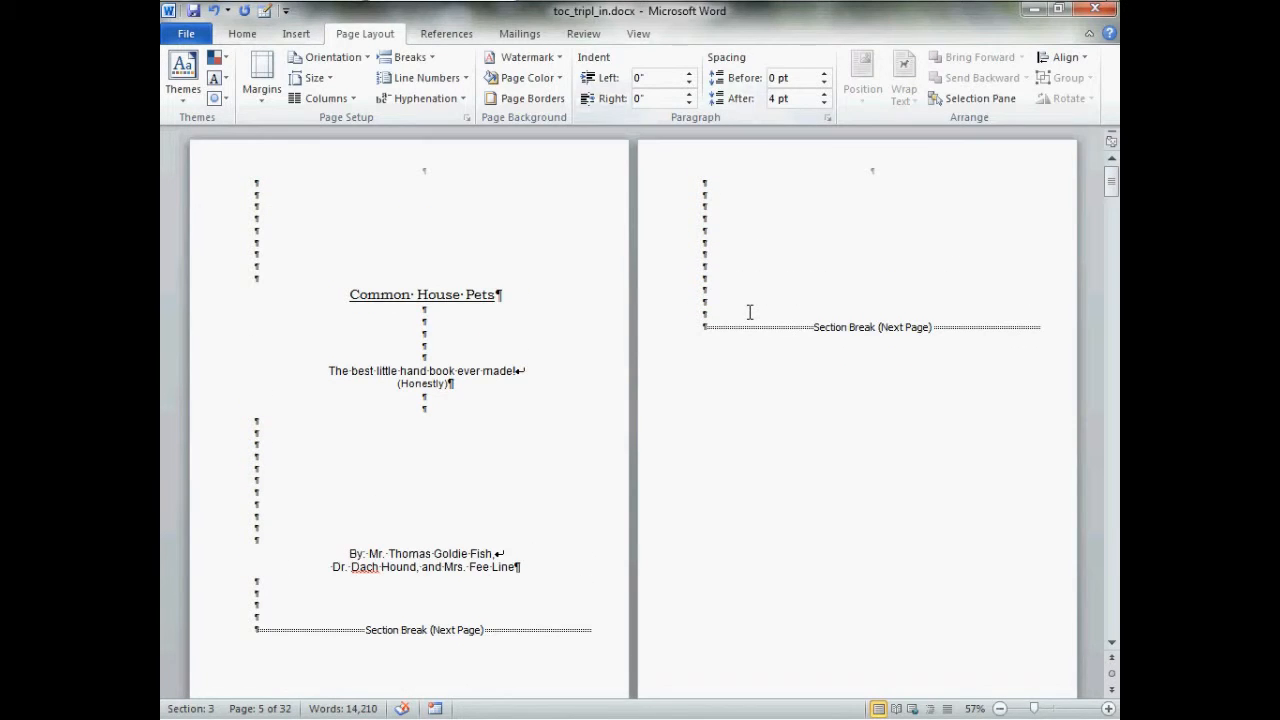
{"action": "scroll", "coordinate": [750, 312], "scroll_direction": "down", "scroll_amount": 8}
{"action": "scroll", "coordinate": [742, 317], "scroll_direction": "up", "scroll_amount": 3}
{"action": "scroll", "coordinate": [742, 317], "scroll_direction": "up", "scroll_amount": 6}
{"action": "left_click", "coordinate": [757, 193]}
{"action": "scroll", "coordinate": [740, 240], "scroll_direction": "down", "scroll_amount": 5}
{"action": "scroll", "coordinate": [717, 249], "scroll_direction": "down", "scroll_amount": 1}
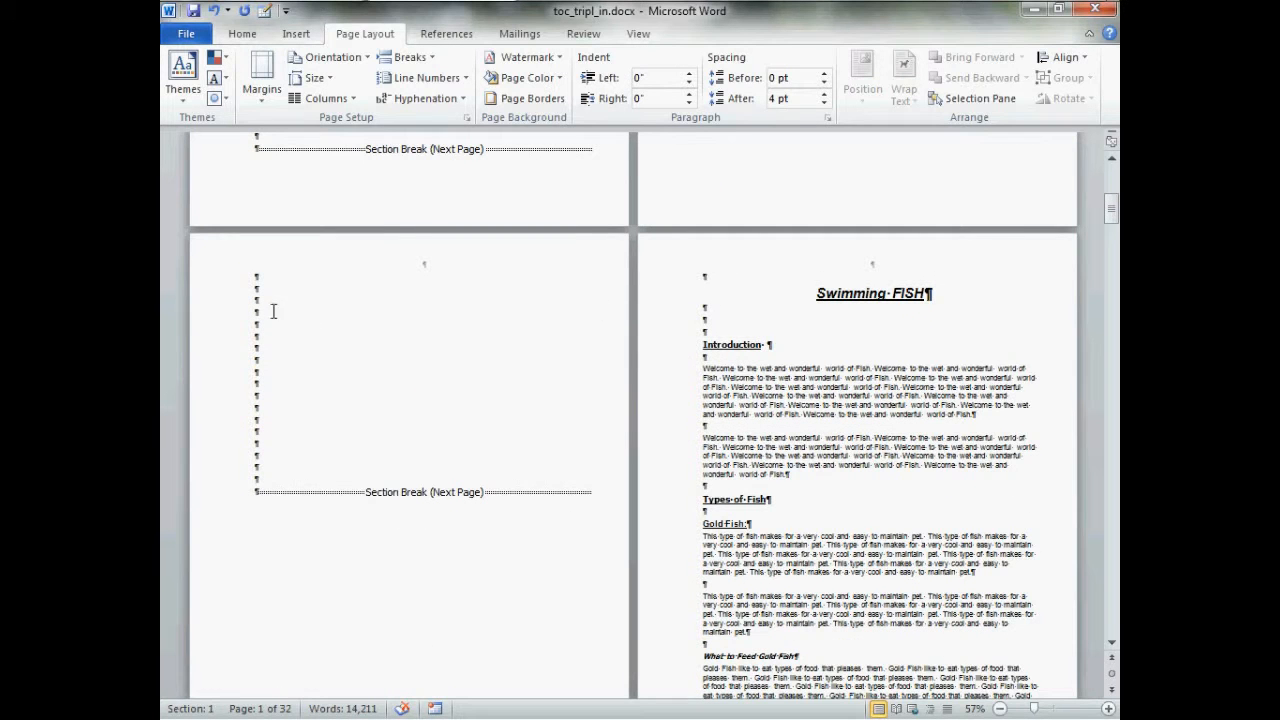
{"action": "type", "text": "defails"}
Insert Continuous section breaks below the "details" line and near the bottom of that page
{"action": "scroll", "coordinate": [480, 343], "scroll_direction": "up", "scroll_amount": 4}
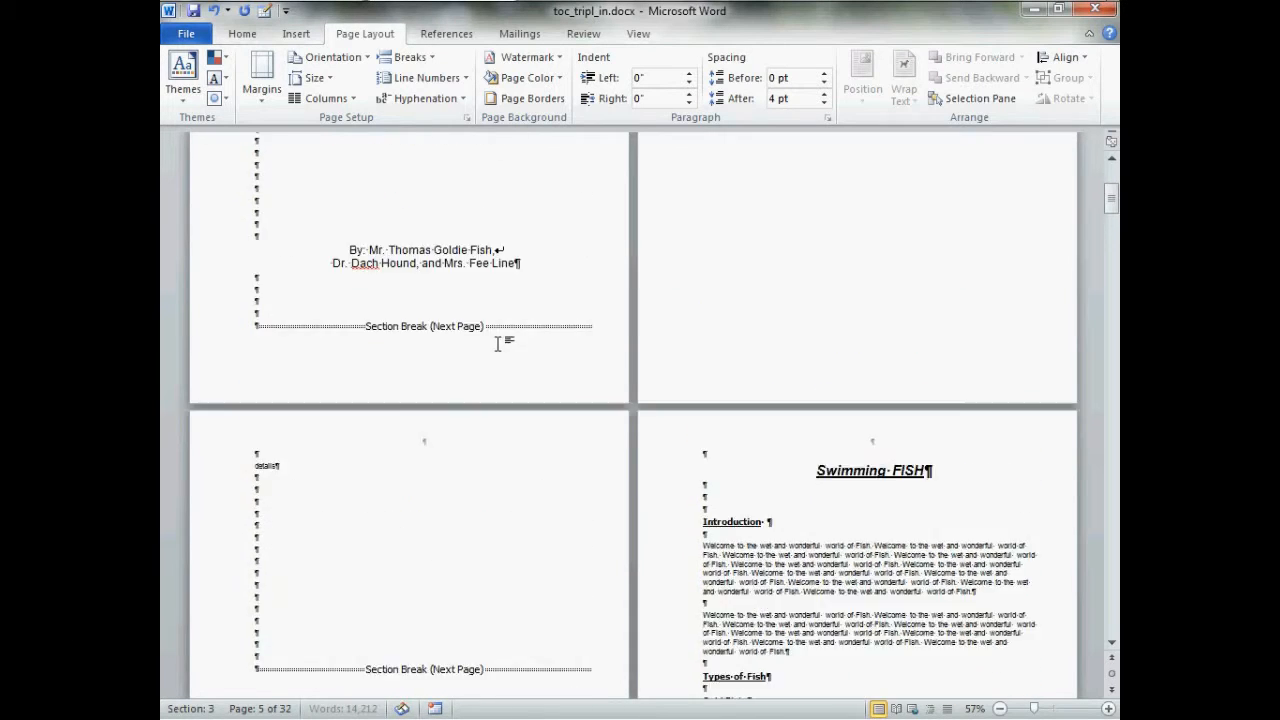
{"action": "scroll", "coordinate": [506, 347], "scroll_direction": "up", "scroll_amount": 1}
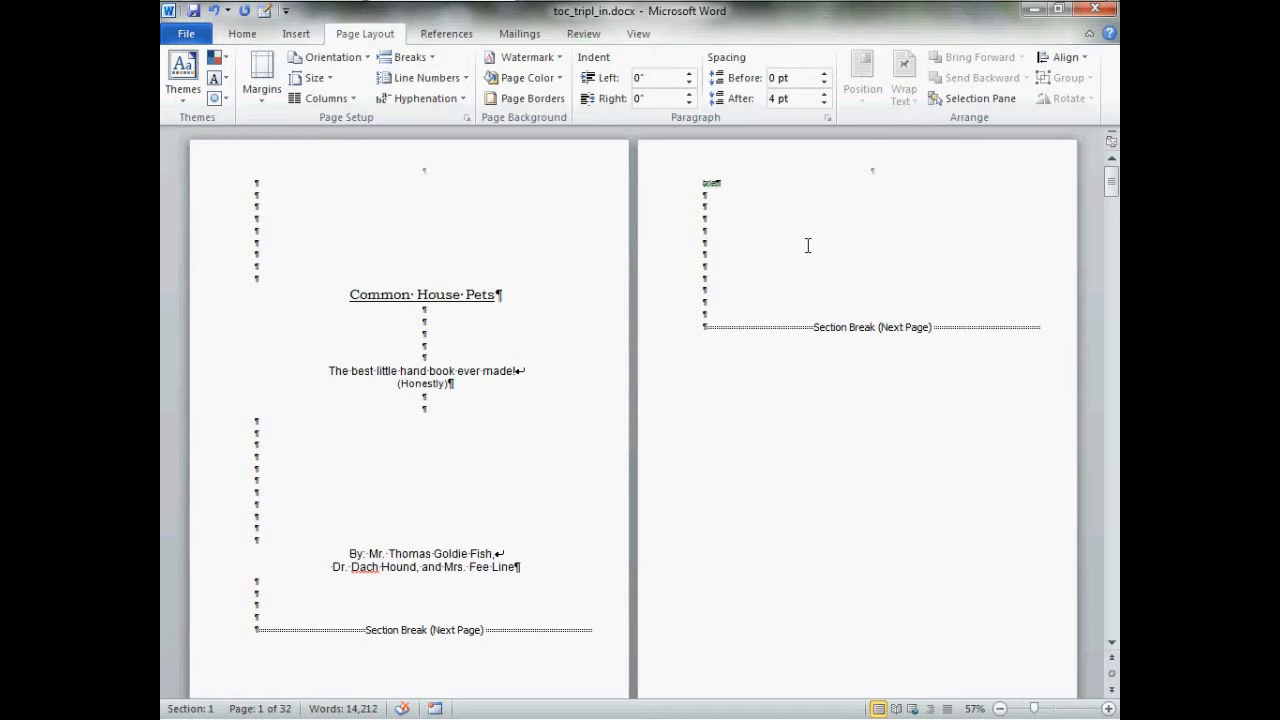
{"action": "scroll", "coordinate": [785, 258], "scroll_direction": "down", "scroll_amount": 5}
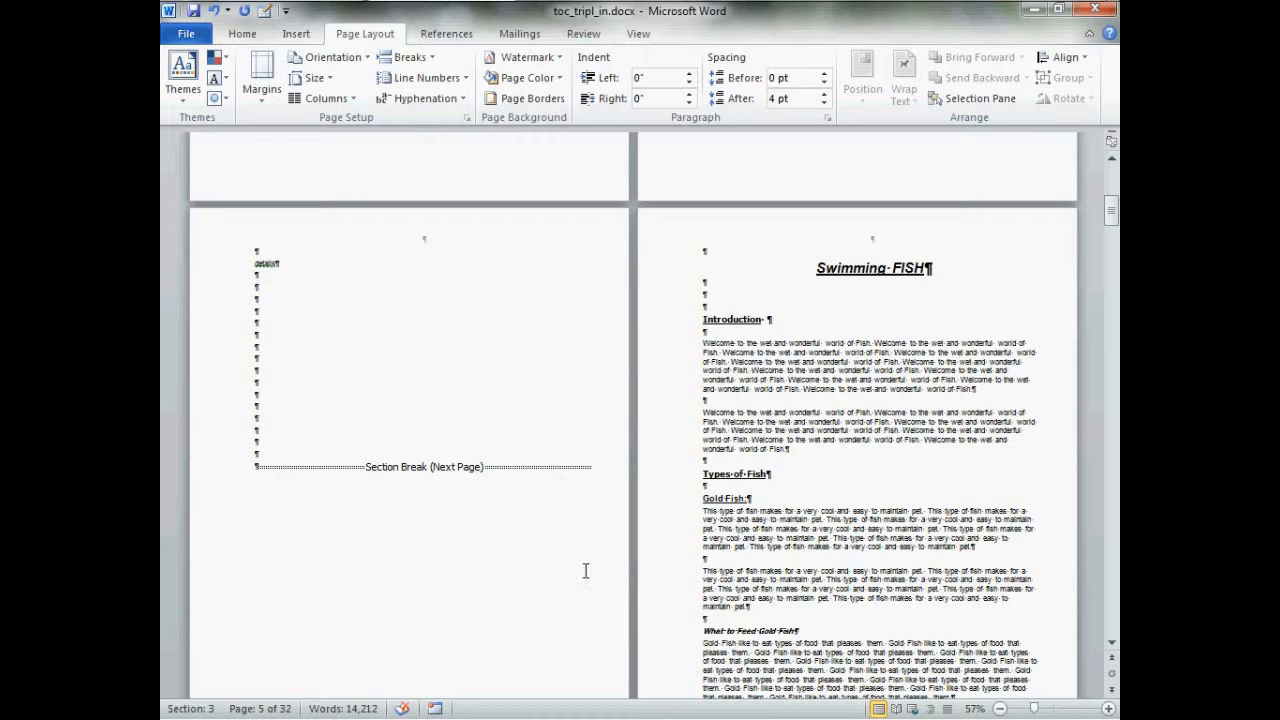
{"action": "left_click", "coordinate": [1108, 708]}
{"action": "left_click", "coordinate": [1108, 708]}
{"action": "left_click", "coordinate": [1108, 708]}
{"action": "left_click", "coordinate": [1108, 708]}
{"action": "left_click", "coordinate": [1108, 708]}
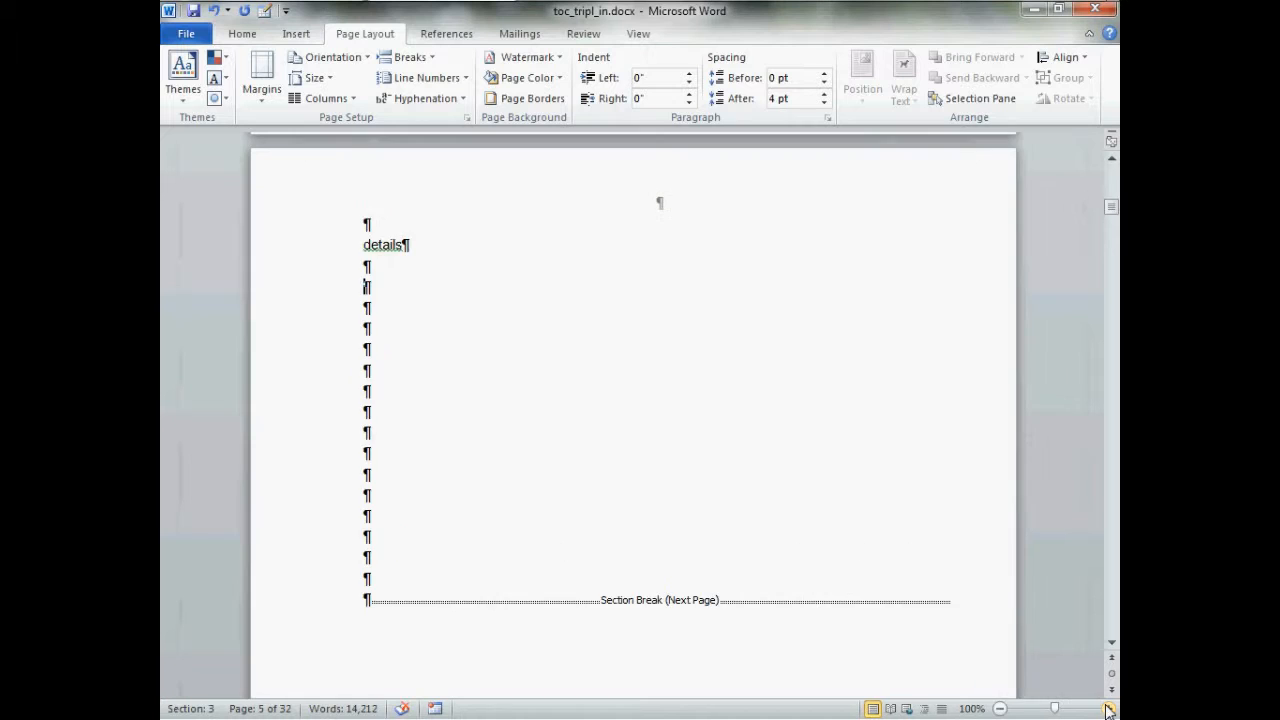
{"action": "left_click", "coordinate": [1108, 708]}
{"action": "scroll", "coordinate": [639, 563], "scroll_direction": "down", "scroll_amount": 1}
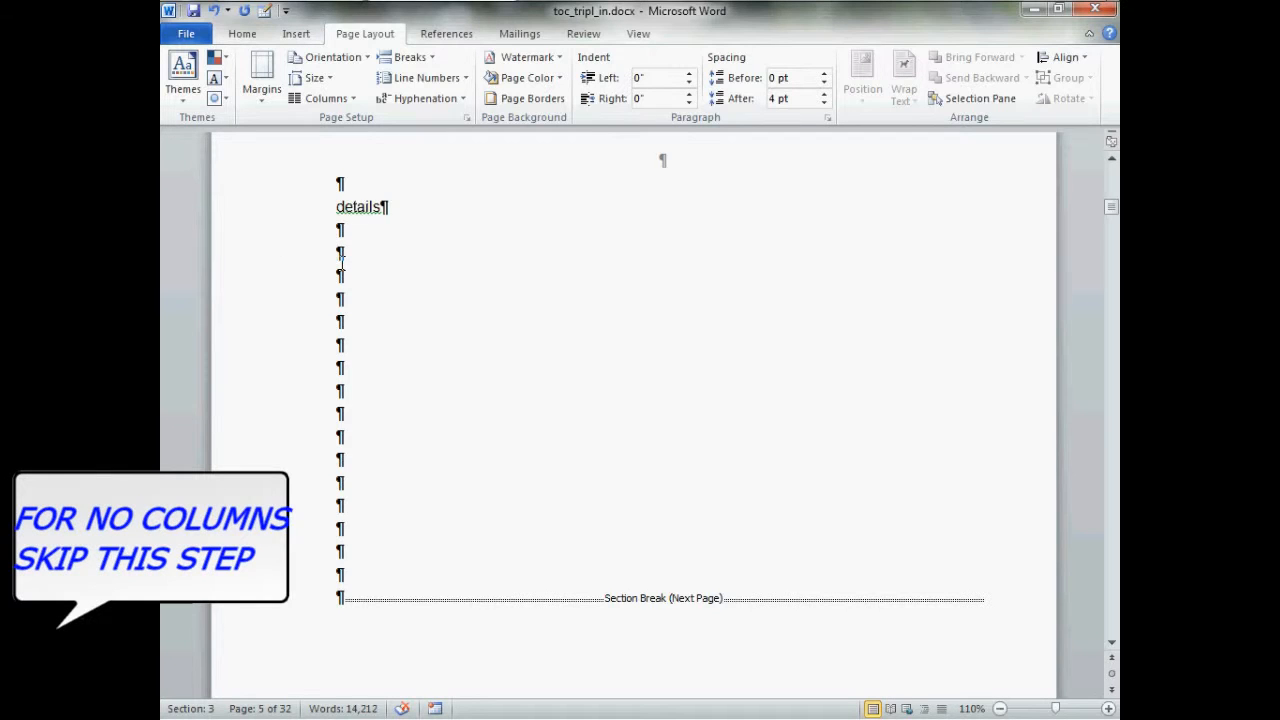
{"action": "left_click", "coordinate": [432, 57]}
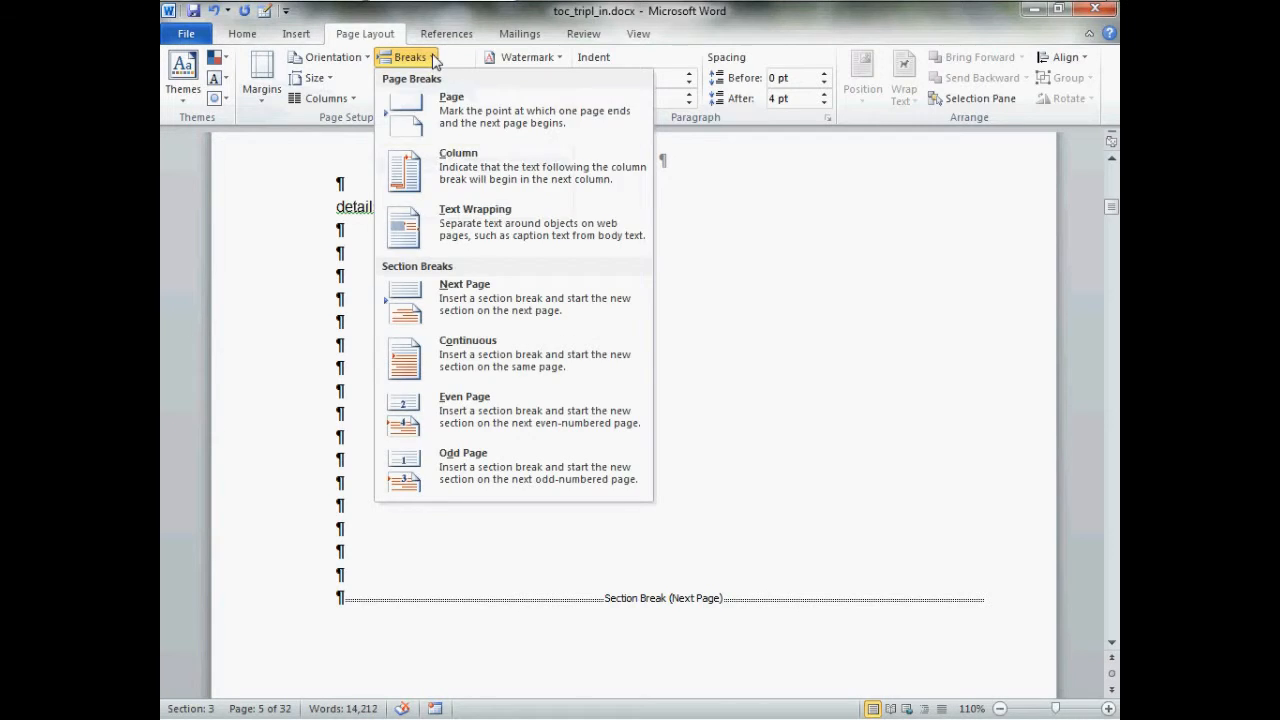
{"action": "left_click", "coordinate": [538, 345]}
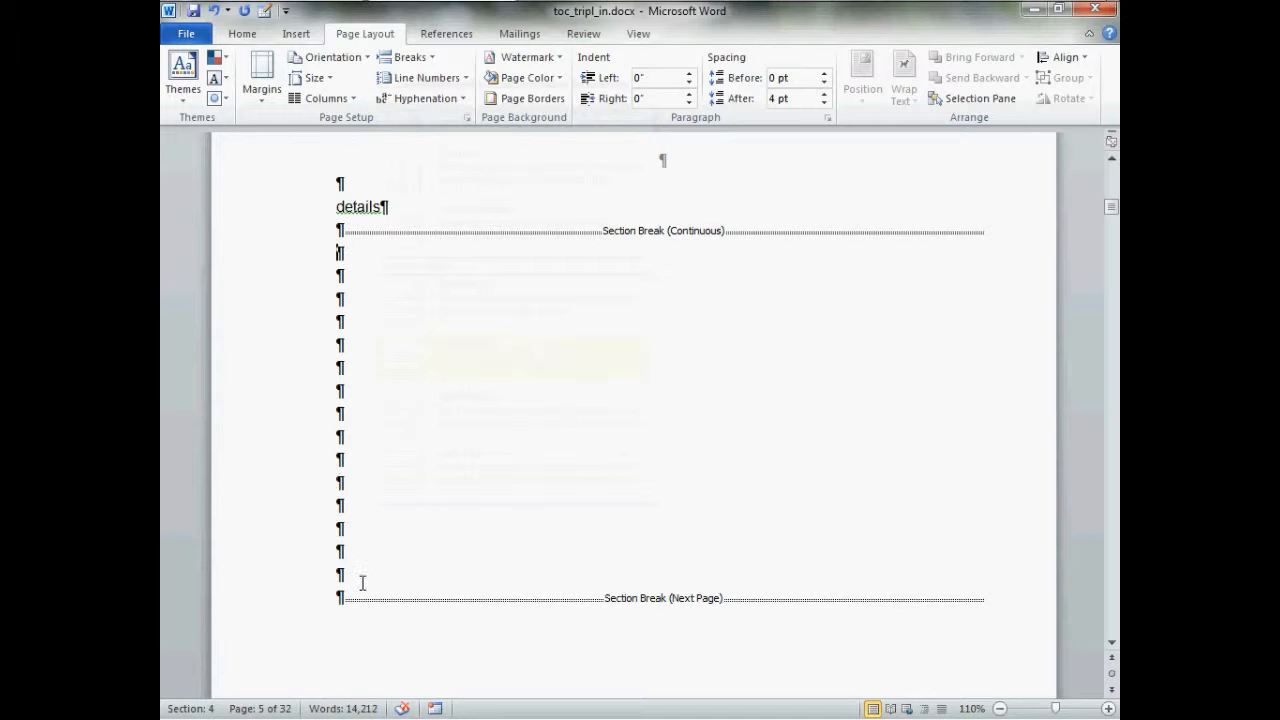
{"action": "left_click", "coordinate": [428, 58]}
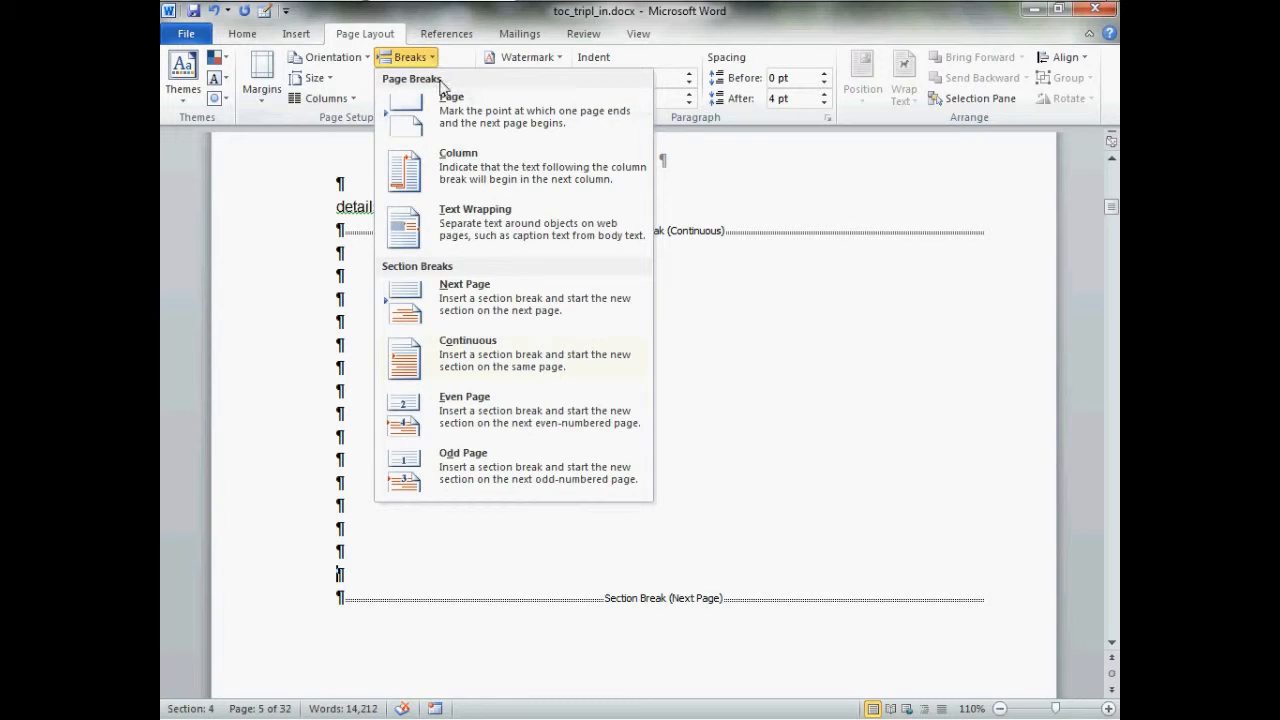
{"action": "left_click", "coordinate": [536, 357]}
Set the inside and outside margins of the section between the continuous breaks to 0.4 inches
{"action": "left_click_drag", "start_coordinate": [326, 236], "coordinate": [328, 556]}
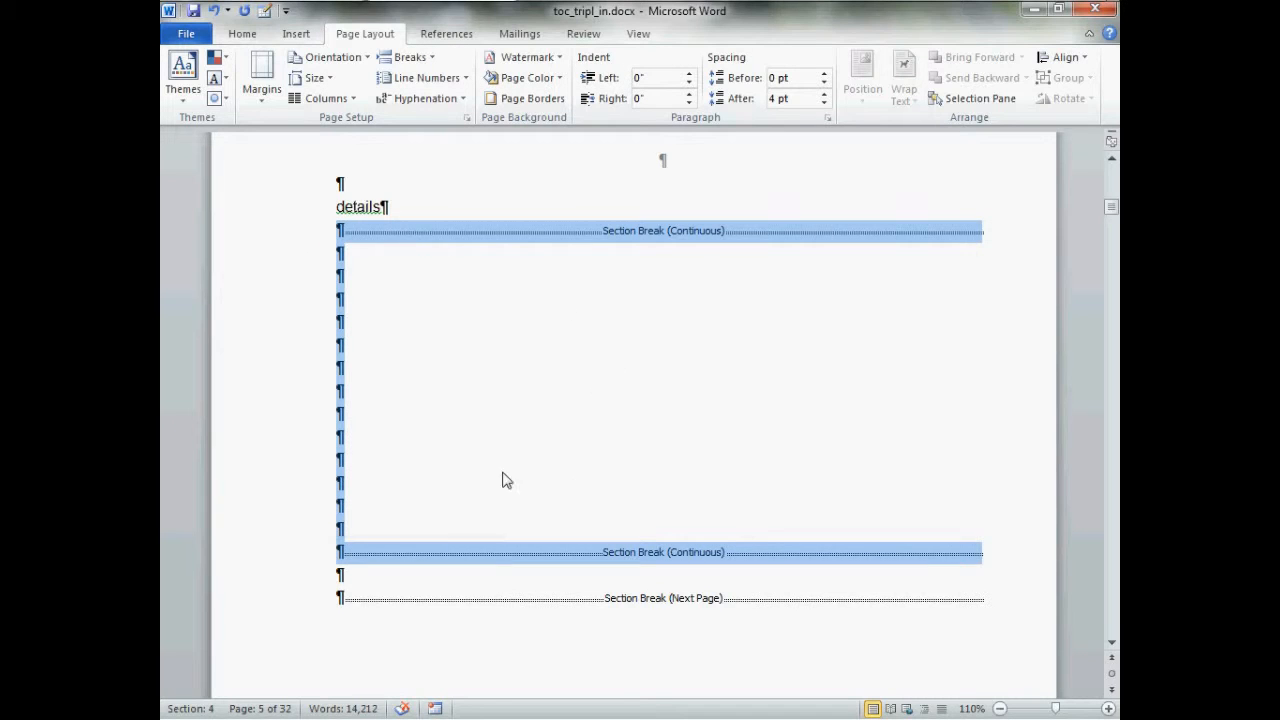
{"action": "left_click", "coordinate": [362, 279]}
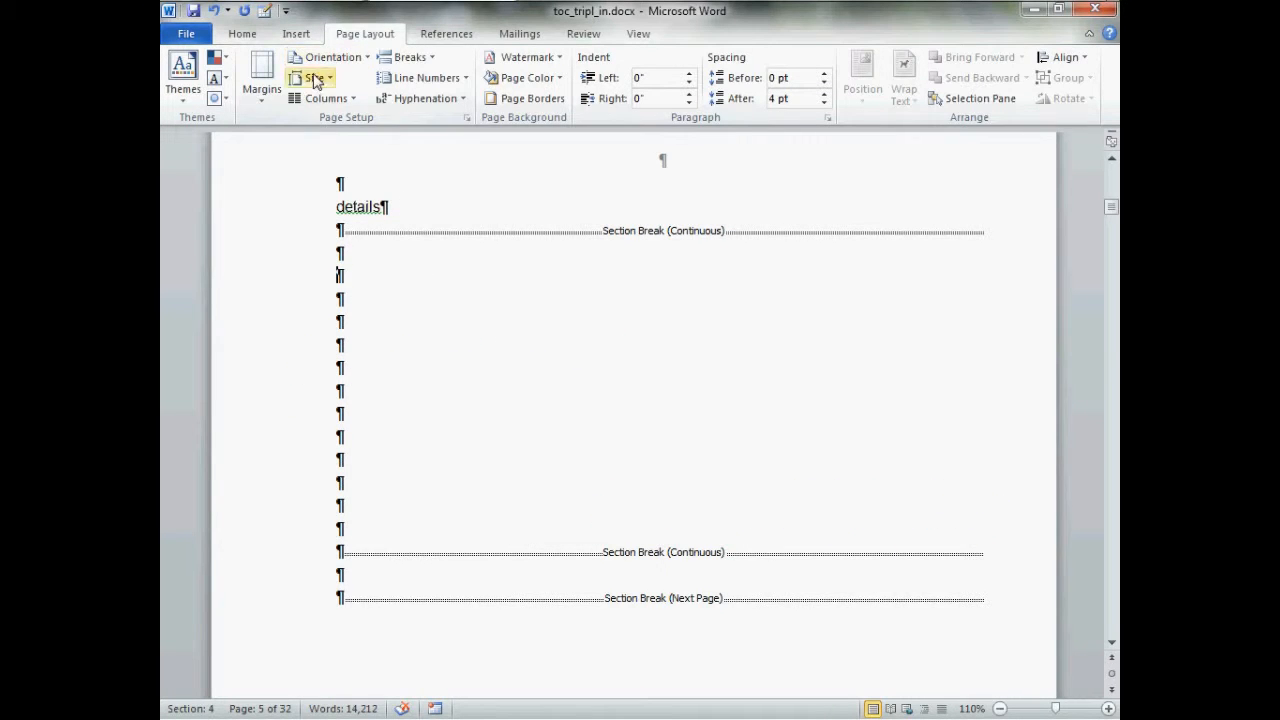
{"action": "left_click", "coordinate": [263, 88]}
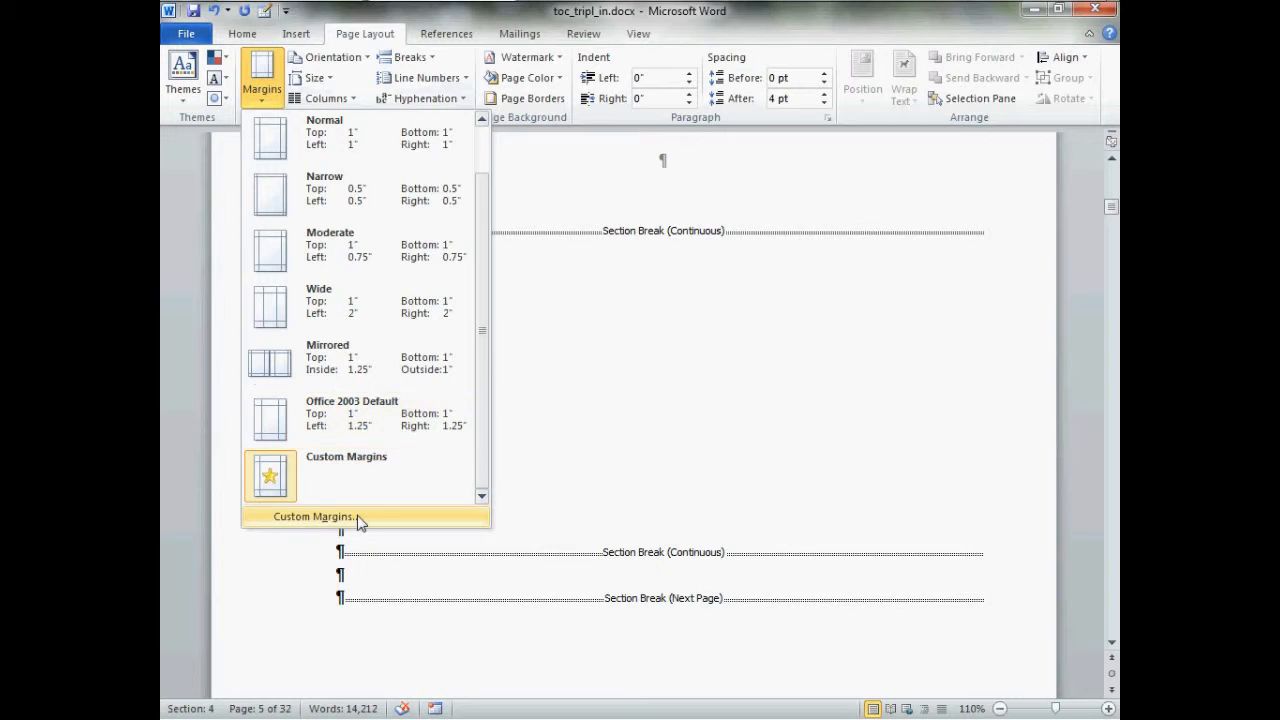
{"action": "left_click", "coordinate": [360, 522]}
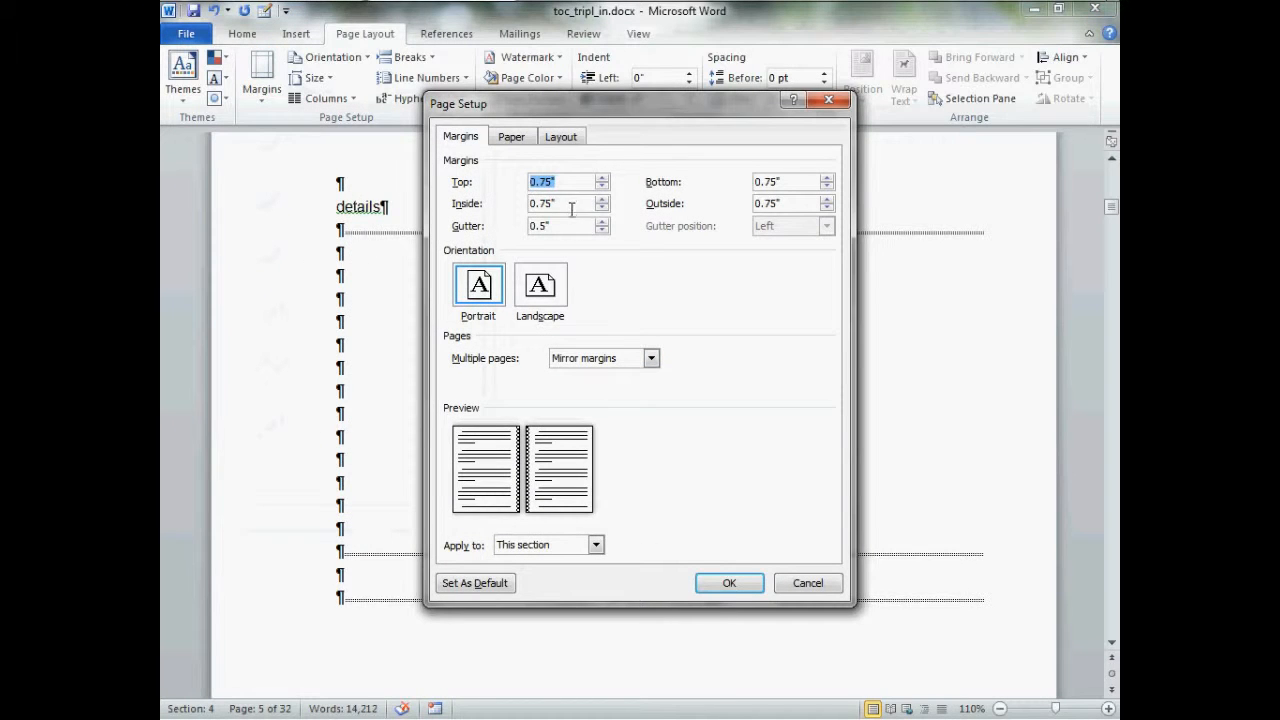
{"action": "double_click", "coordinate": [572, 209]}
{"action": "type", "text": "0.4"}
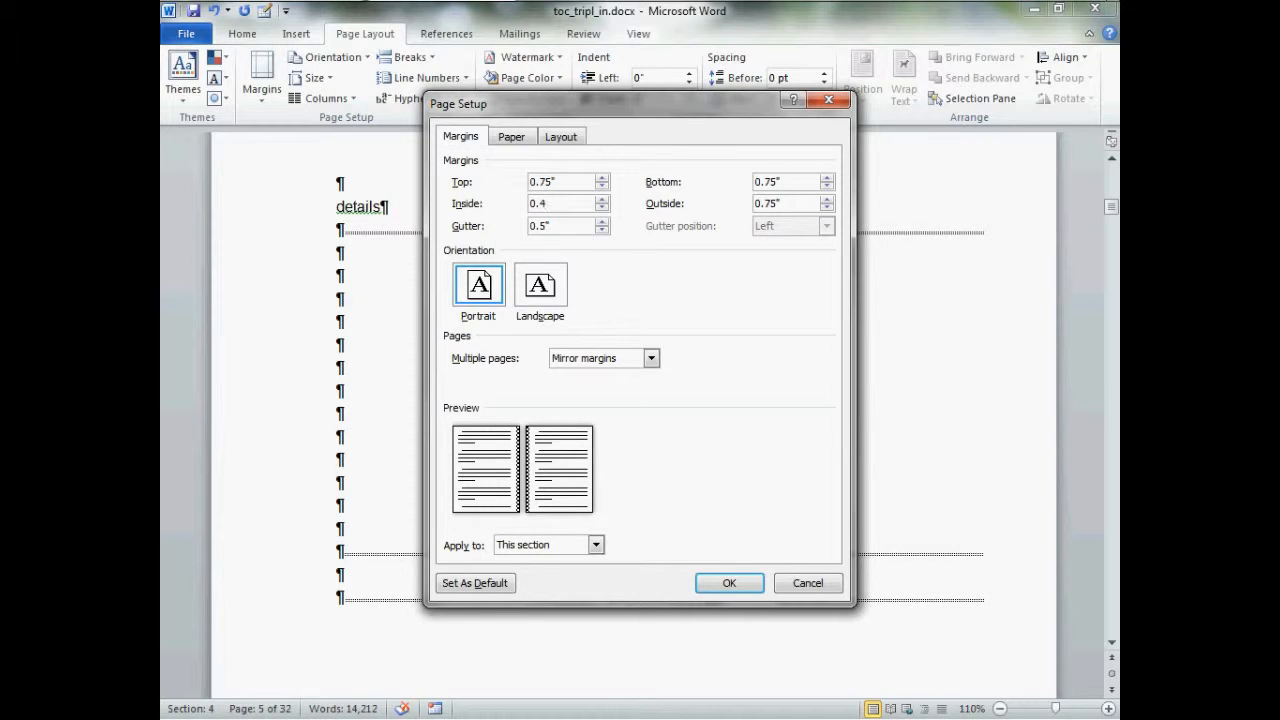
{"action": "left_click_drag", "start_coordinate": [806, 208], "coordinate": [748, 217]}
{"action": "type", "text": "0.4"}
{"action": "left_click", "coordinate": [748, 584]}
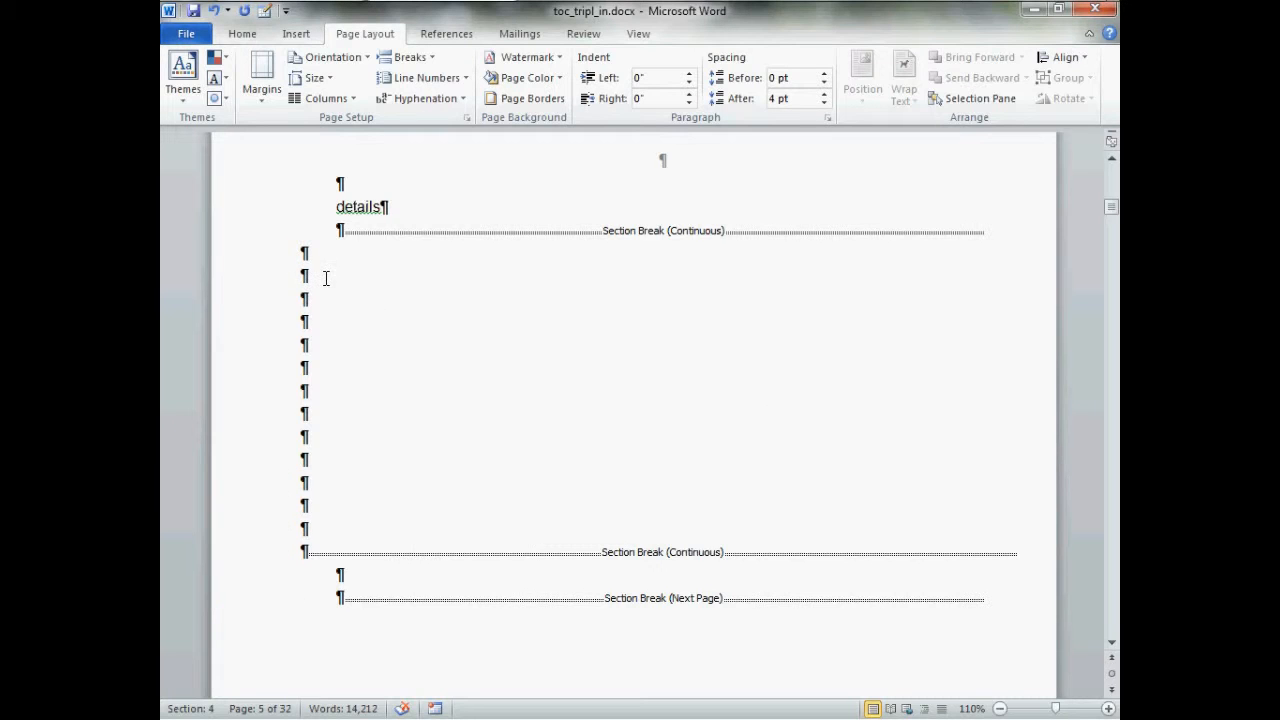
Format that section as two columns with 0.4" spacing
{"action": "left_click", "coordinate": [352, 100]}
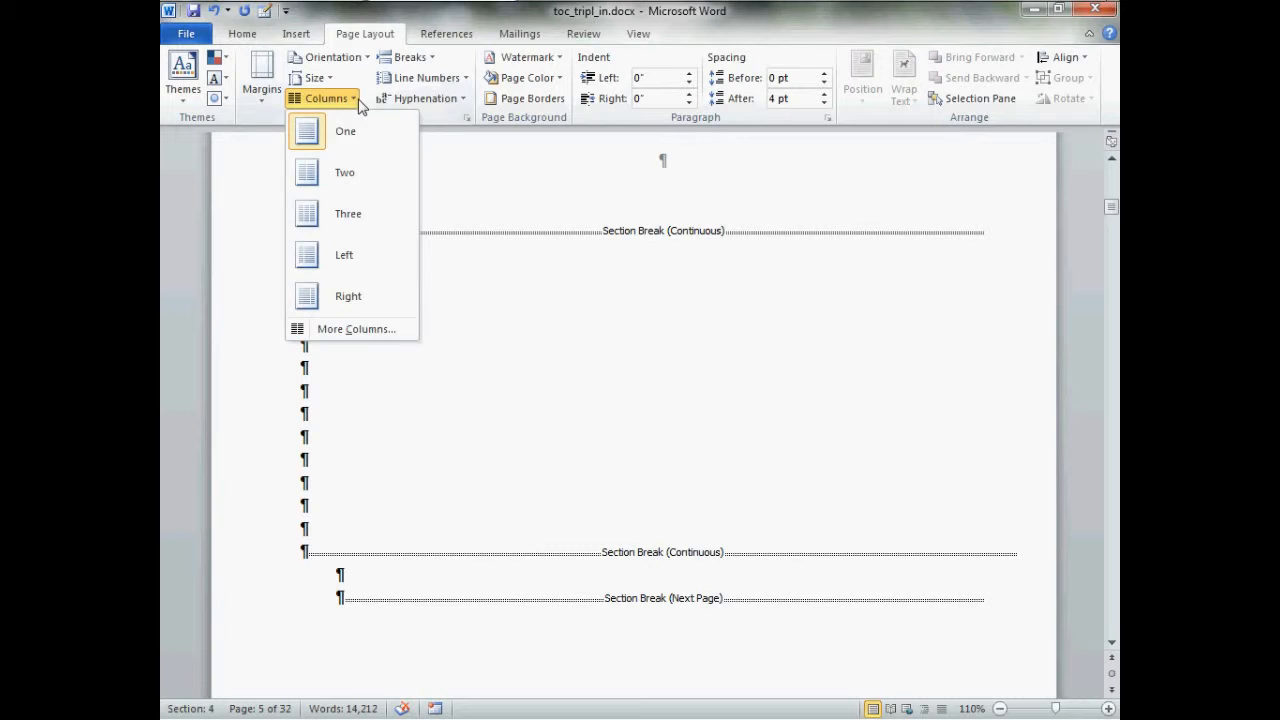
{"action": "left_click", "coordinate": [366, 330]}
{"action": "left_click", "coordinate": [575, 254]}
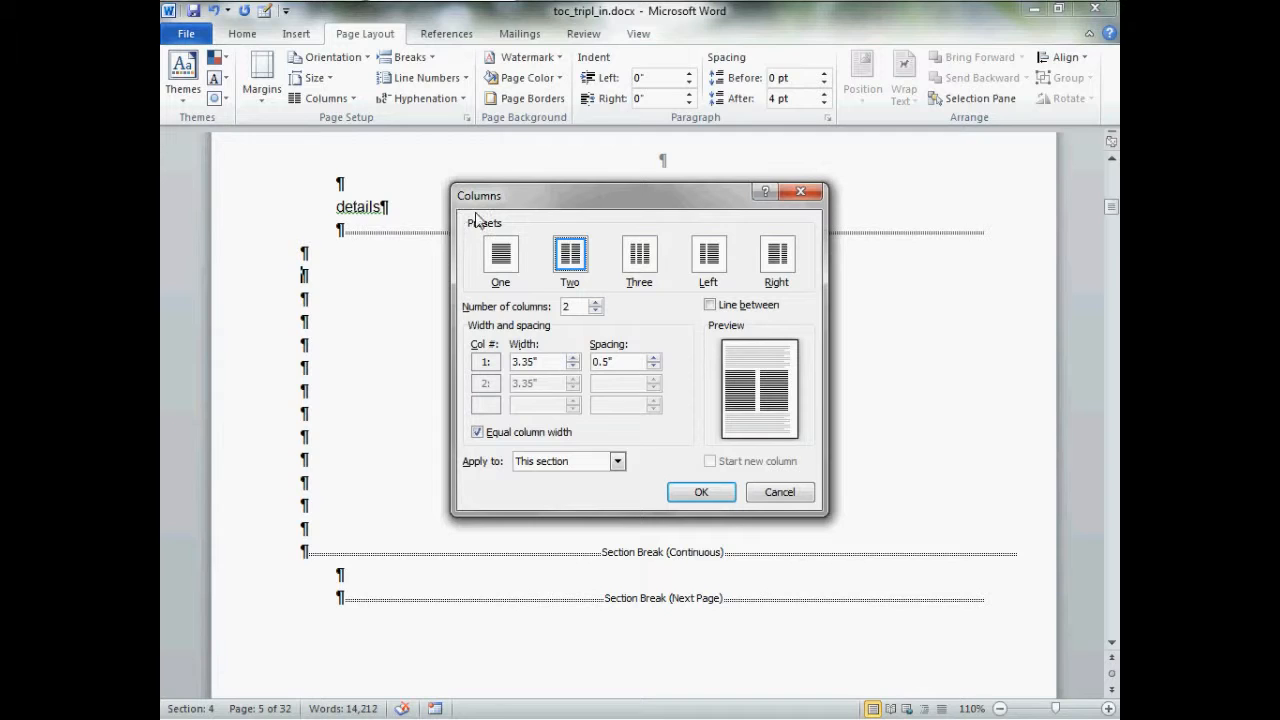
{"action": "left_click_drag", "start_coordinate": [626, 366], "coordinate": [594, 372]}
{"action": "type", "text": "0.4"}
{"action": "left_click", "coordinate": [701, 494]}
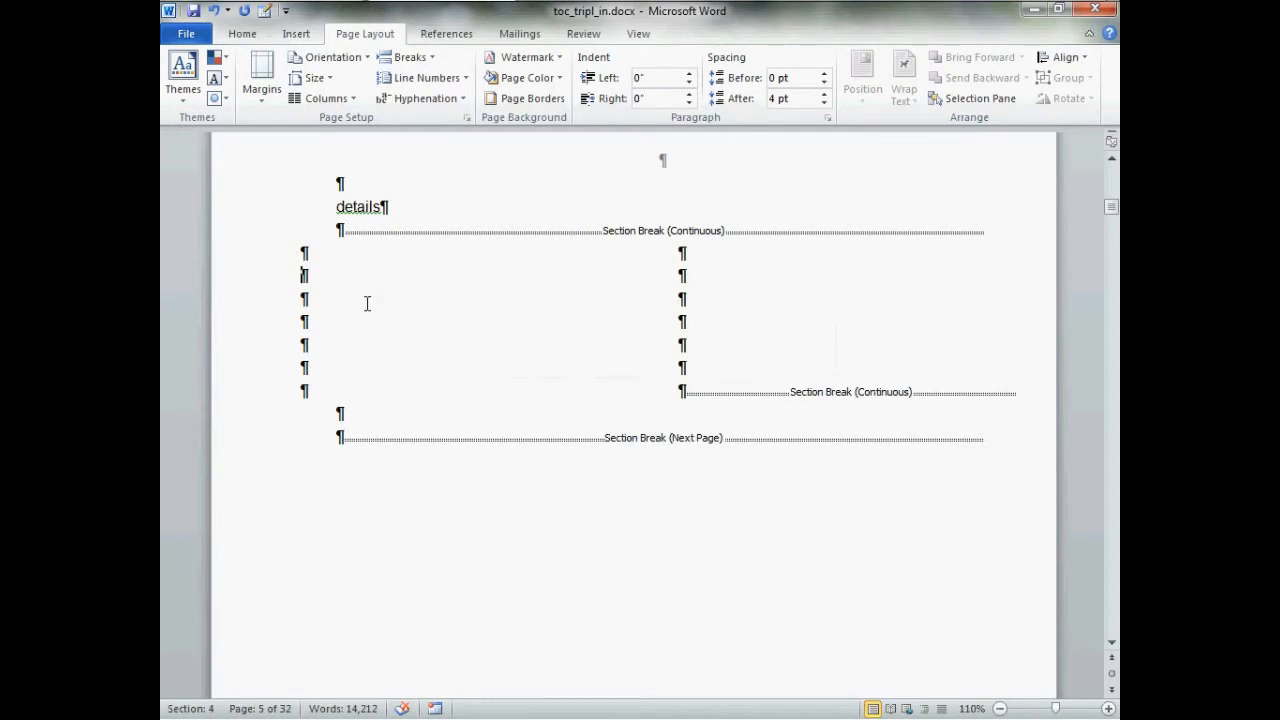
{"action": "left_click_drag", "start_coordinate": [304, 252], "coordinate": [664, 364]}
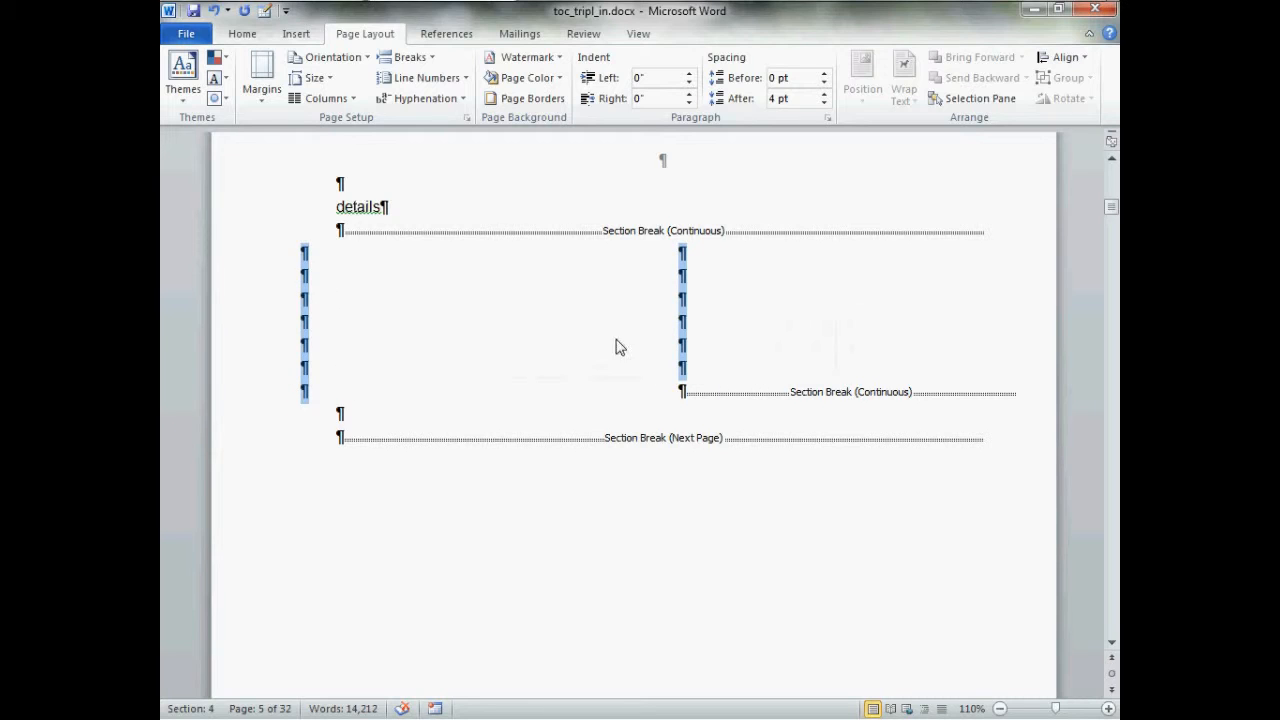
{"action": "left_click", "coordinate": [426, 218]}
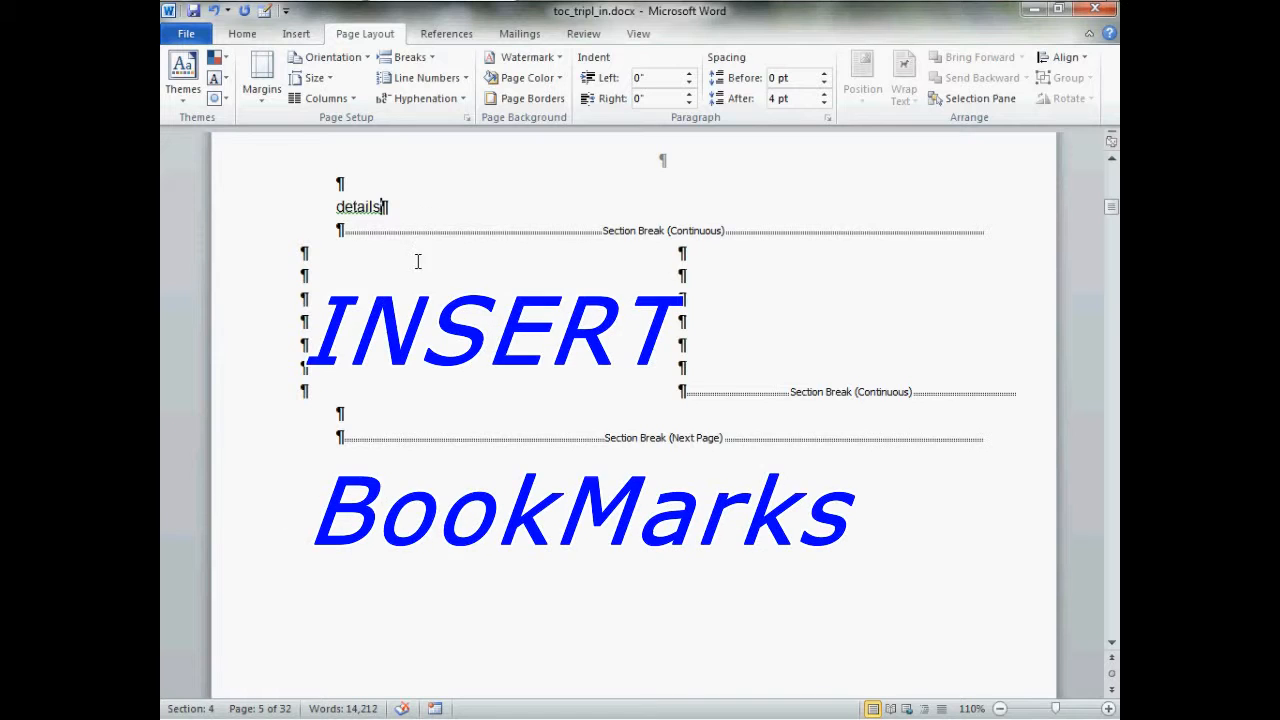
{"action": "left_click", "coordinate": [1000, 708]}
{"action": "left_click", "coordinate": [1000, 708]}
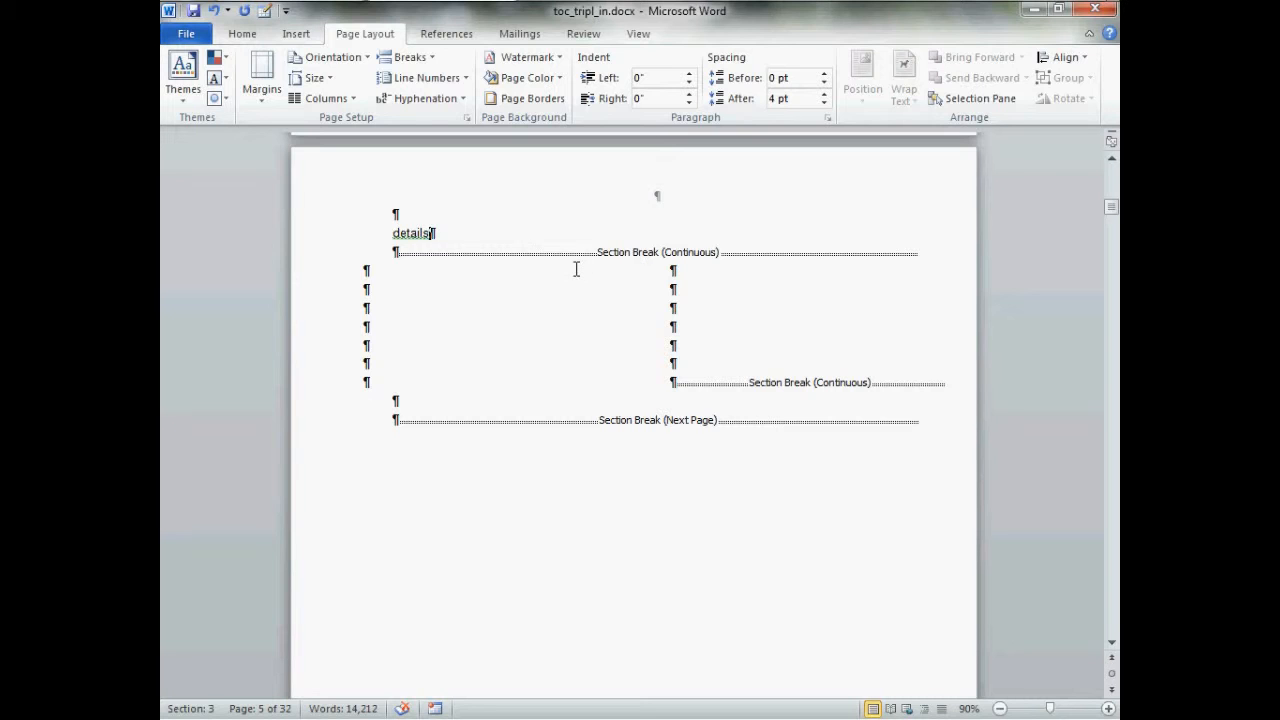
Switch to Outline view and show only Level 1 headings
{"action": "left_click", "coordinate": [640, 36]}
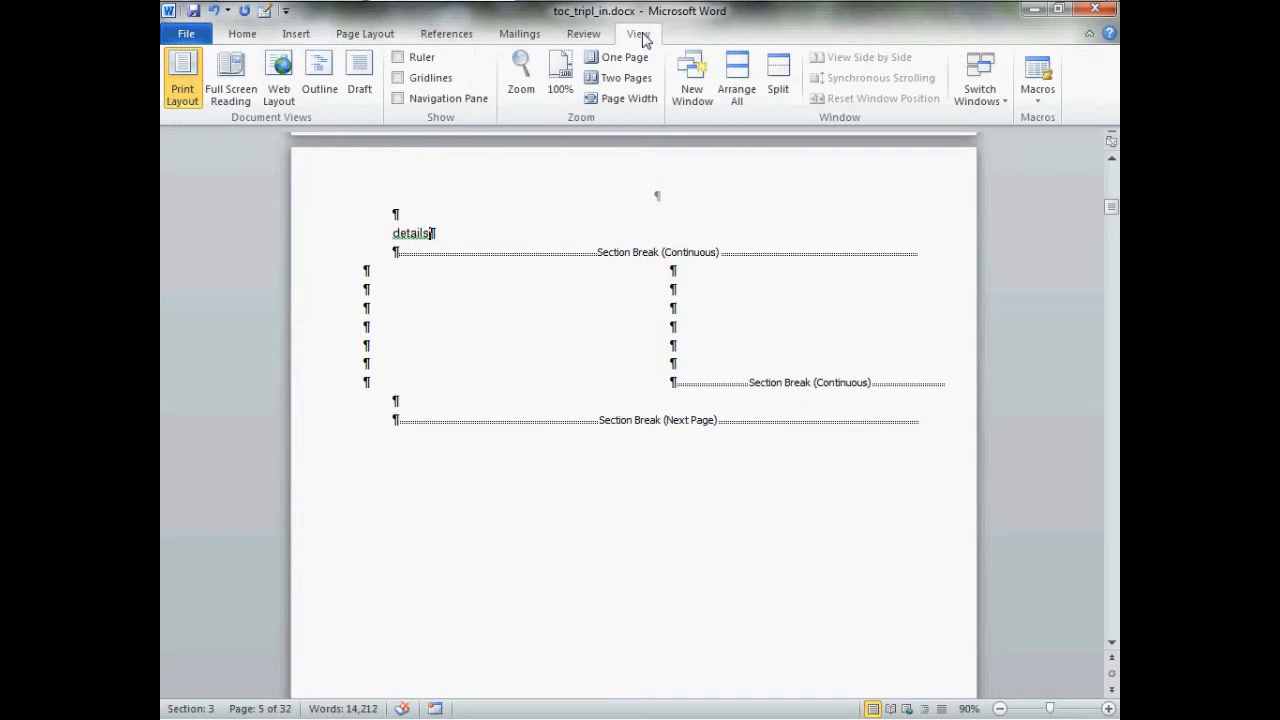
{"action": "left_click", "coordinate": [322, 88]}
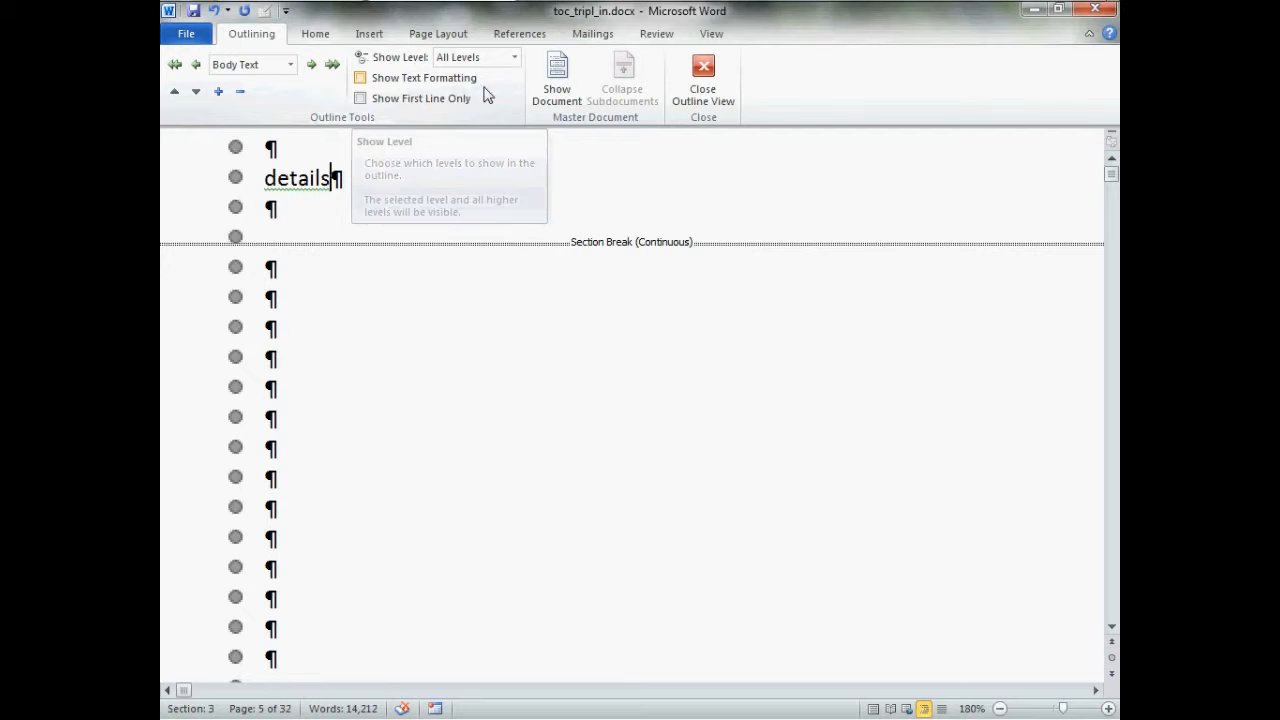
{"action": "left_click", "coordinate": [515, 58]}
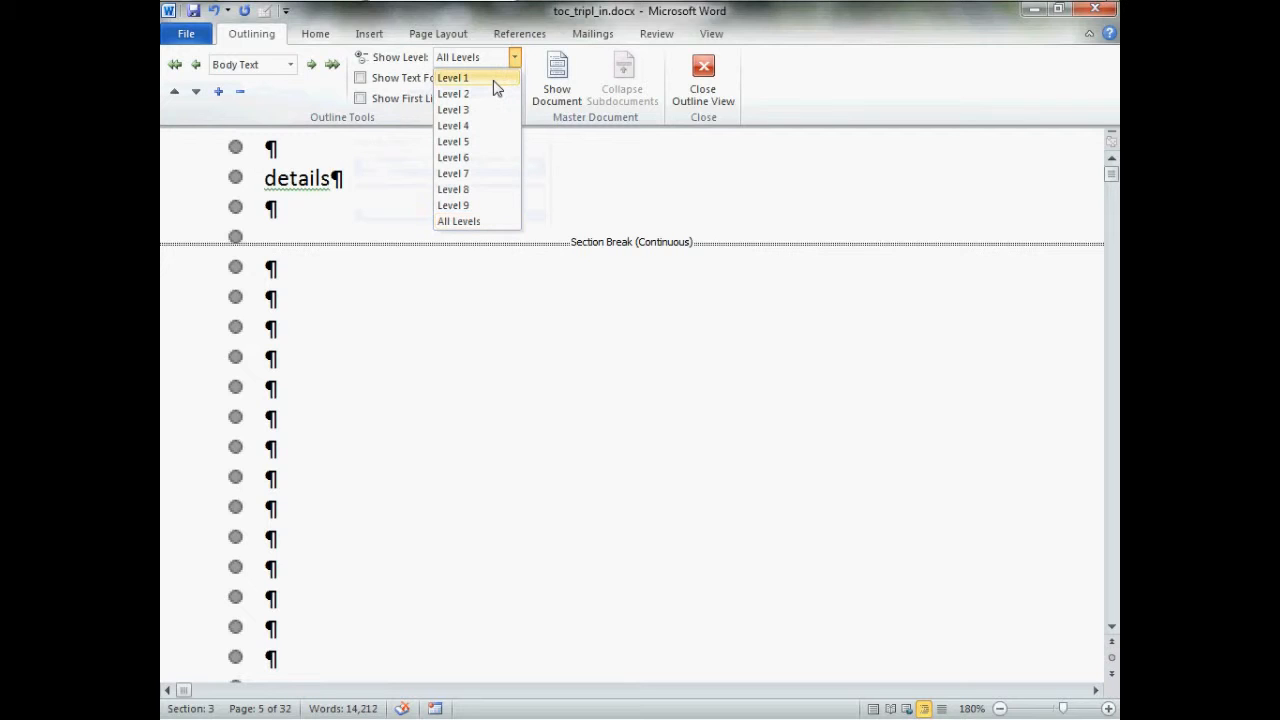
{"action": "left_click", "coordinate": [496, 80]}
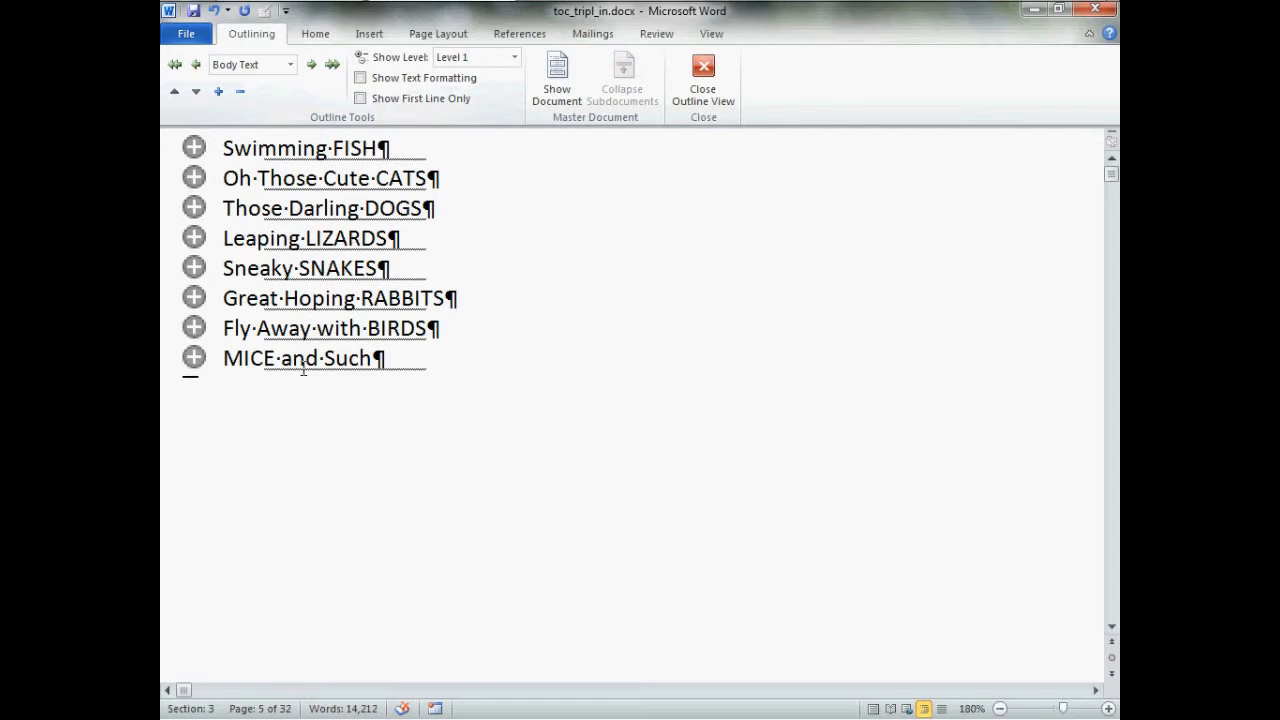
Add a bookmark named "fish" to the "Swimming FISH" heading
{"action": "left_click", "coordinate": [193, 148]}
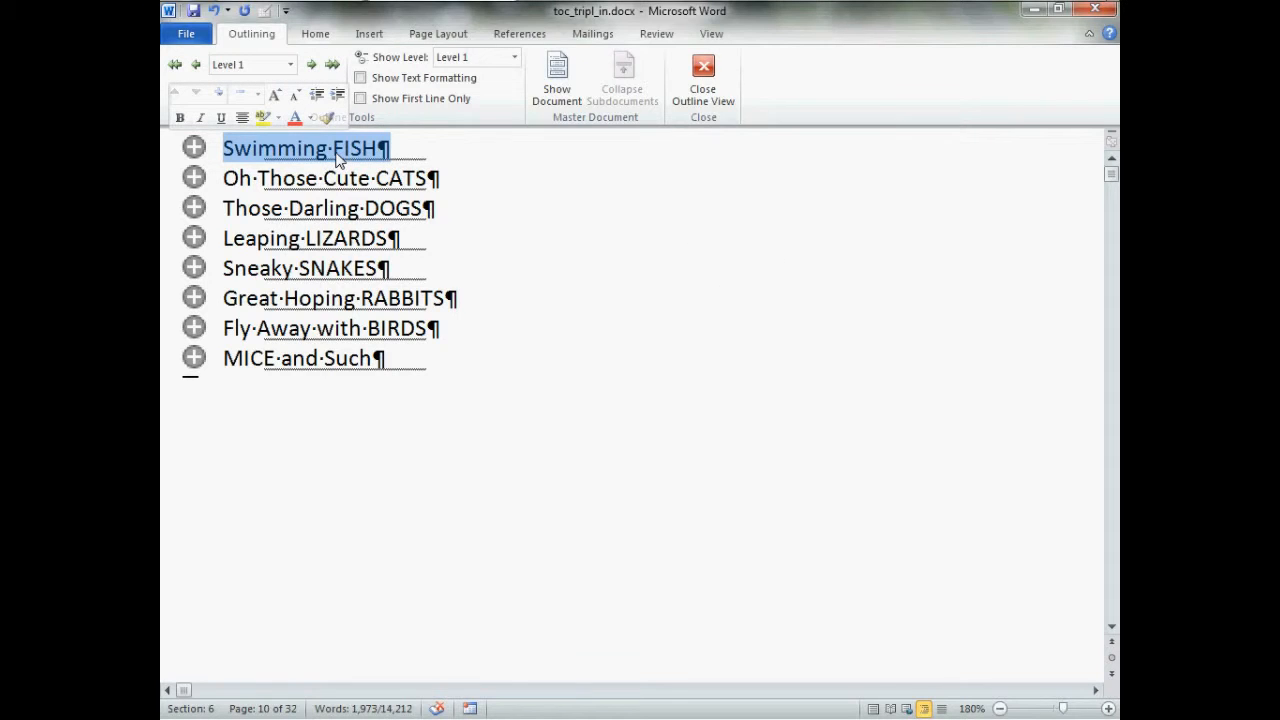
{"action": "left_click", "coordinate": [369, 34]}
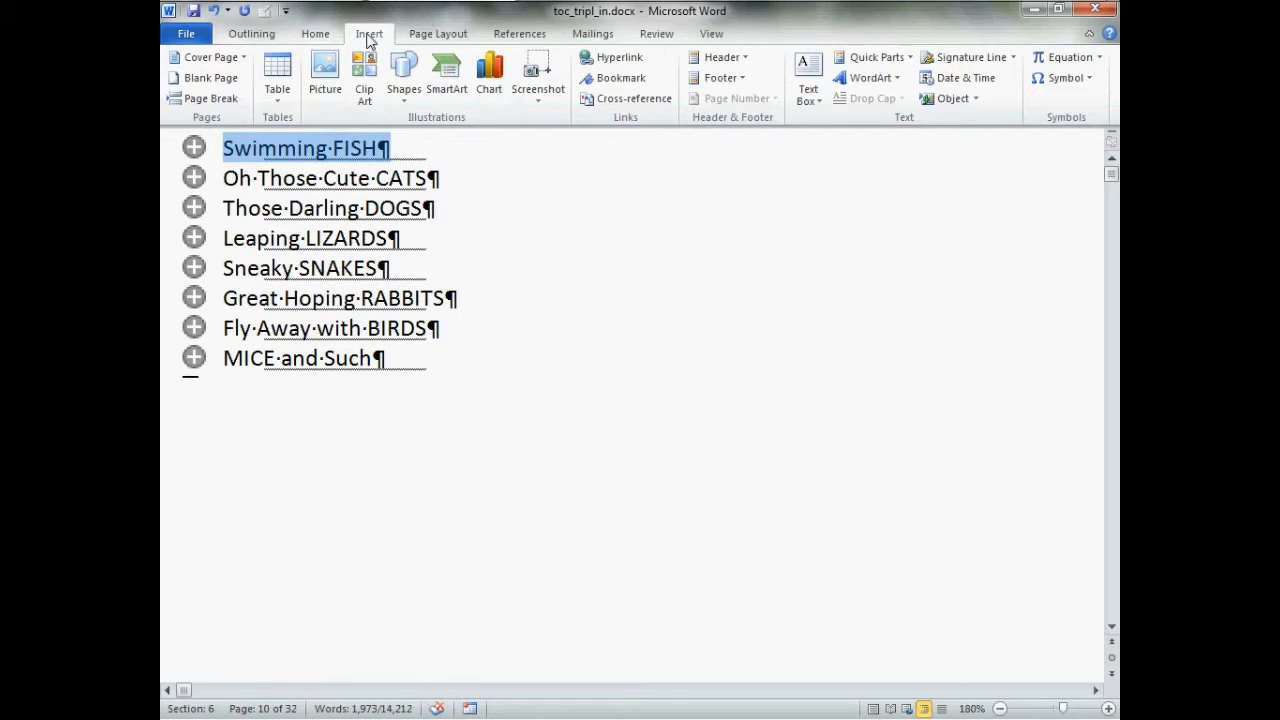
{"action": "left_click", "coordinate": [617, 80]}
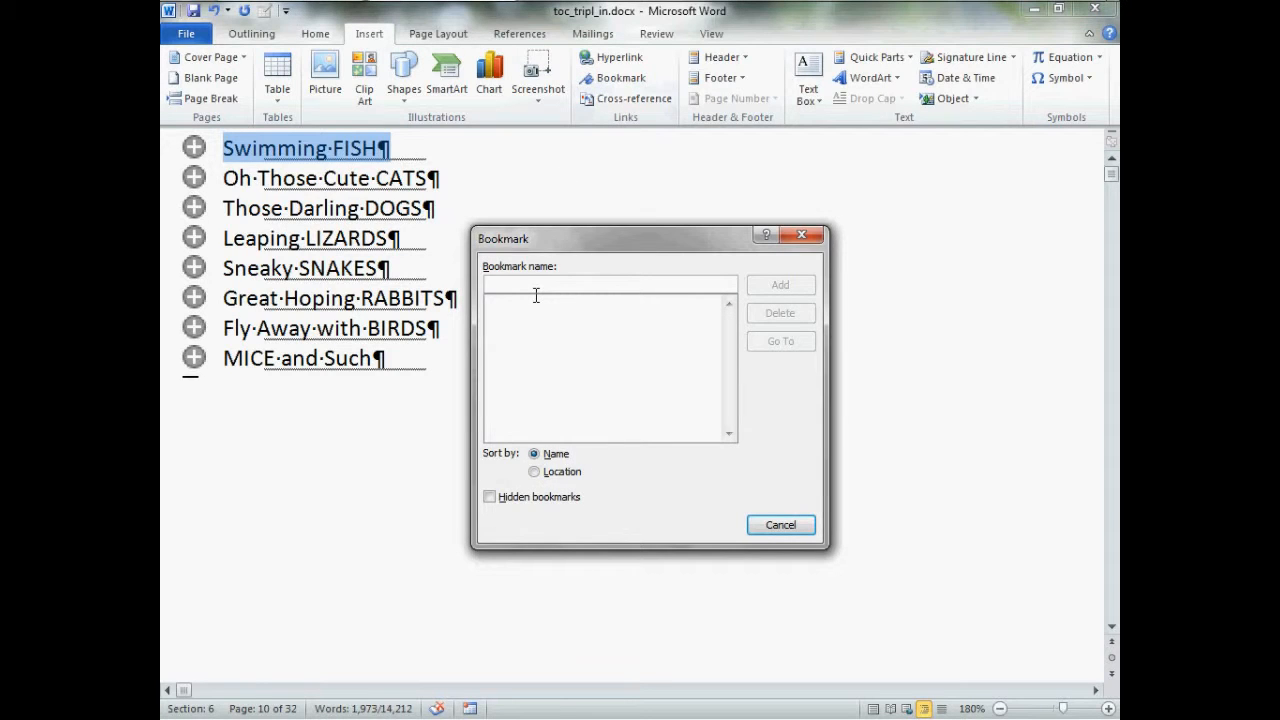
{"action": "type", "text": "fish"}
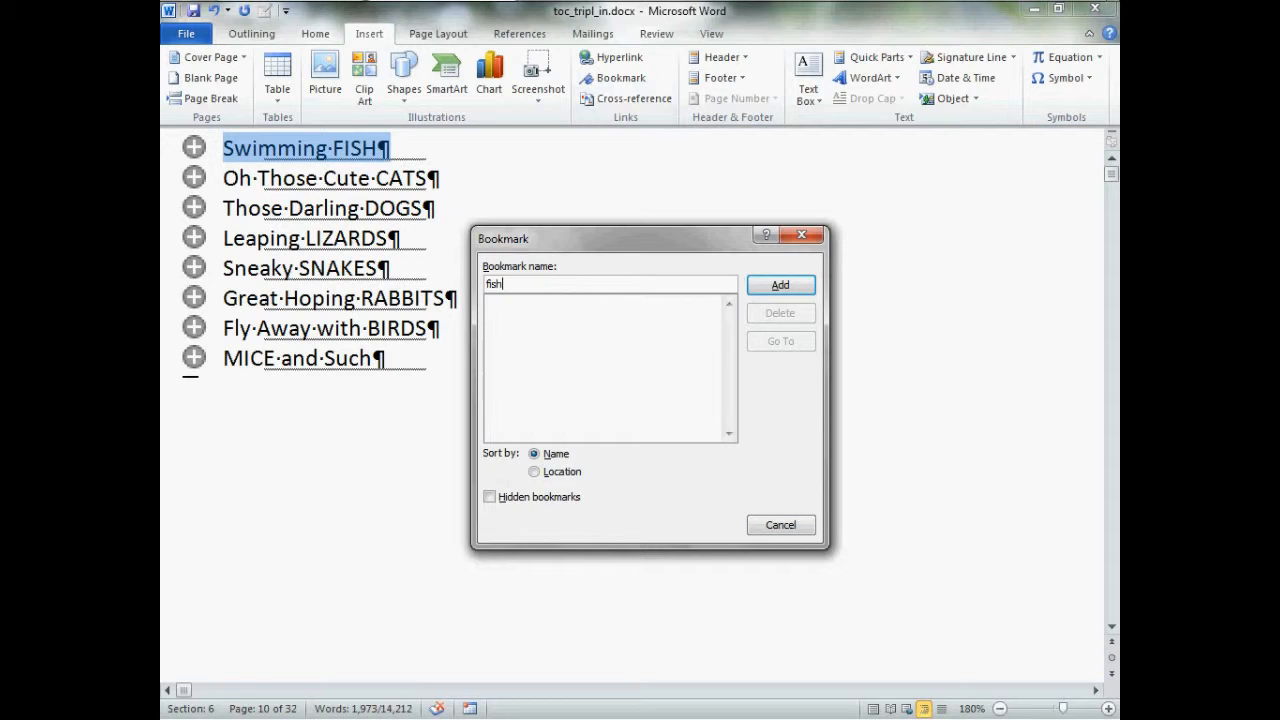
{"action": "left_click", "coordinate": [780, 286]}
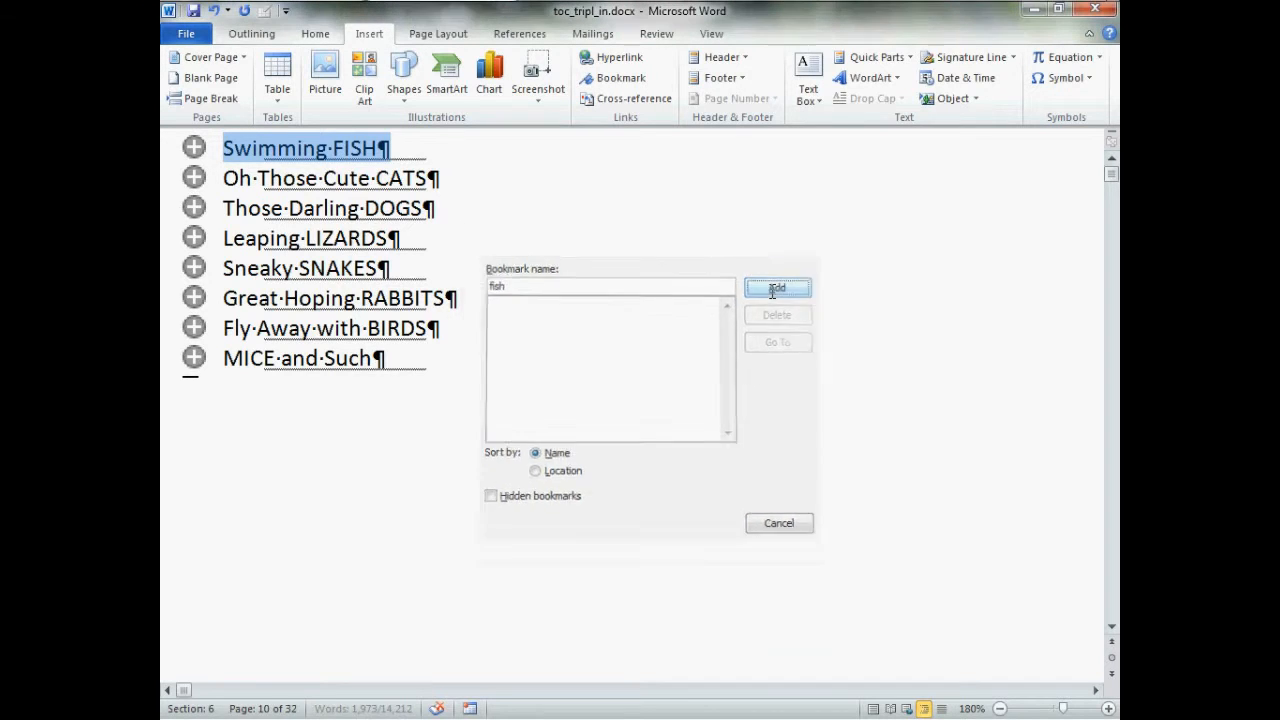
Add a bookmark named "cats" to the "Oh Those Cute CATS" heading
{"action": "left_click", "coordinate": [191, 179]}
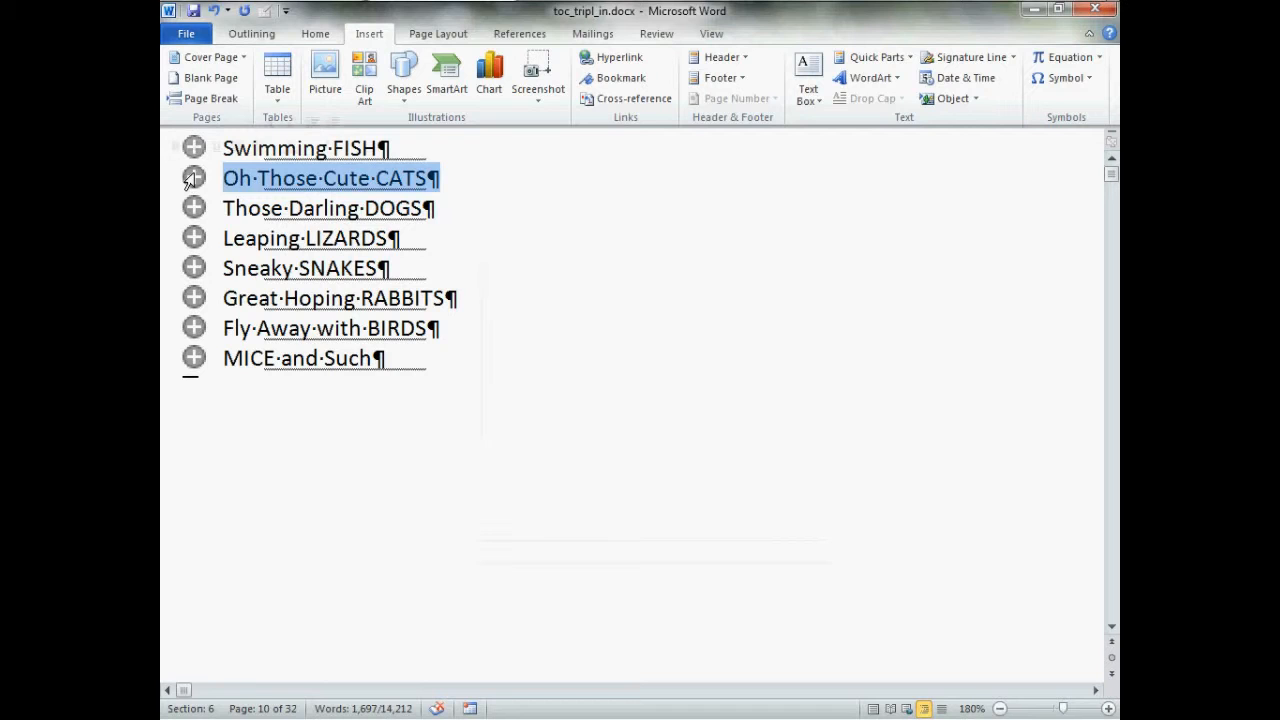
{"action": "left_click", "coordinate": [613, 78]}
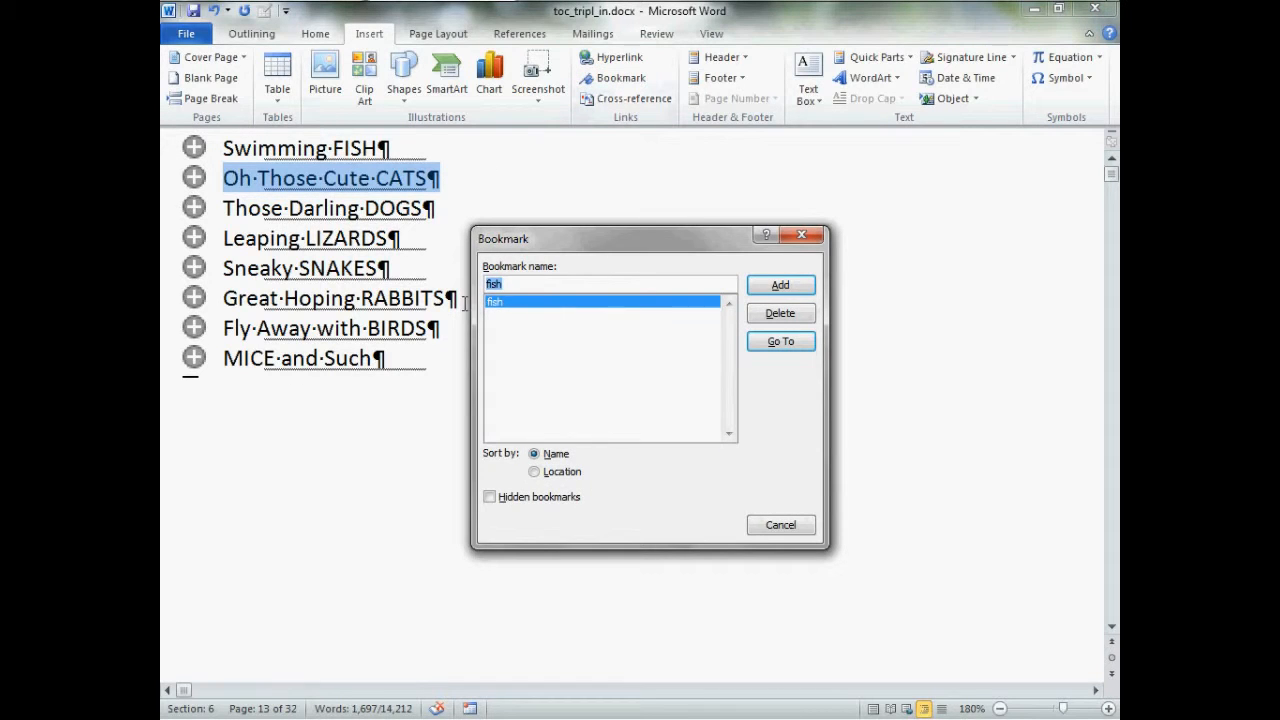
{"action": "type", "text": "cats"}
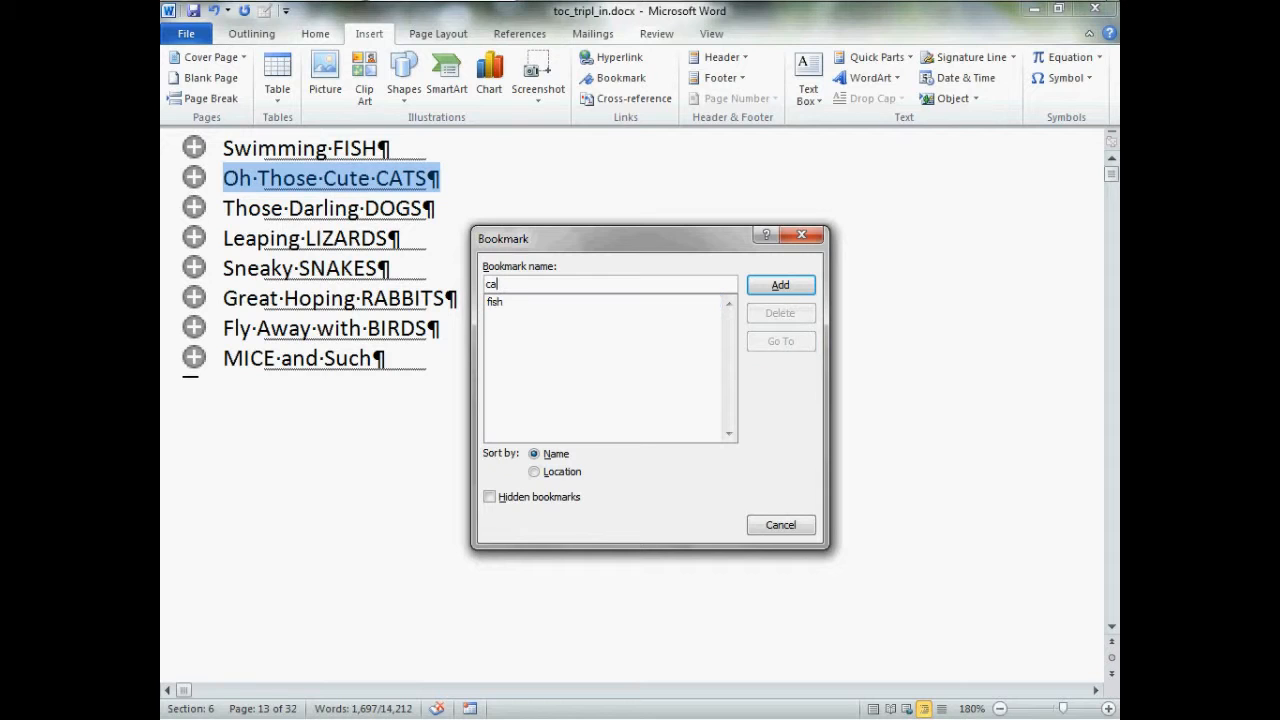
{"action": "left_click", "coordinate": [772, 286]}
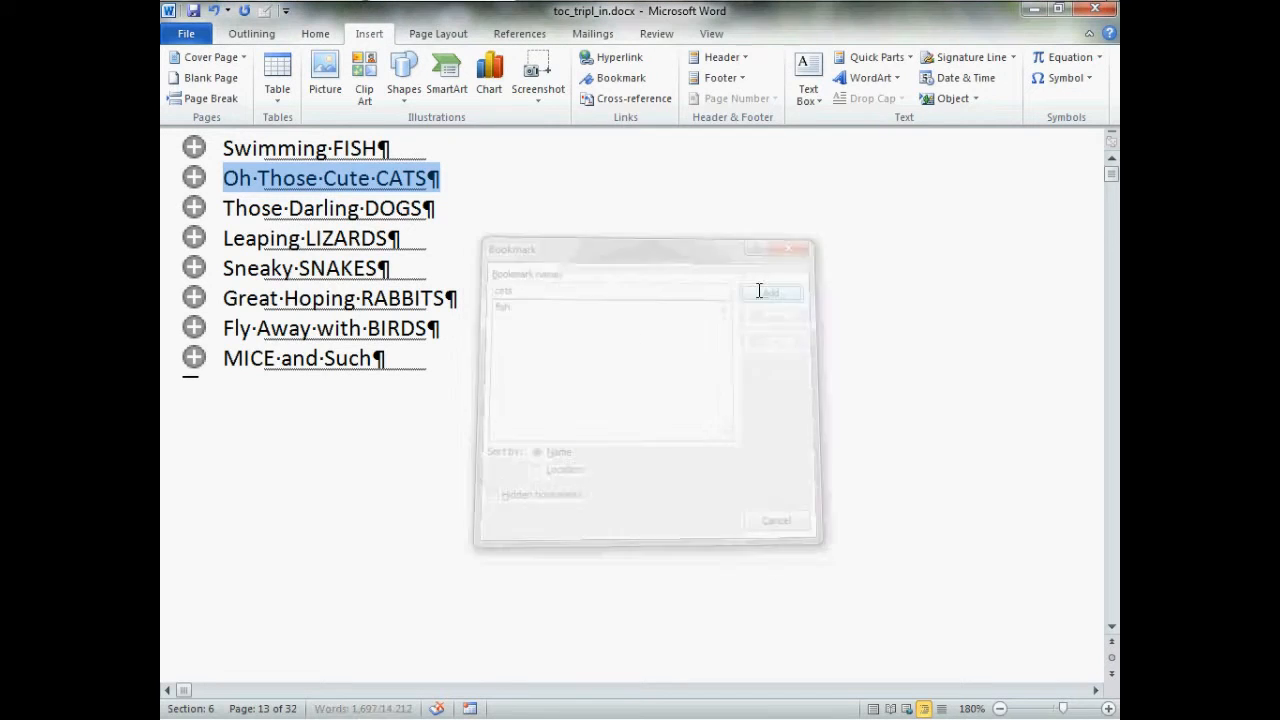
Add a bookmark named "dogs" to the "Those Darling DOGS" heading
{"action": "left_click", "coordinate": [195, 210]}
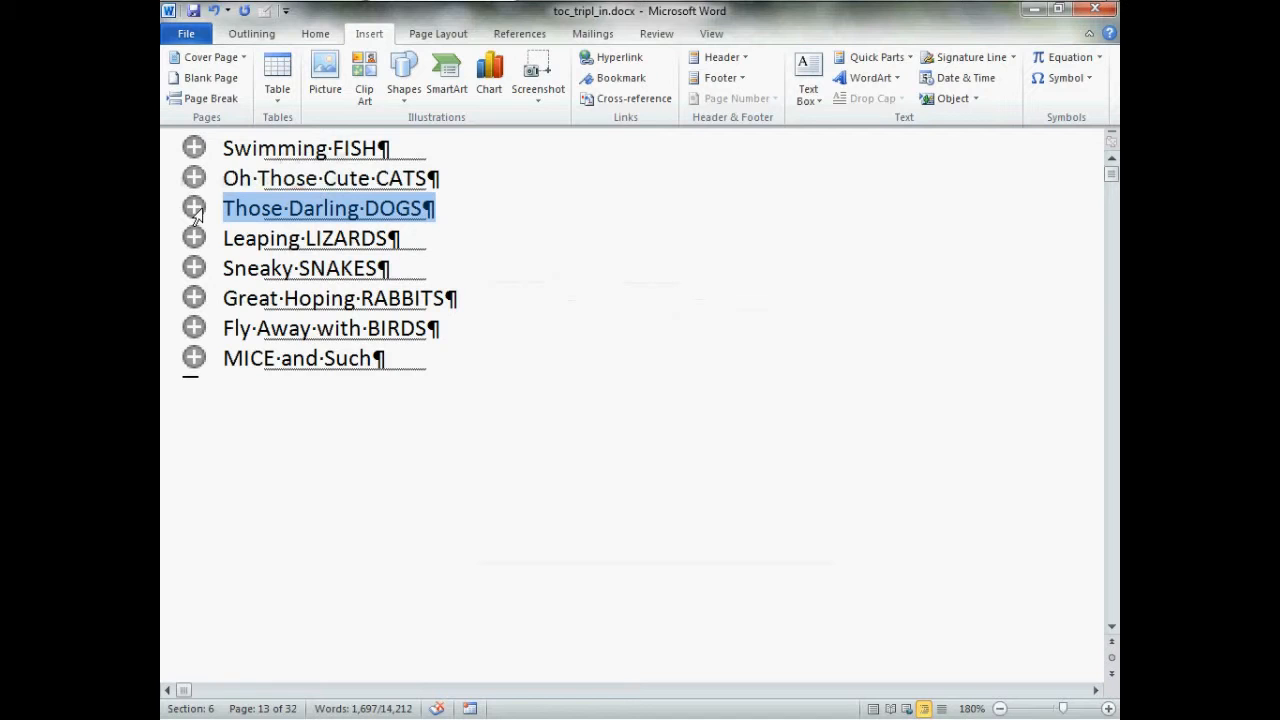
{"action": "left_click", "coordinate": [632, 80]}
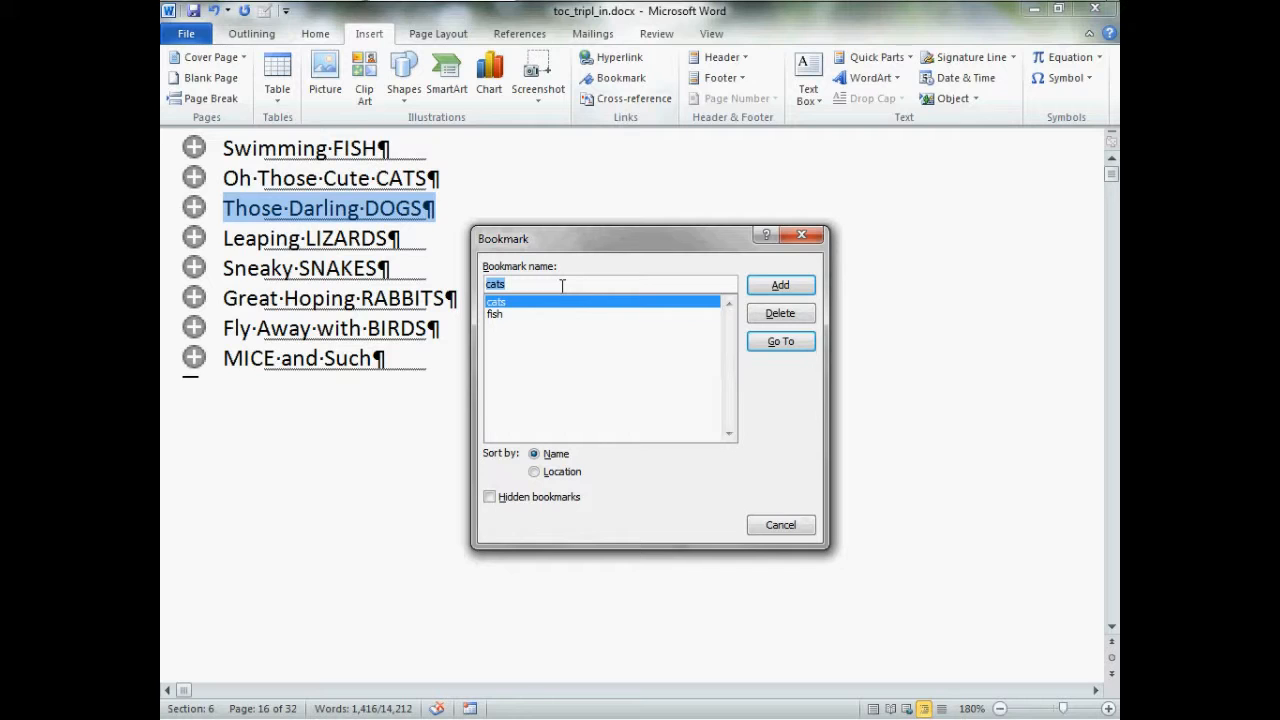
{"action": "type", "text": "dogs"}
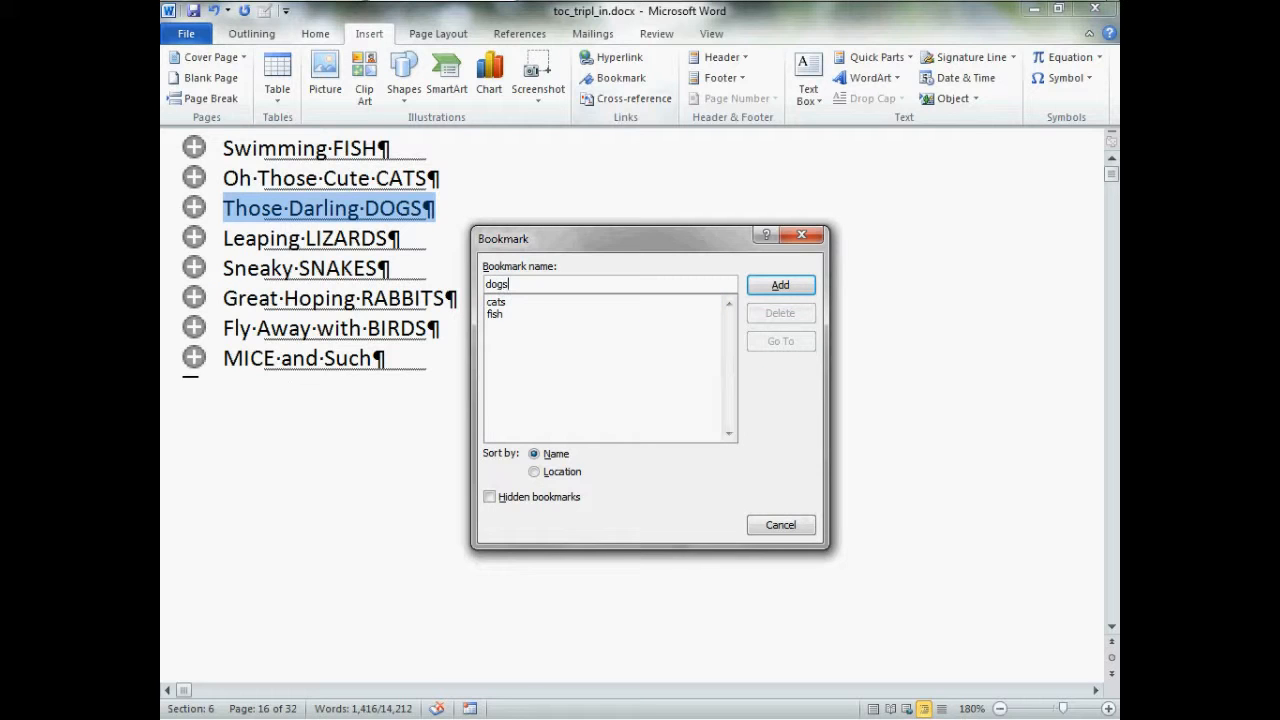
{"action": "left_click", "coordinate": [767, 290]}
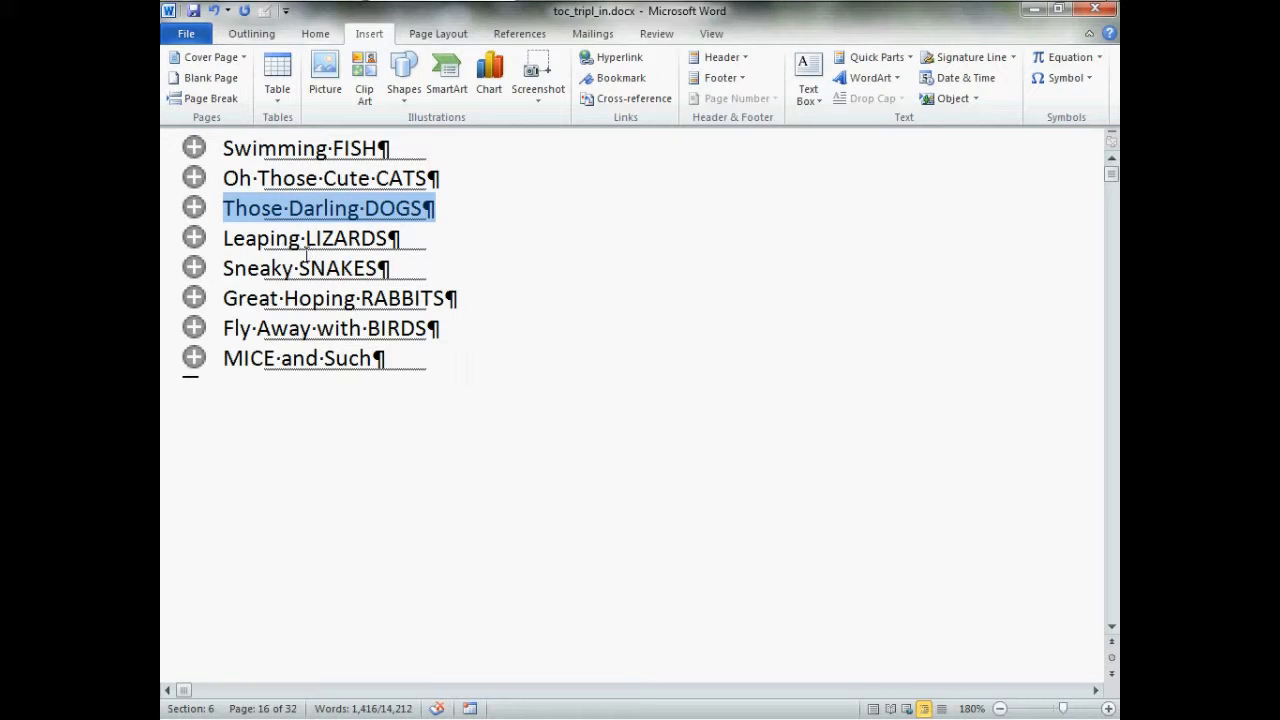
Close Outline view and place the cursor in the body text to clear the heading selection
{"action": "left_click", "coordinate": [251, 34]}
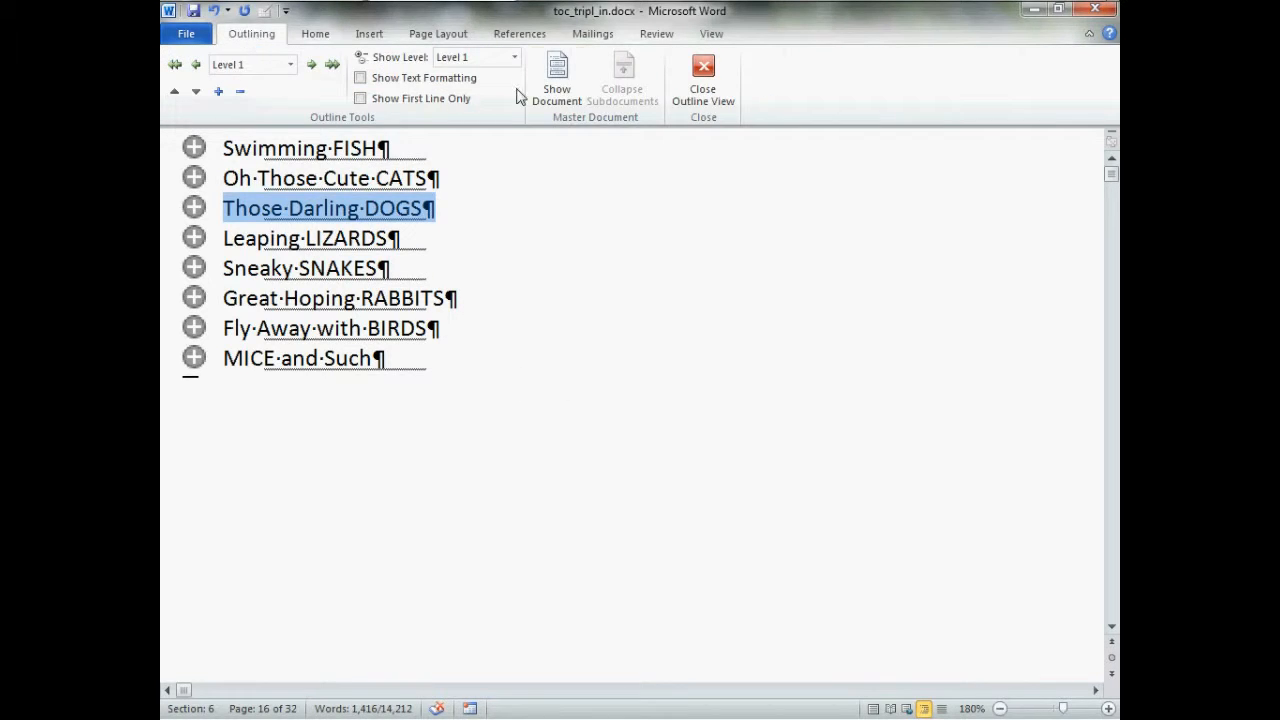
{"action": "left_click", "coordinate": [720, 104]}
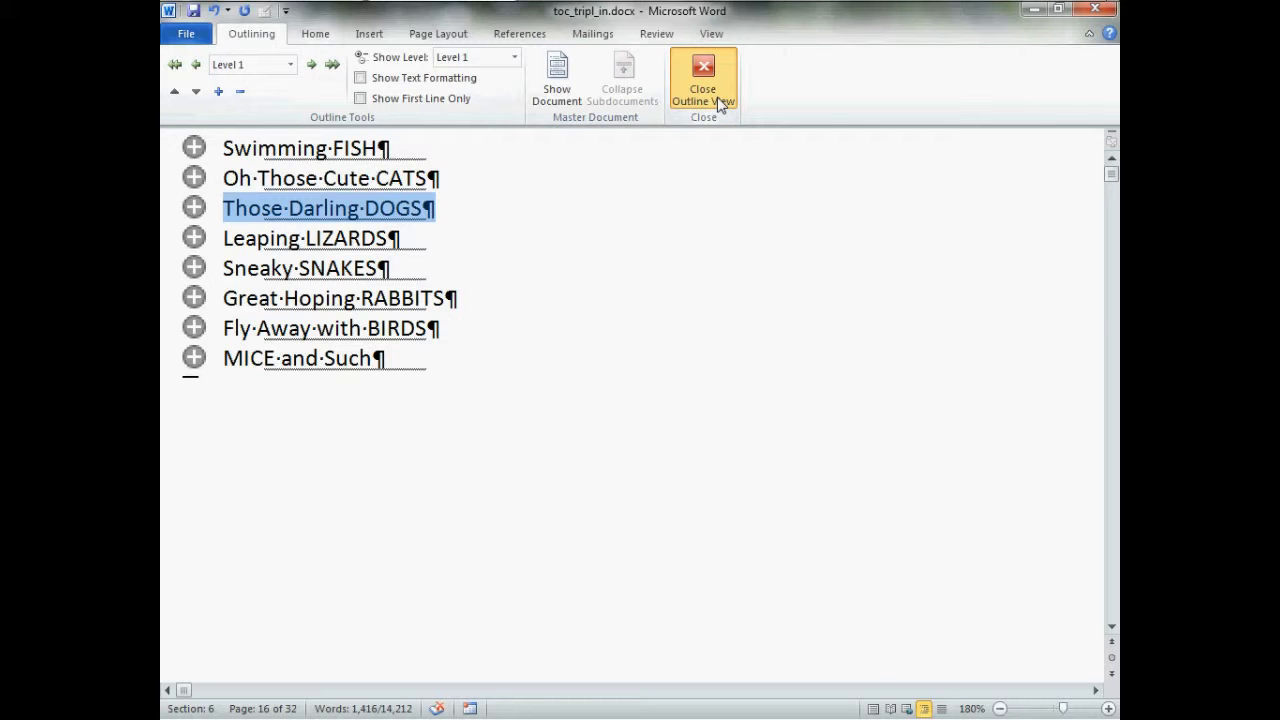
{"action": "scroll", "coordinate": [597, 453], "scroll_direction": "down", "scroll_amount": 12}
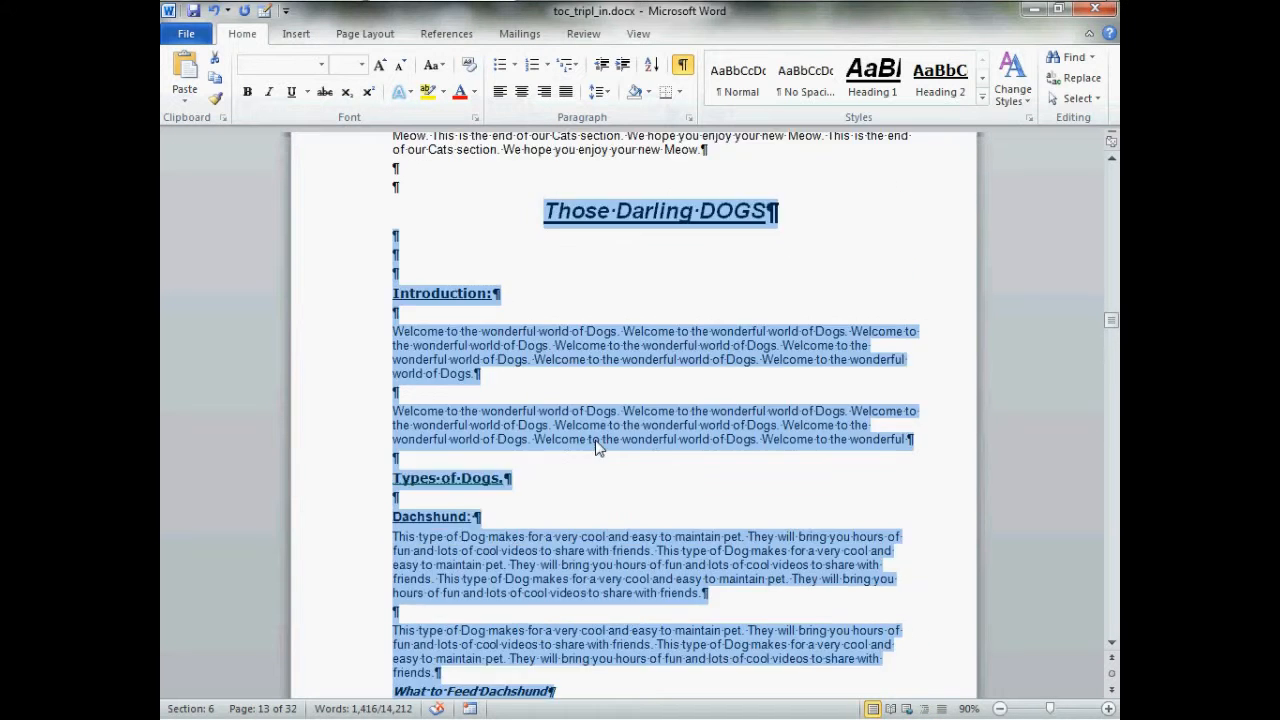
{"action": "scroll", "coordinate": [597, 455], "scroll_direction": "up", "scroll_amount": 8}
{"action": "scroll", "coordinate": [597, 456], "scroll_direction": "up", "scroll_amount": 3}
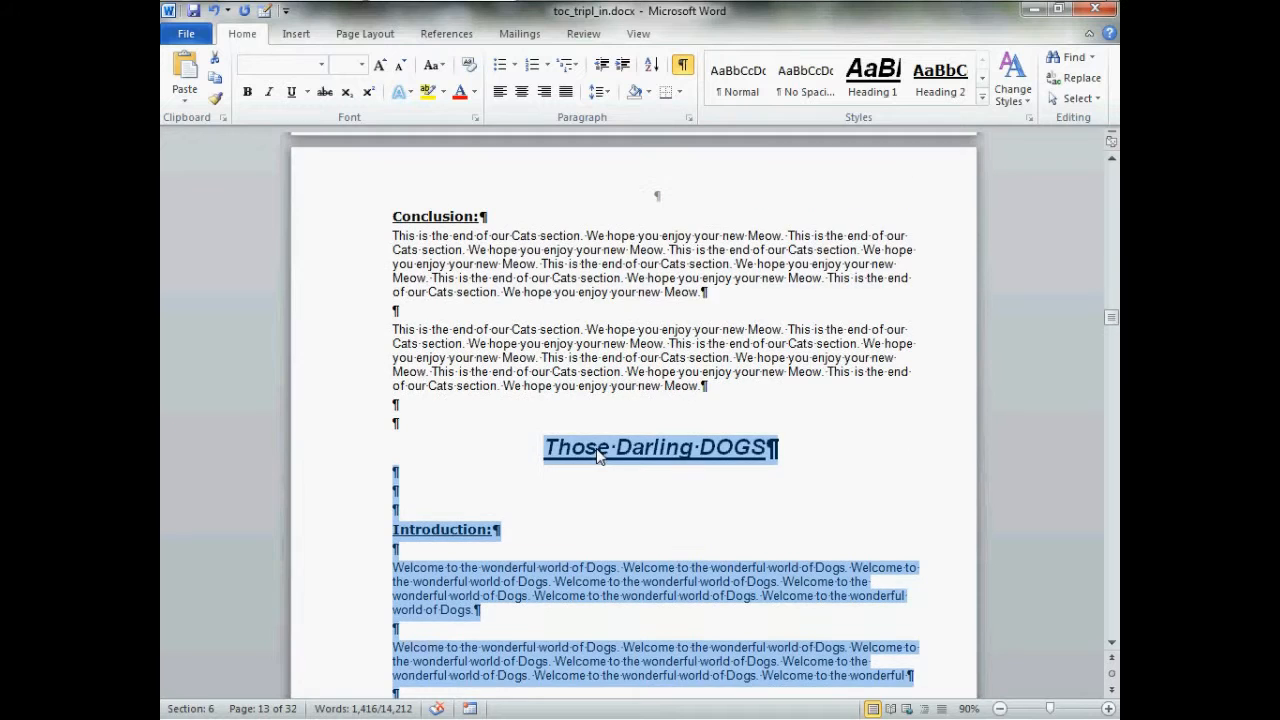
{"action": "left_click", "coordinate": [535, 372]}
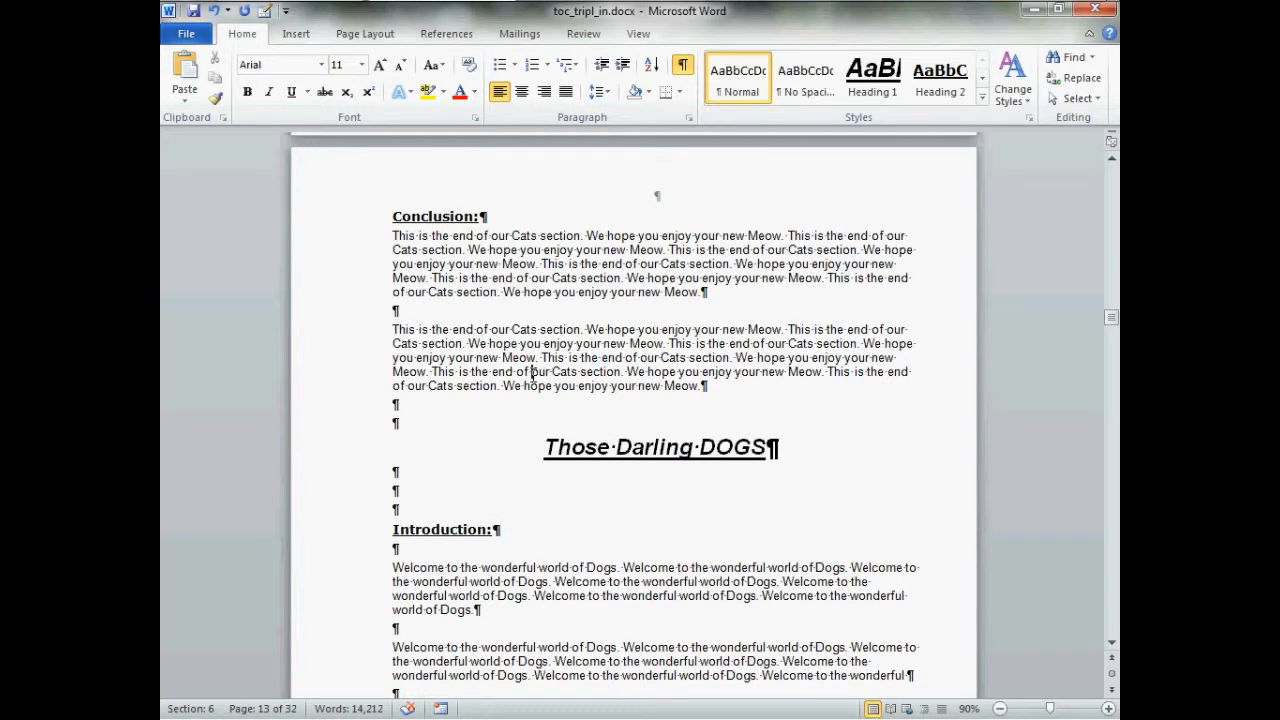
Open the Navigation Pane and set it to show only Heading 1 levels
{"action": "left_click", "coordinate": [640, 33]}
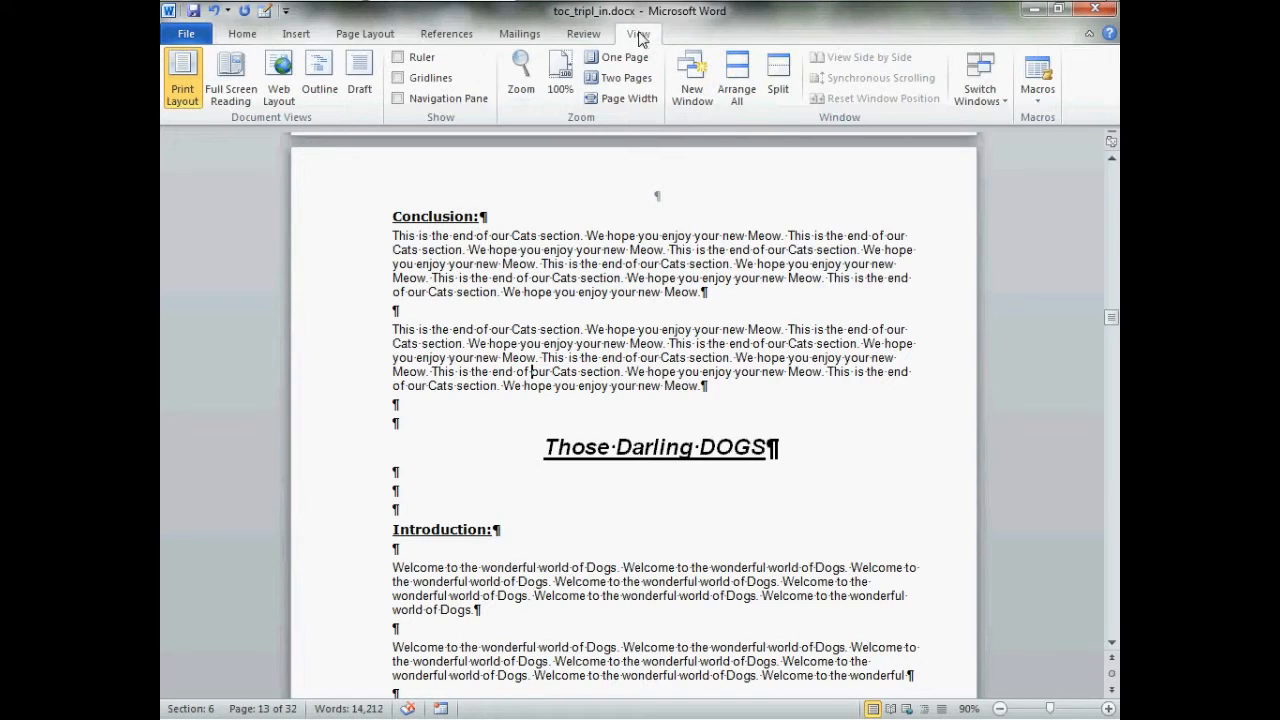
{"action": "left_click", "coordinate": [466, 102]}
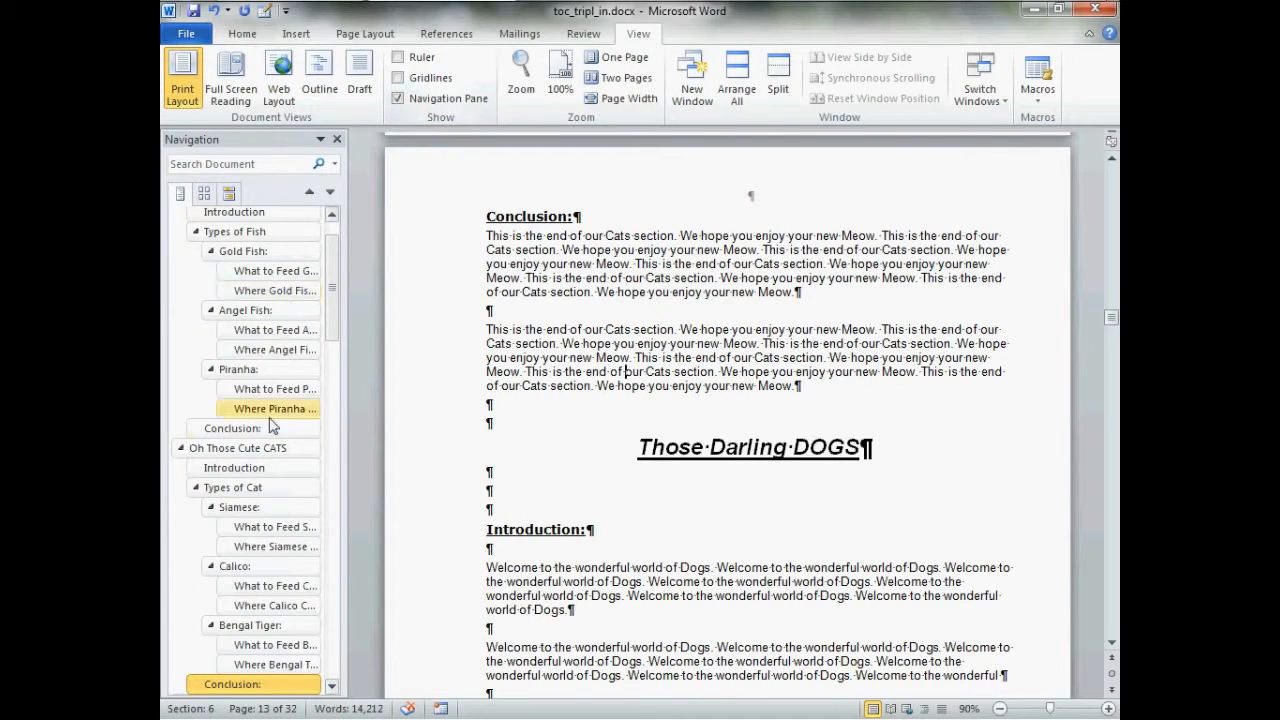
{"action": "right_click", "coordinate": [257, 258]}
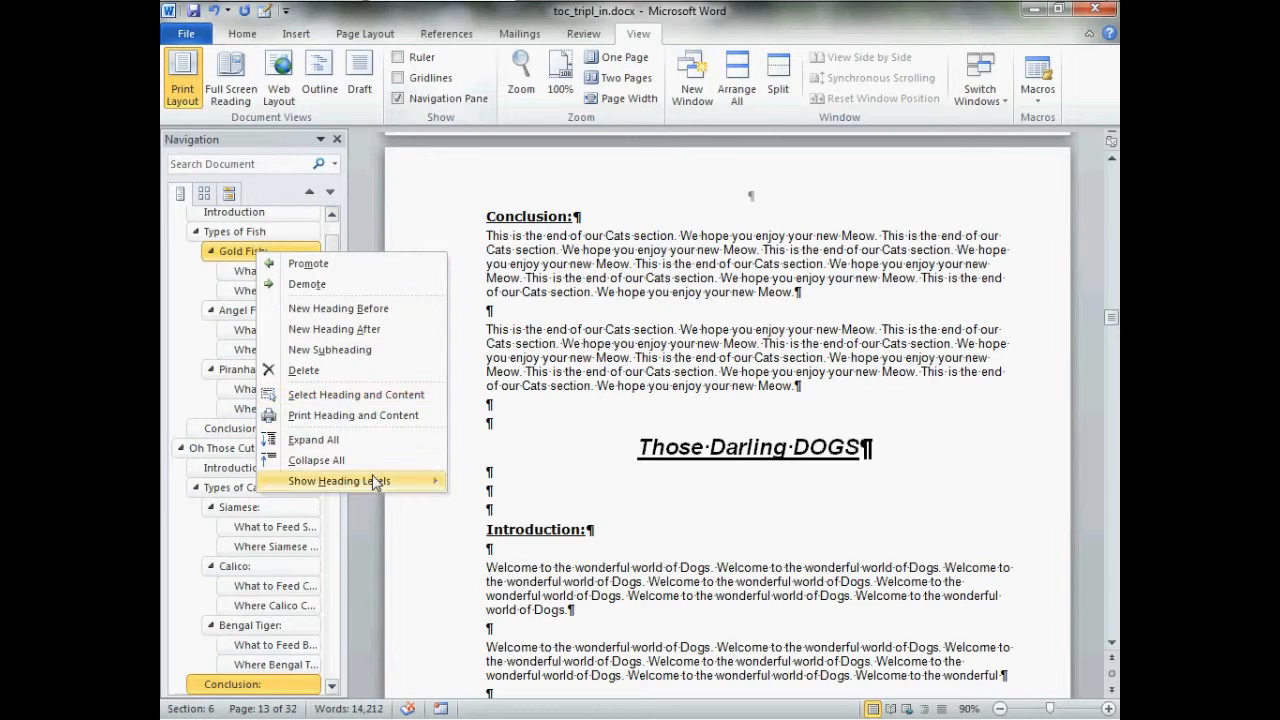
{"action": "mouse_move", "coordinate": [397, 482]}
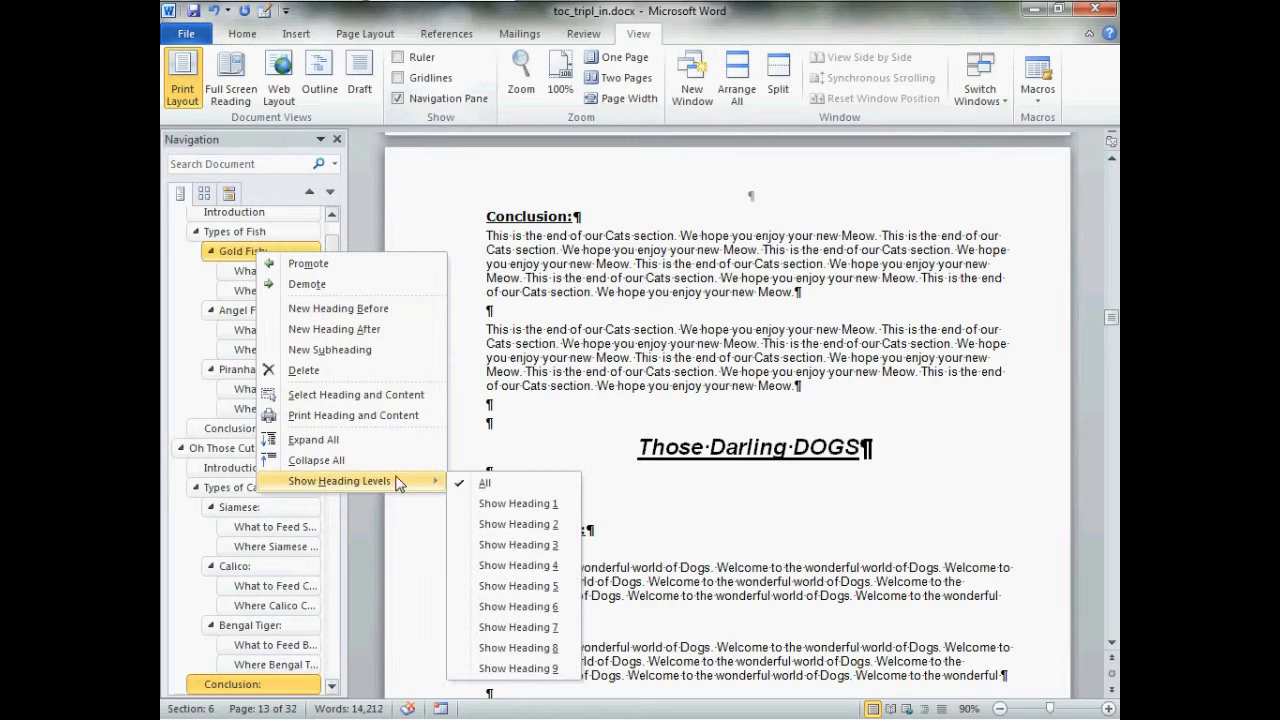
{"action": "left_click", "coordinate": [515, 505]}
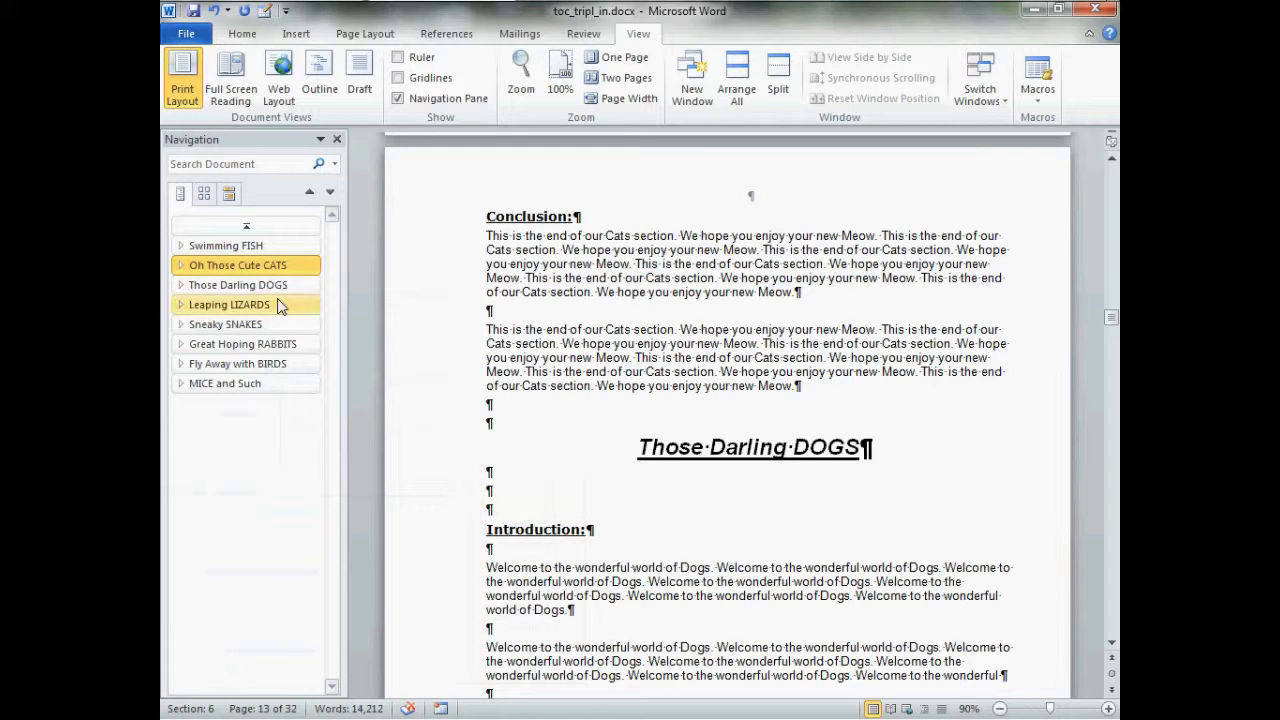
Insert a one-level table of contents on the "brief" page, built from outline levels only, showing page numbers instead of hyperlinks
{"action": "left_click", "coordinate": [272, 250]}
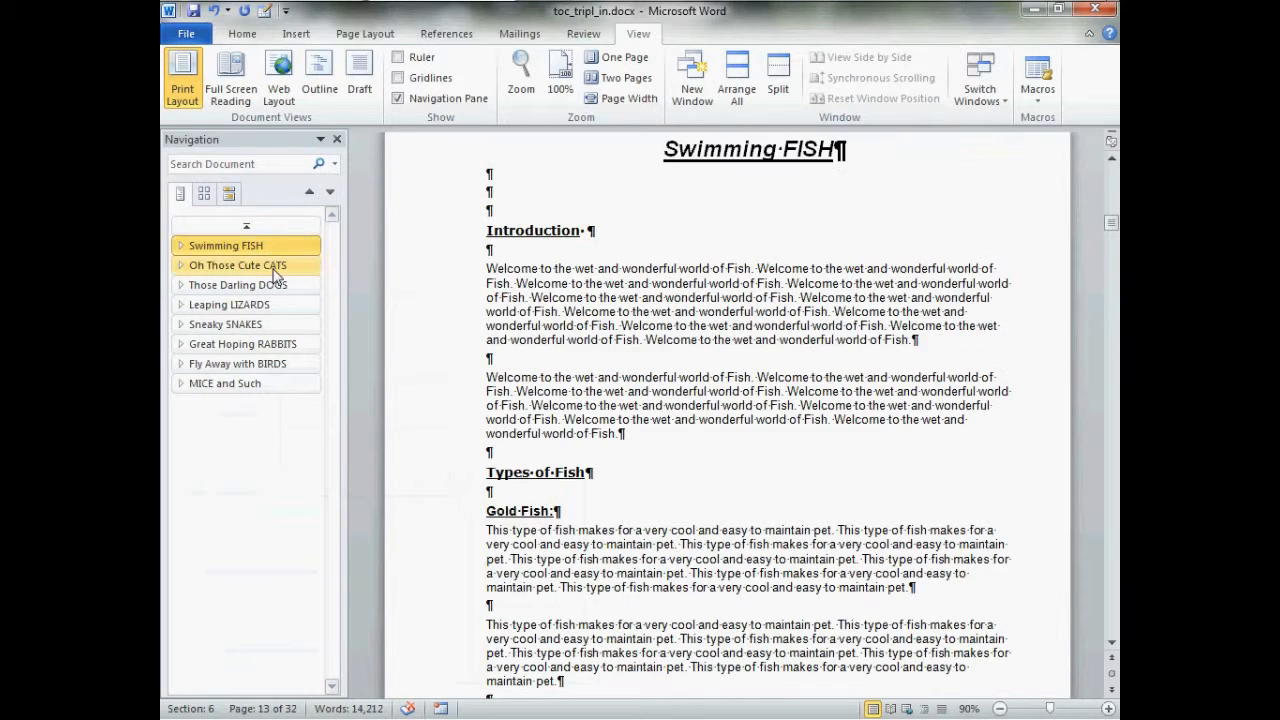
{"action": "left_click", "coordinate": [274, 265]}
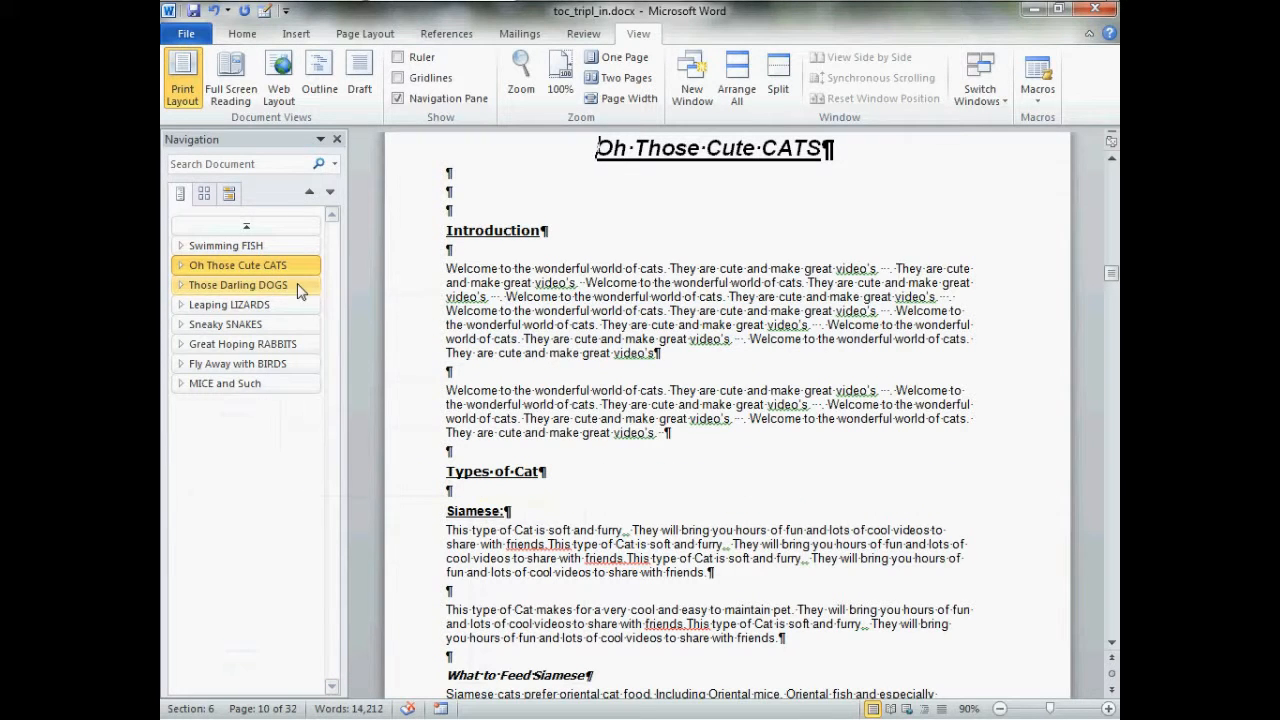
{"action": "left_click", "coordinate": [289, 225]}
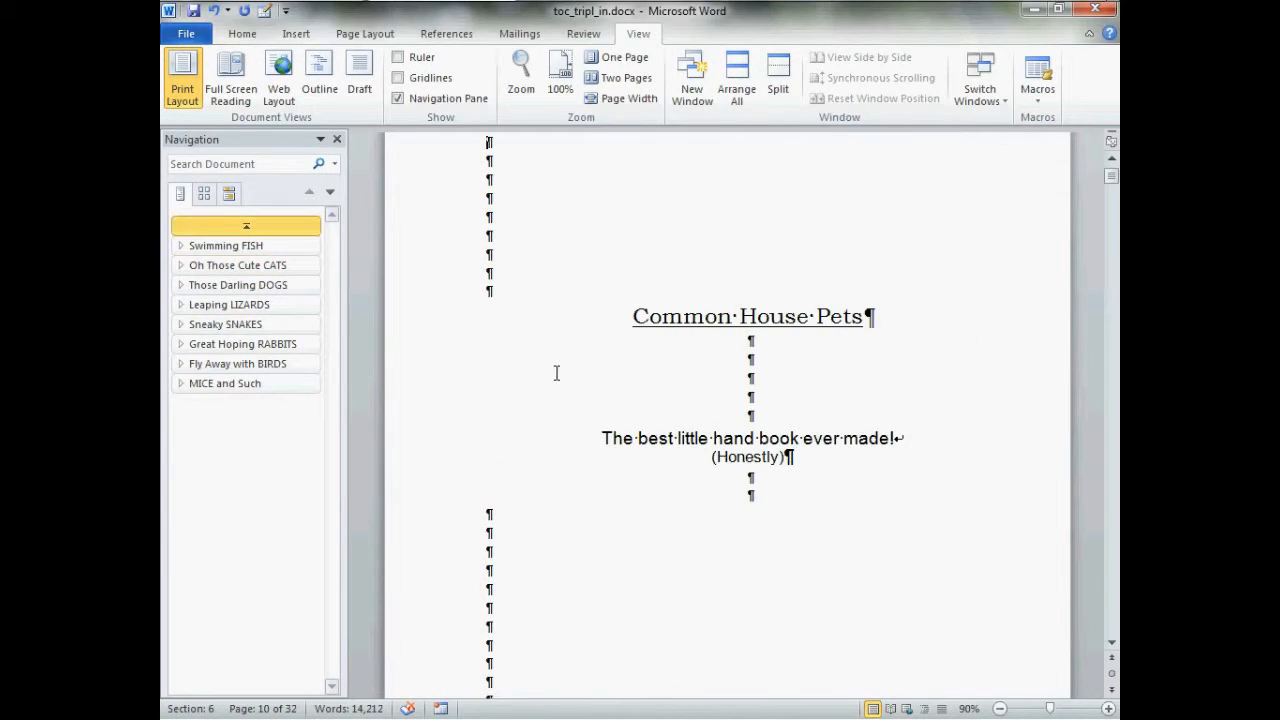
{"action": "scroll", "coordinate": [557, 373], "scroll_direction": "down", "scroll_amount": 10}
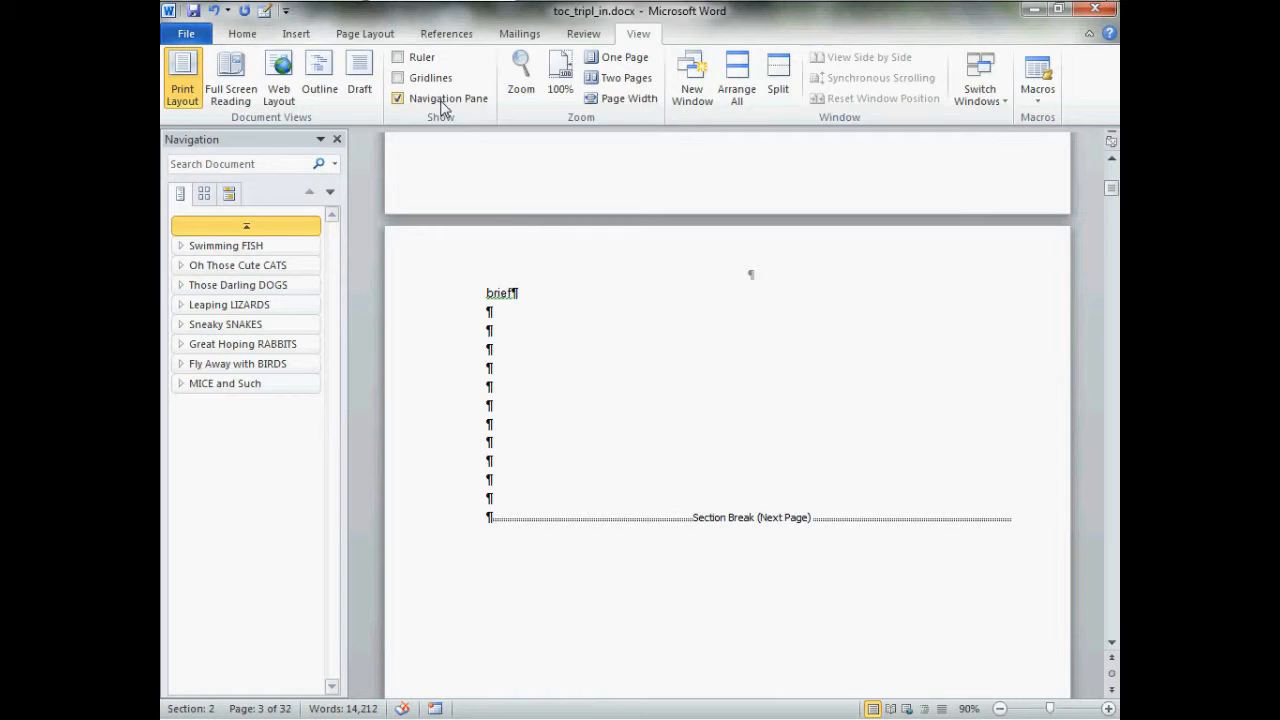
{"action": "left_click", "coordinate": [446, 33]}
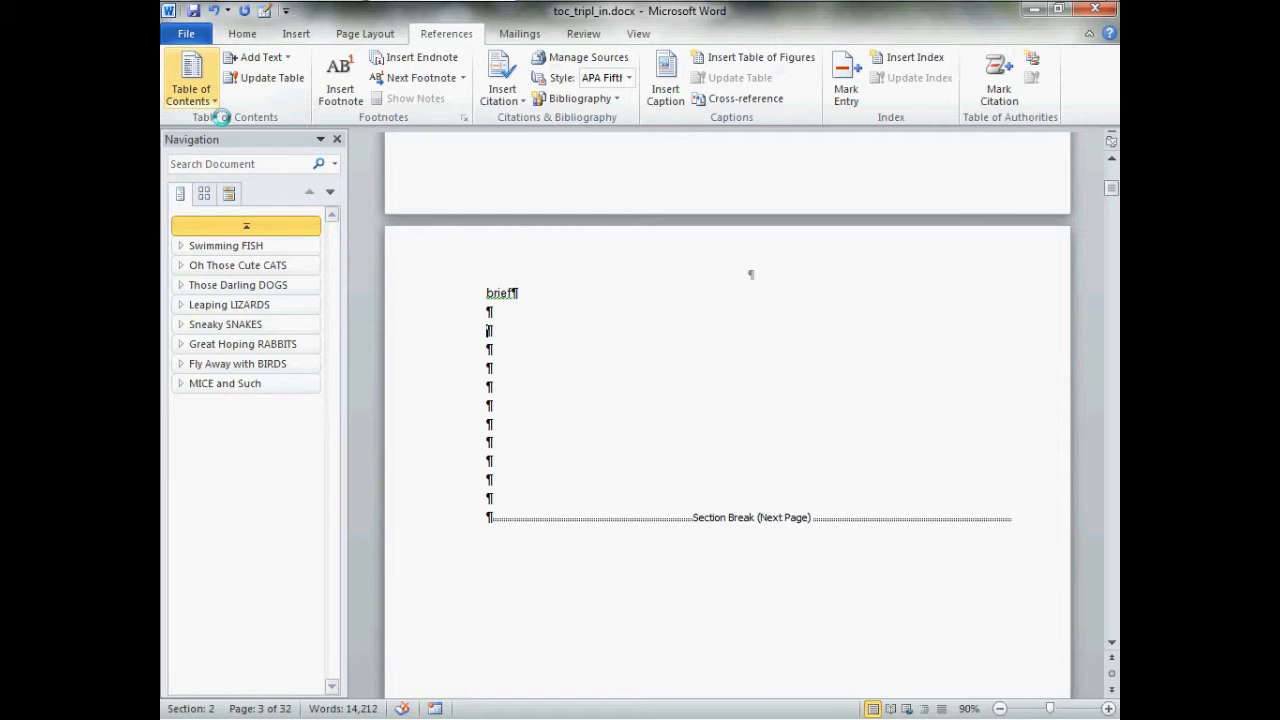
{"action": "left_click", "coordinate": [200, 80]}
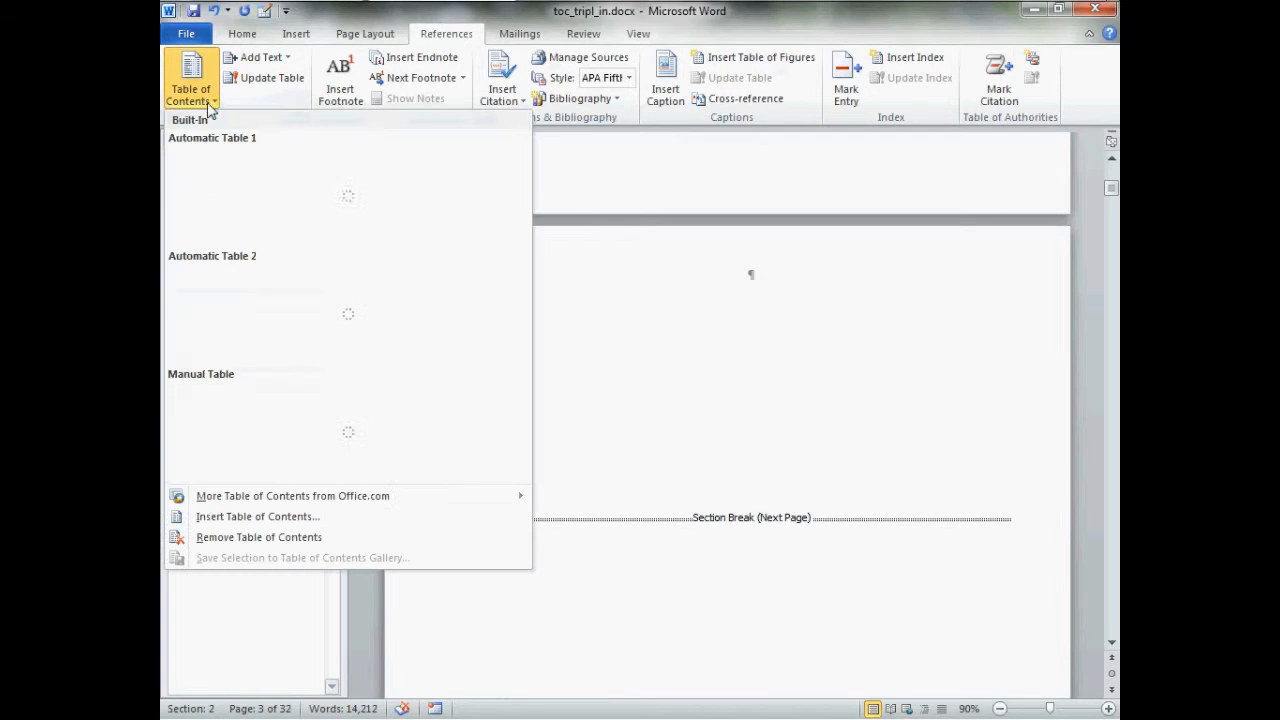
{"action": "left_click", "coordinate": [341, 516]}
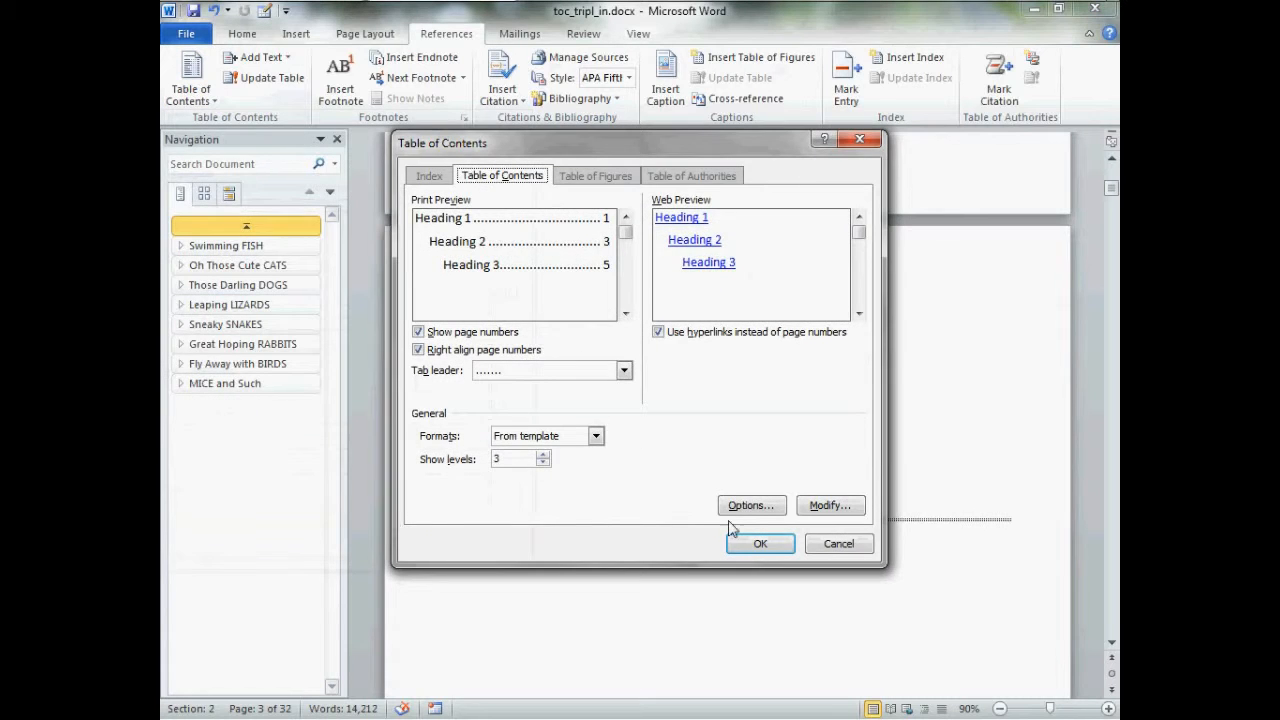
{"action": "left_click", "coordinate": [755, 505]}
{"action": "left_click", "coordinate": [561, 246]}
{"action": "left_click", "coordinate": [733, 467]}
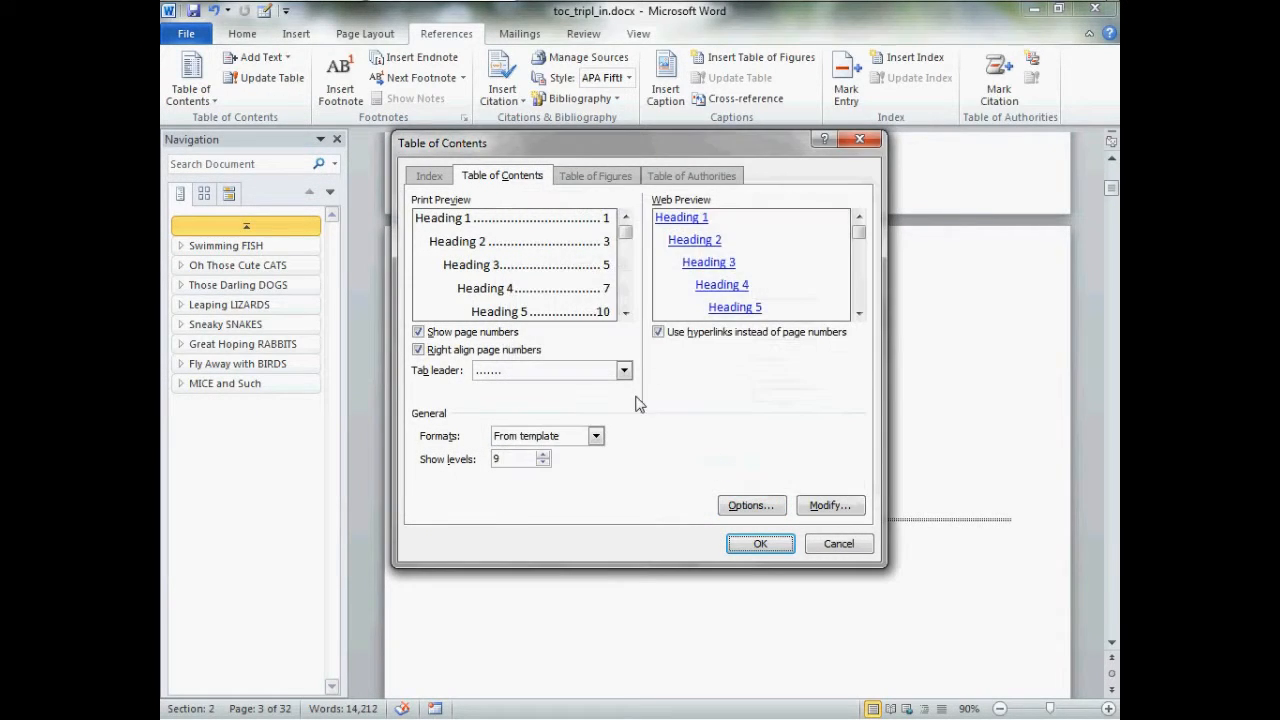
{"action": "left_click", "coordinate": [659, 332]}
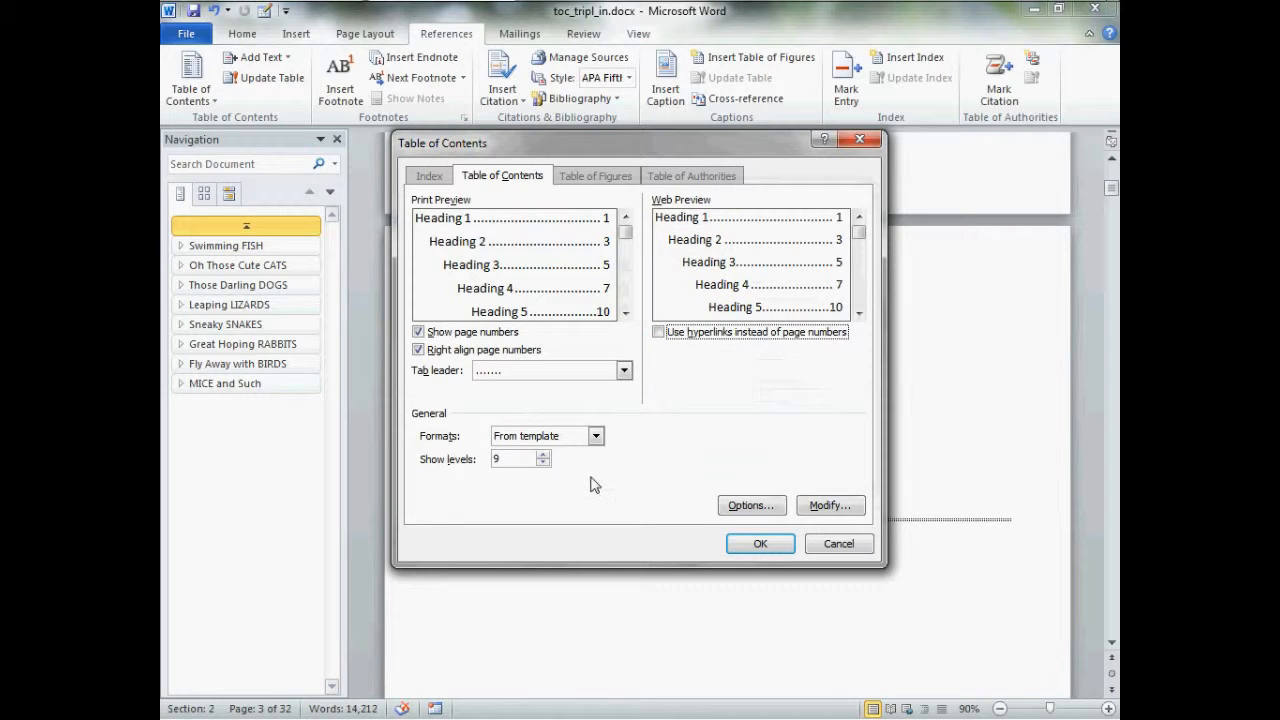
{"action": "left_click_drag", "start_coordinate": [520, 465], "coordinate": [470, 466]}
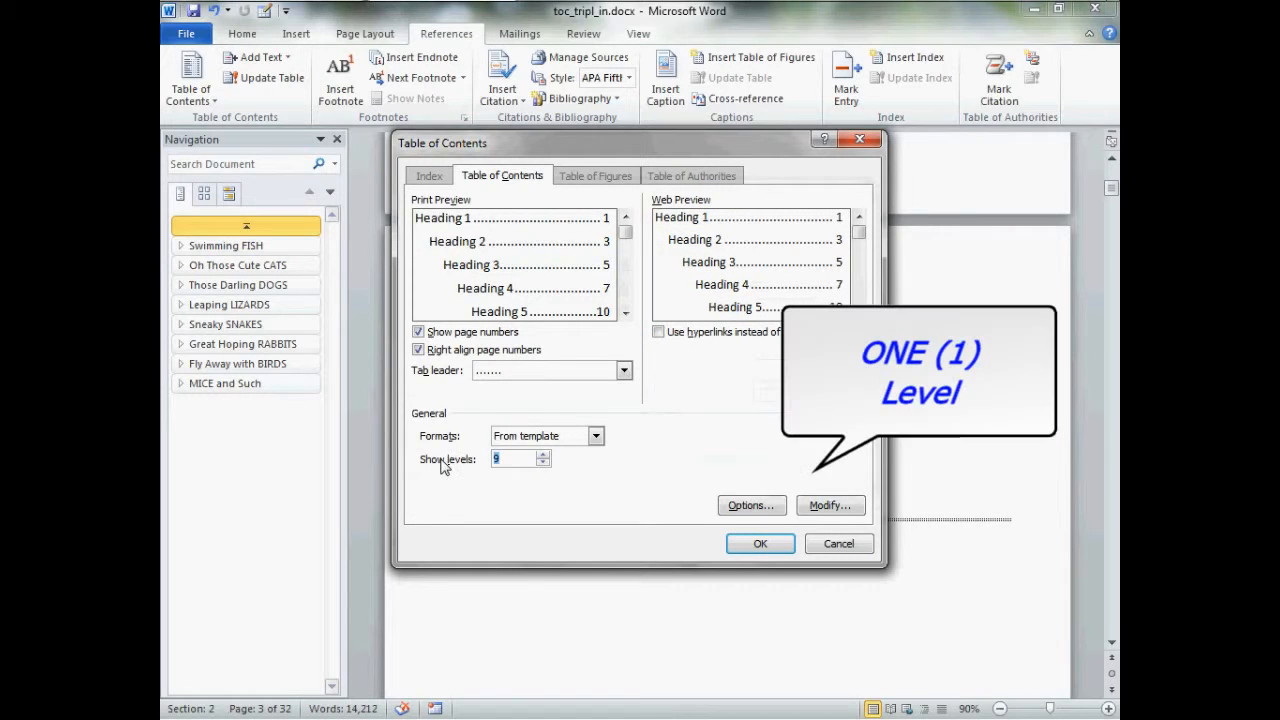
{"action": "type", "text": "1"}
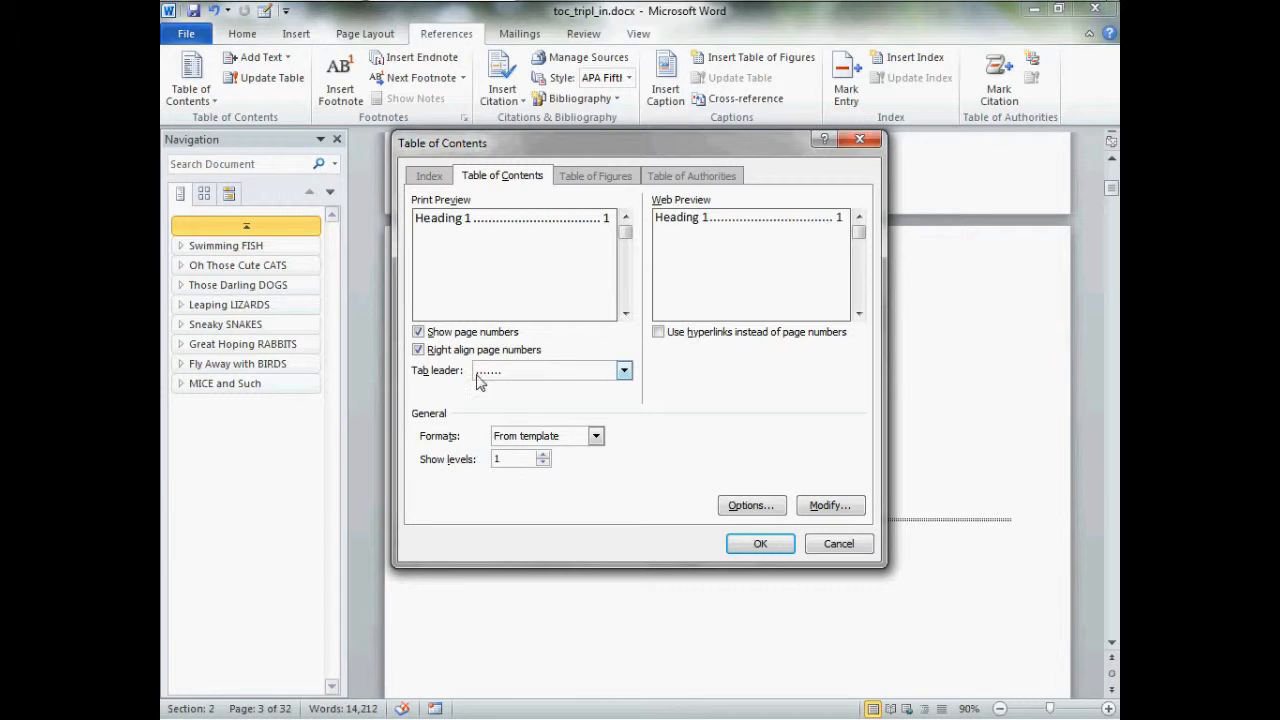
{"action": "left_click", "coordinate": [745, 544]}
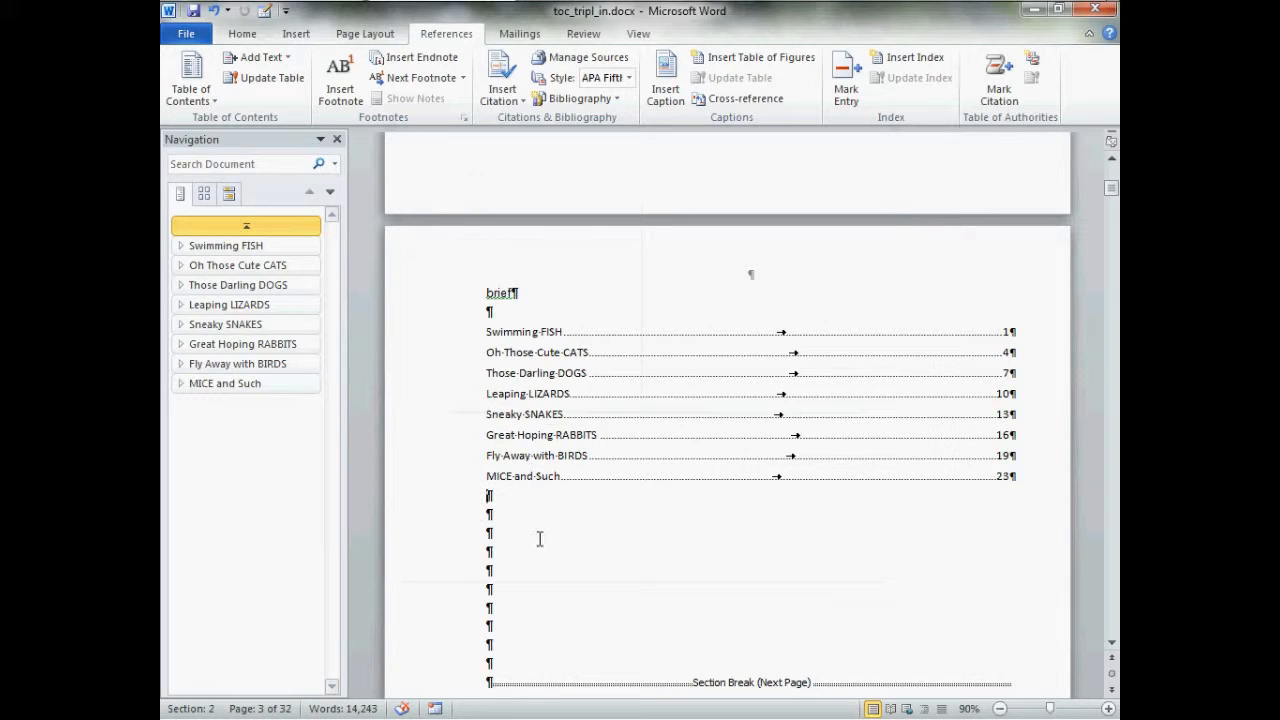
Insert a four-level table of contents into the two-column "details" section from outline levels without hyperlinks, keeping the existing table
{"action": "scroll", "coordinate": [586, 505], "scroll_direction": "down", "scroll_amount": 8}
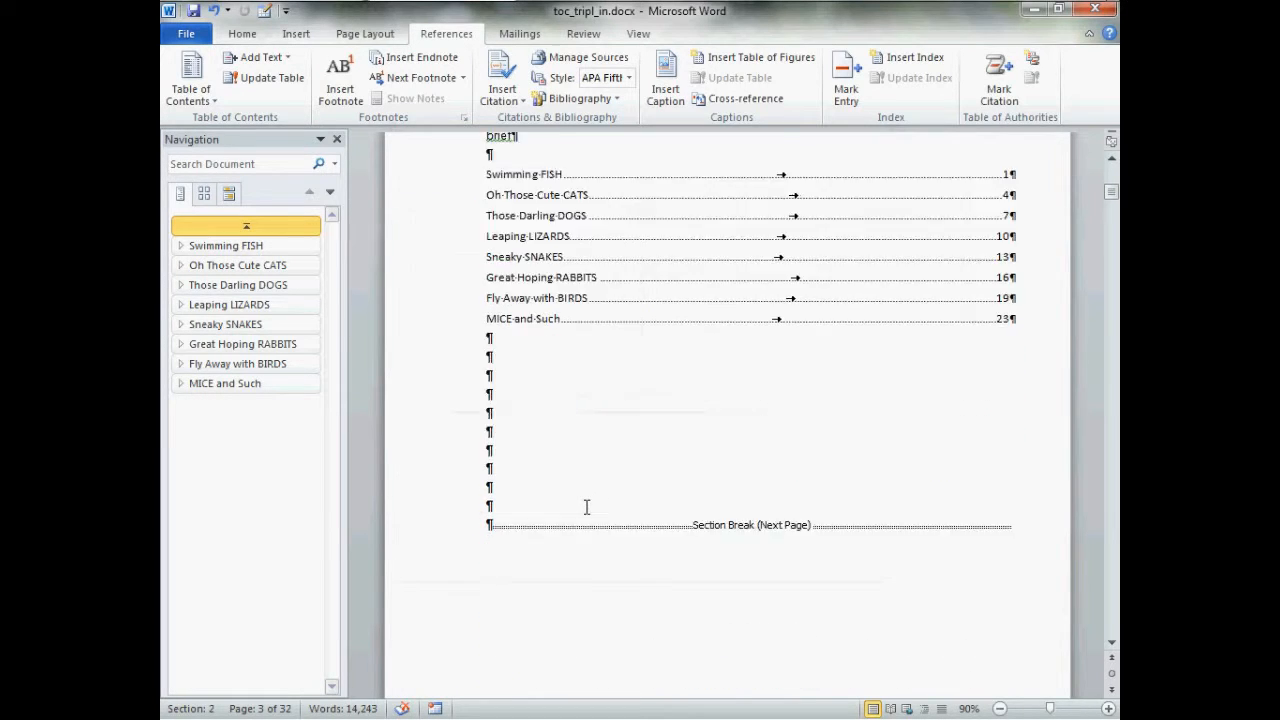
{"action": "scroll", "coordinate": [586, 507], "scroll_direction": "down", "scroll_amount": 7}
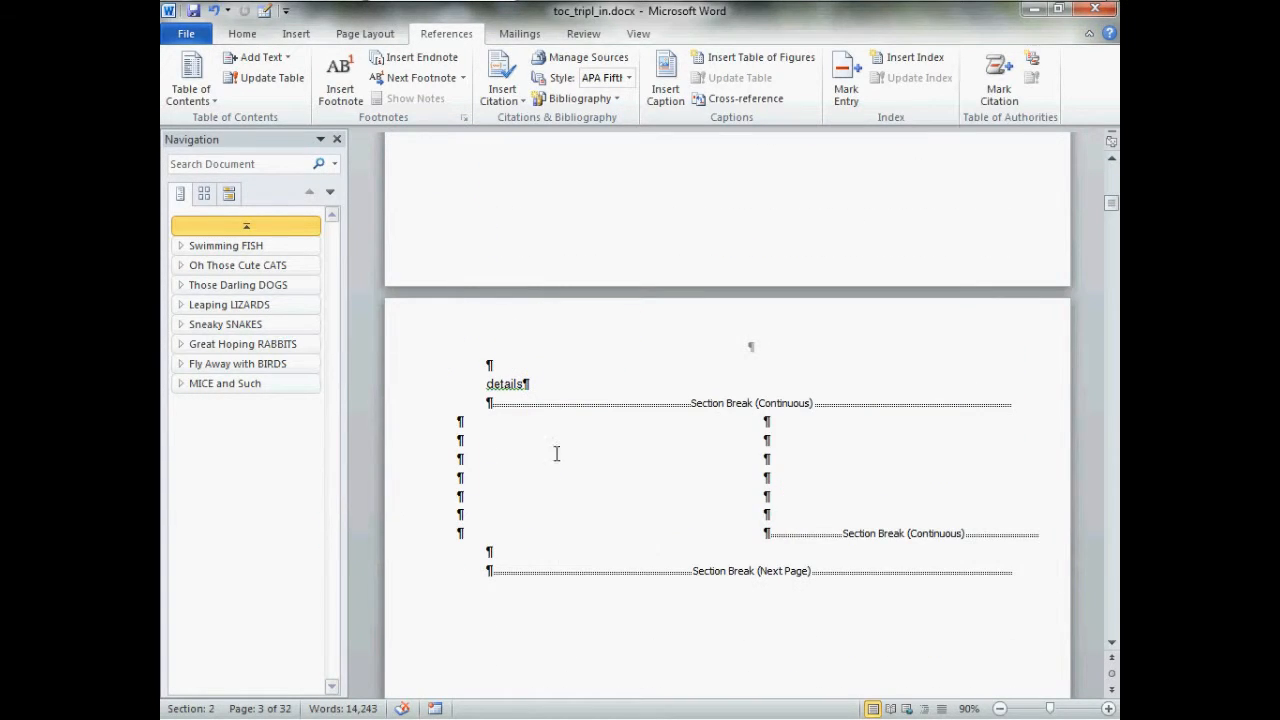
{"action": "double_click", "coordinate": [462, 447]}
{"action": "left_click", "coordinate": [465, 448]}
{"action": "left_click", "coordinate": [190, 80]}
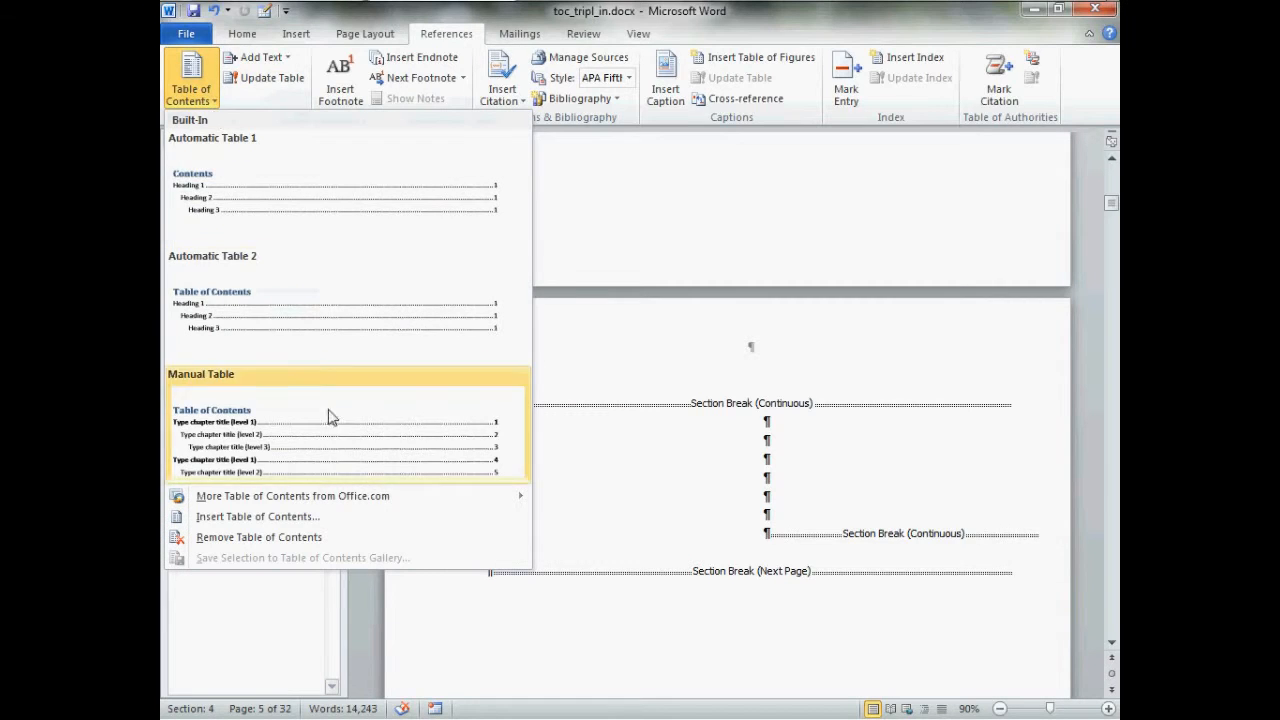
{"action": "left_click", "coordinate": [380, 523]}
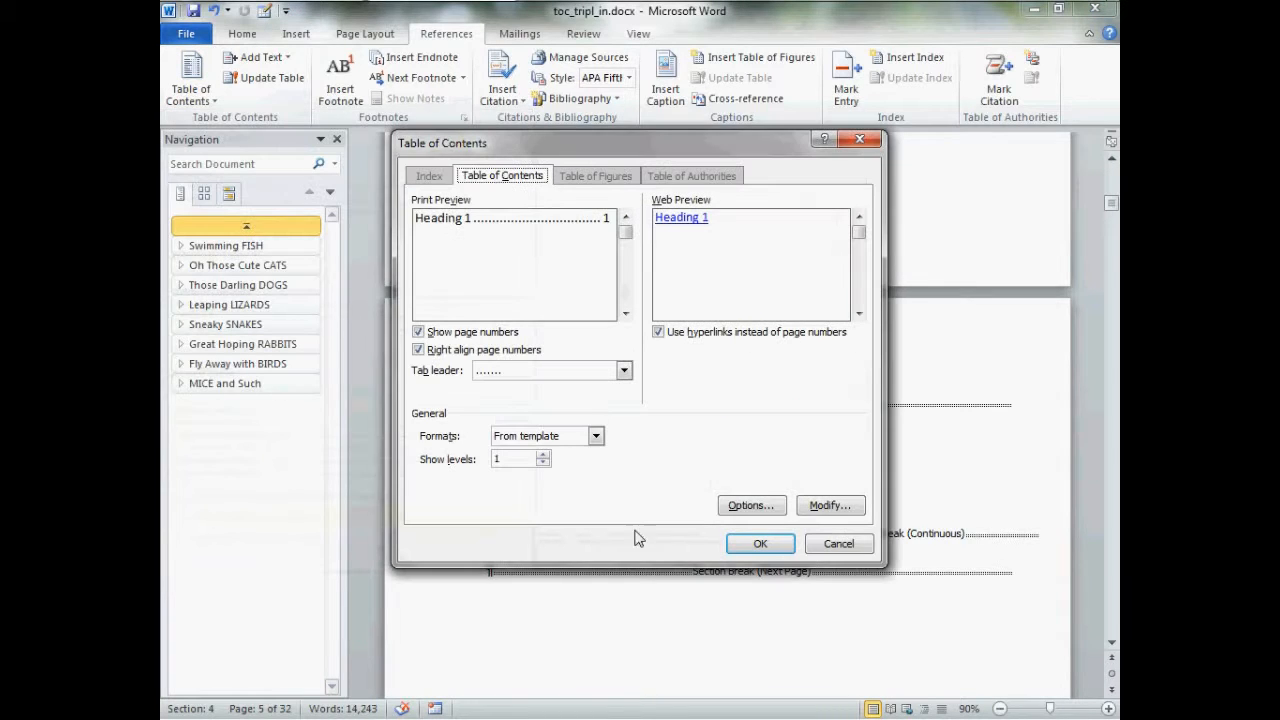
{"action": "left_click", "coordinate": [766, 508]}
{"action": "left_click", "coordinate": [560, 247]}
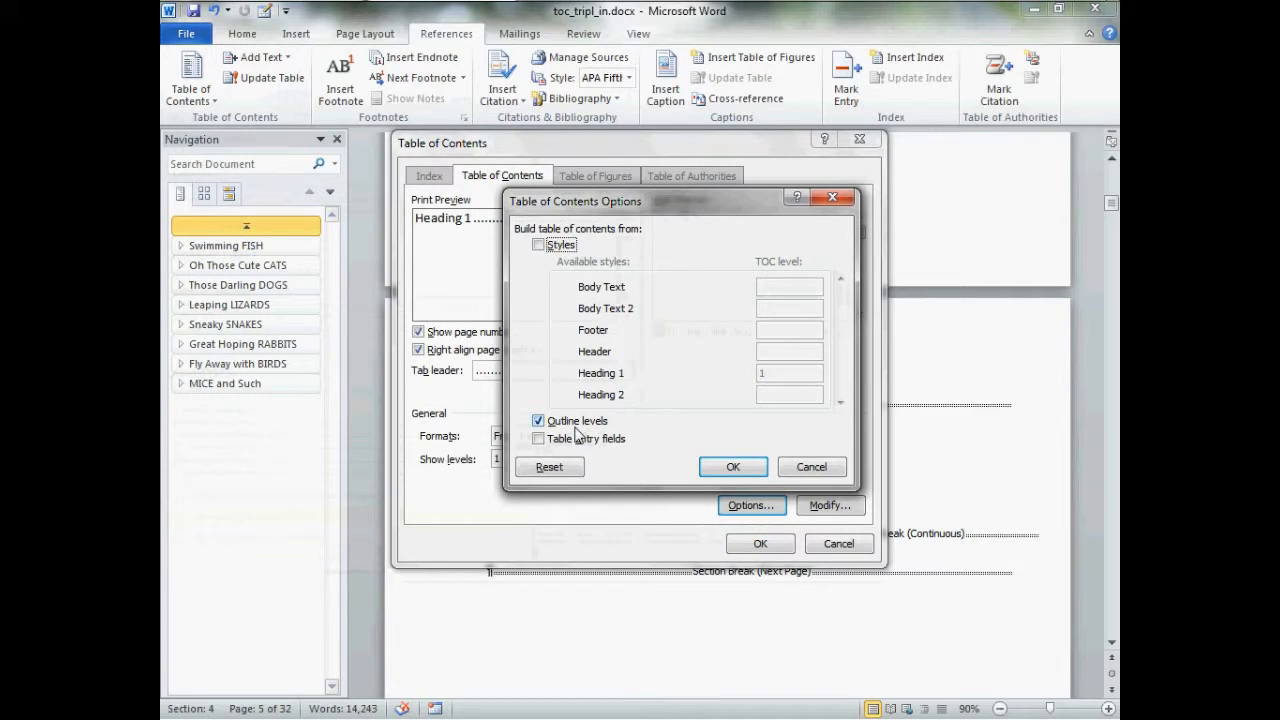
{"action": "left_click", "coordinate": [733, 467]}
{"action": "left_click", "coordinate": [658, 332]}
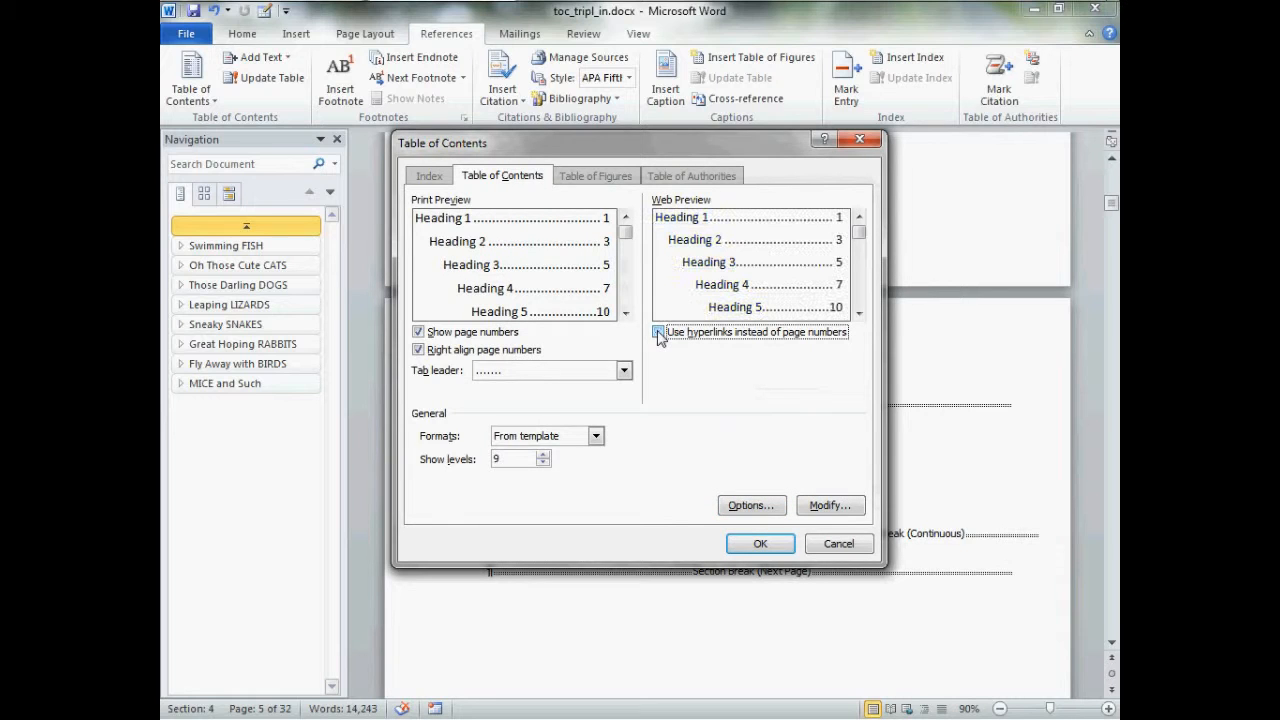
{"action": "left_click", "coordinate": [512, 463]}
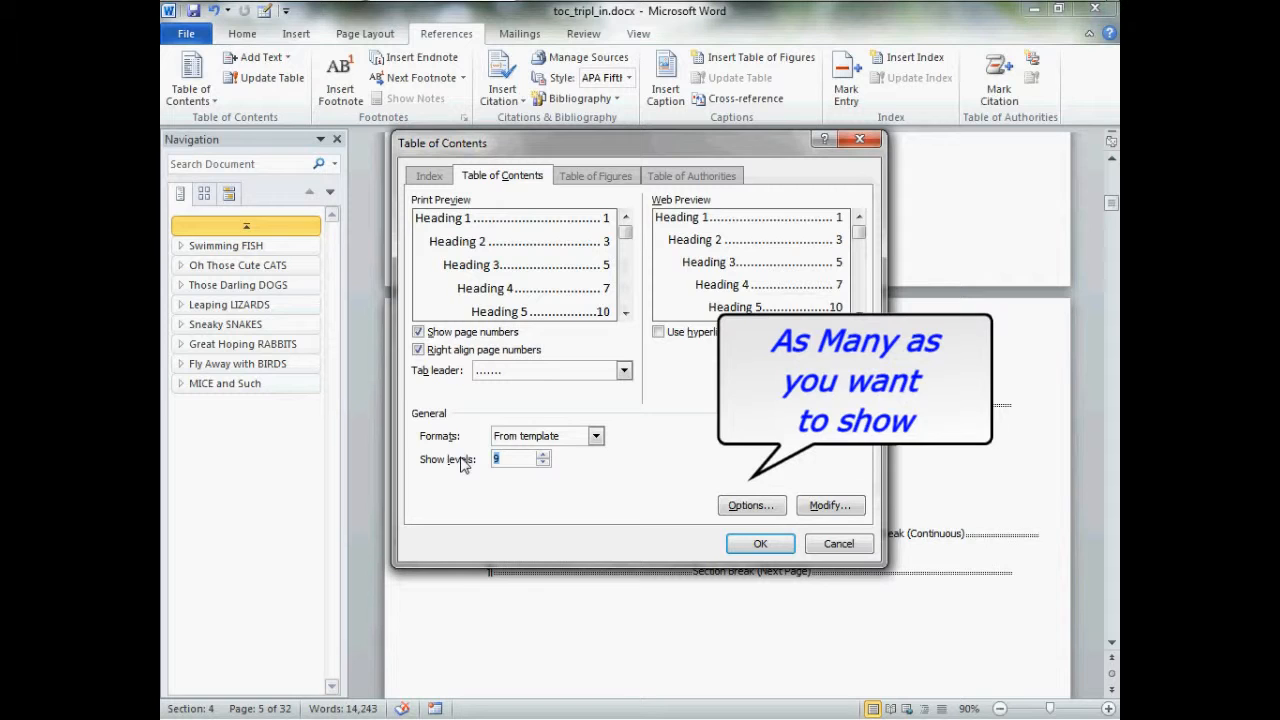
{"action": "type", "text": "4"}
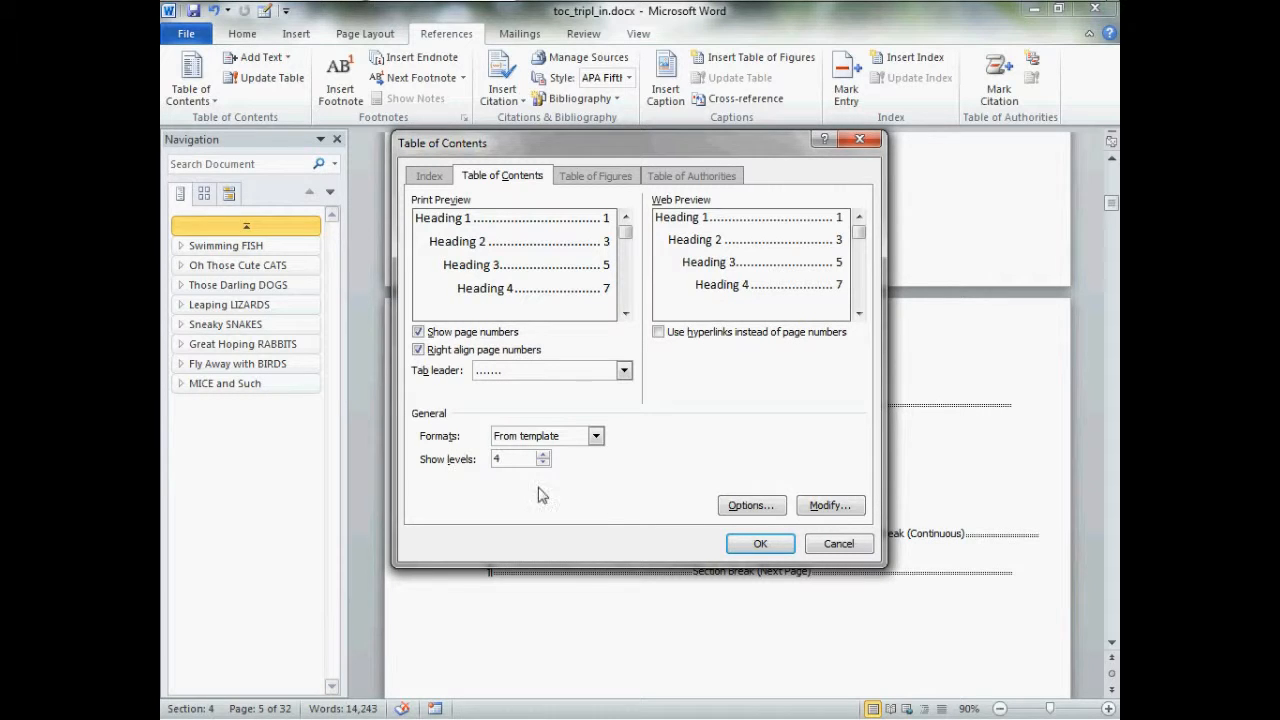
{"action": "left_click", "coordinate": [785, 549]}
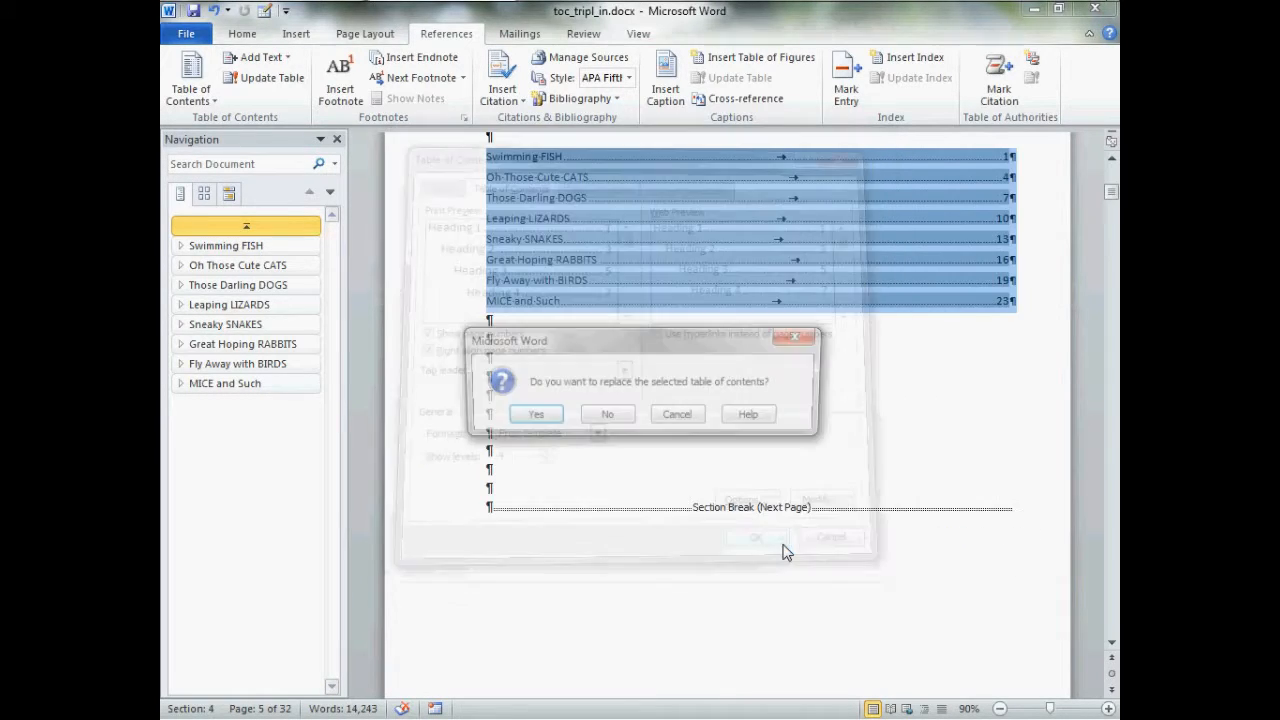
{"action": "left_click", "coordinate": [614, 421]}
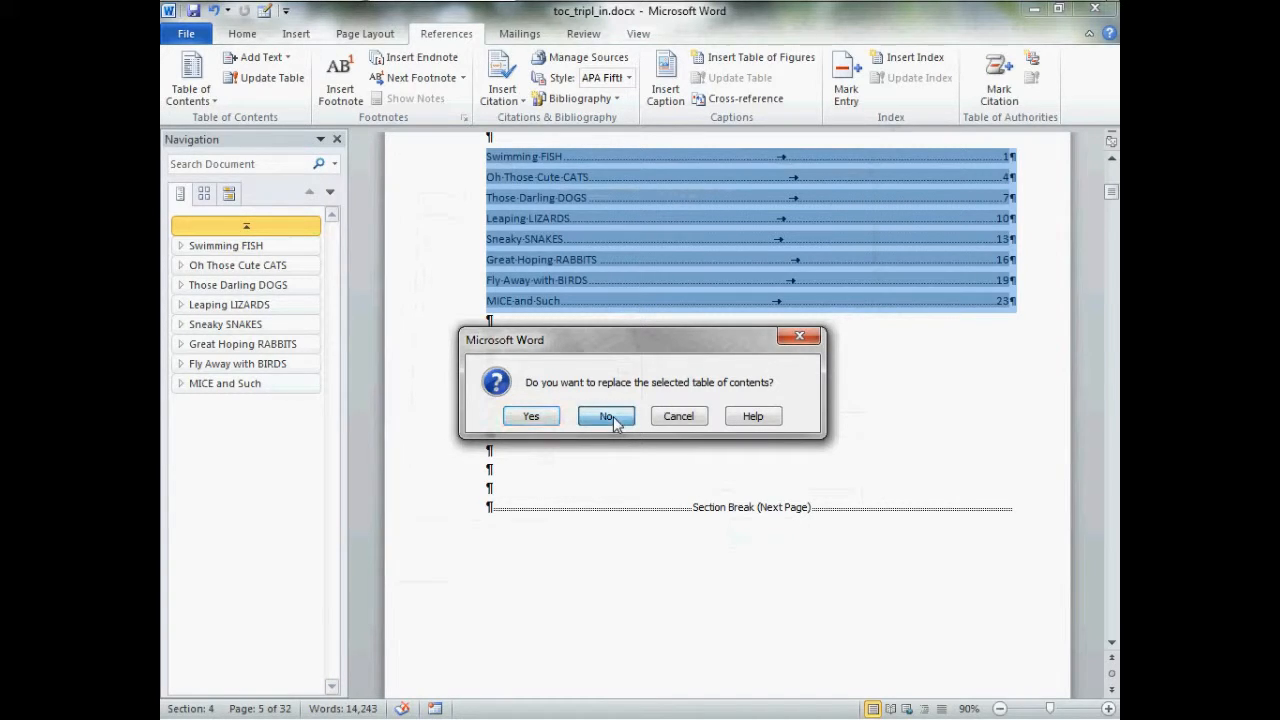
{"action": "scroll", "coordinate": [614, 425], "scroll_direction": "up", "scroll_amount": 10}
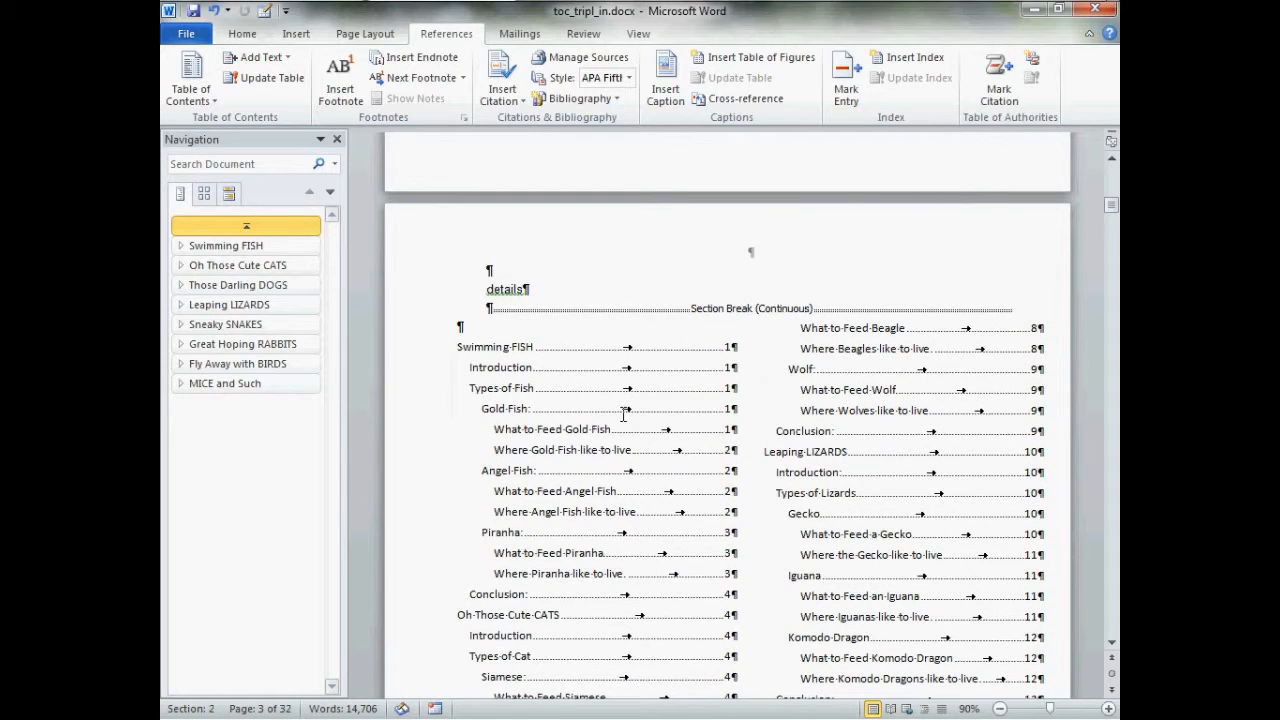
{"action": "scroll", "coordinate": [626, 414], "scroll_direction": "down", "scroll_amount": 3}
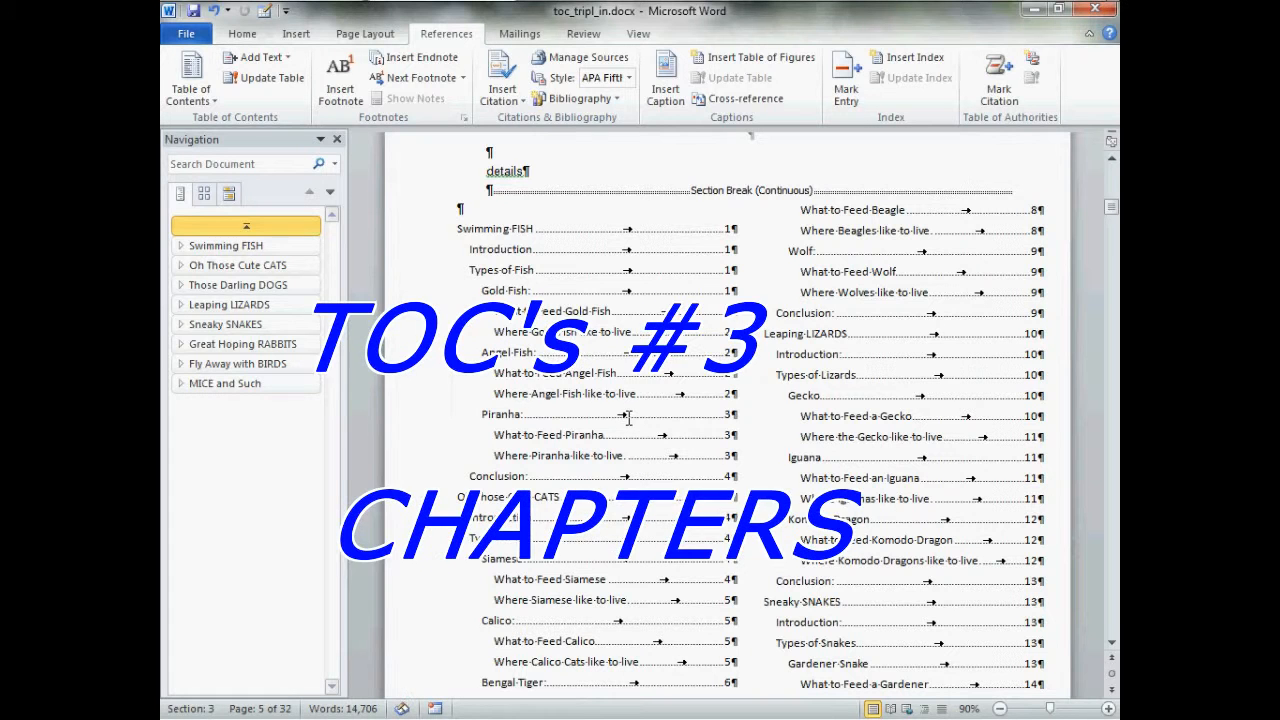
Insert a TOC field with the \b fish bookmark switch below the "Swimming FISH" heading to list only that chapter
{"action": "left_click", "coordinate": [290, 246]}
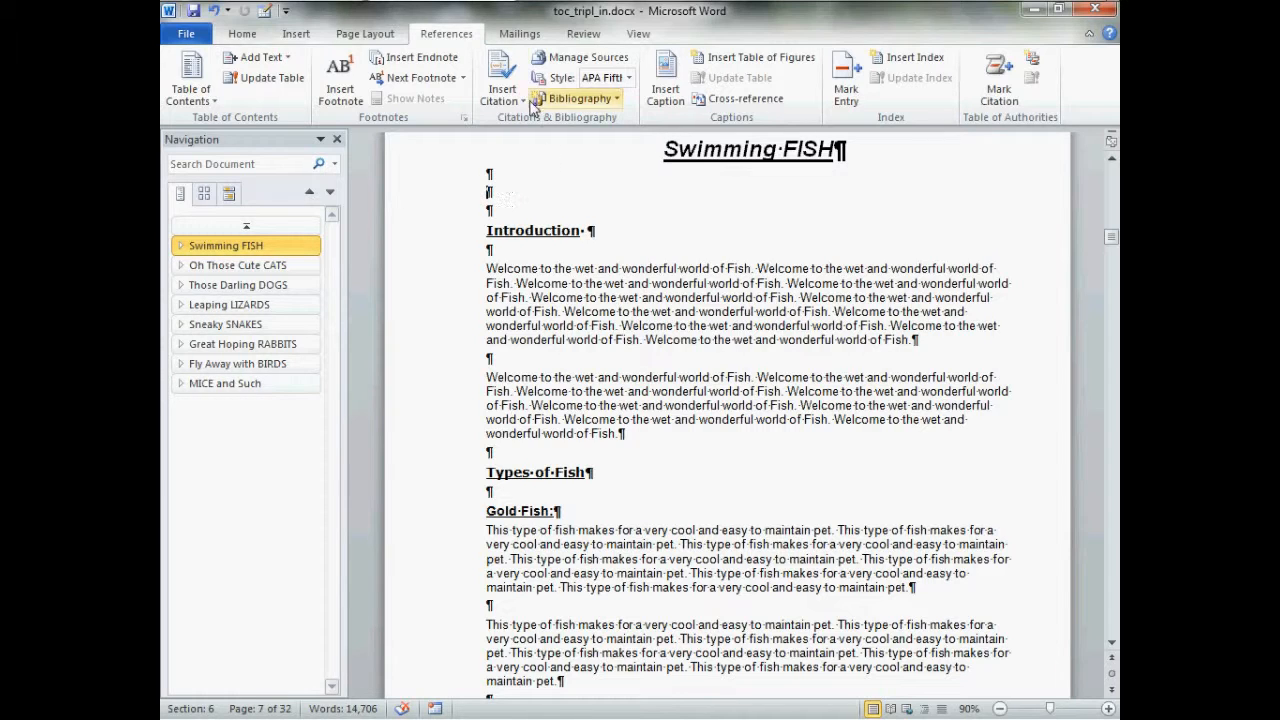
{"action": "left_click", "coordinate": [298, 35]}
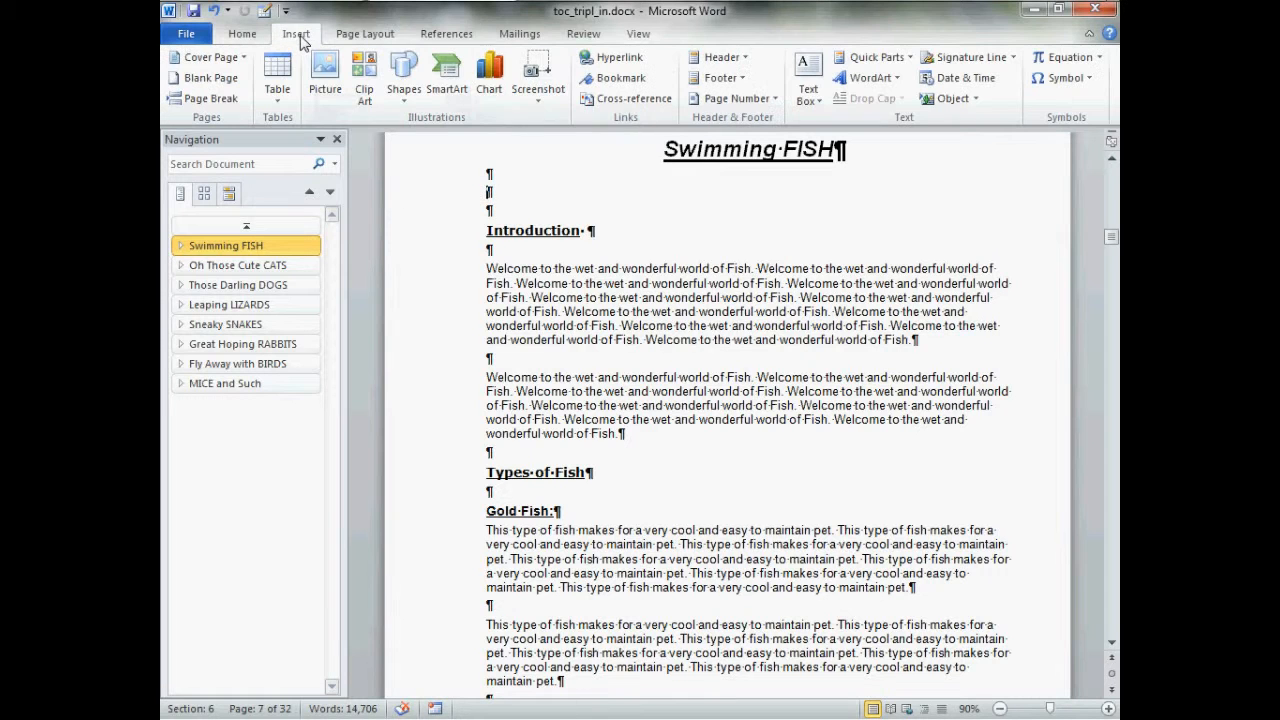
{"action": "left_click", "coordinate": [911, 63]}
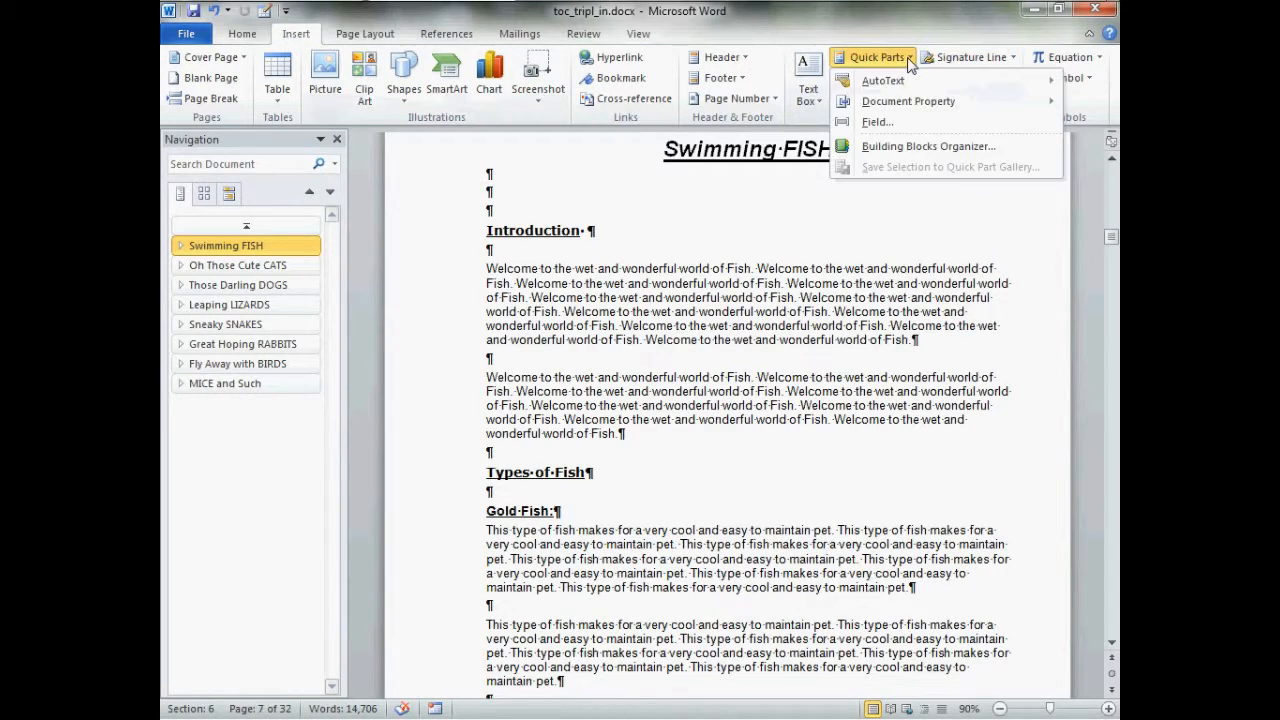
{"action": "left_click", "coordinate": [890, 121]}
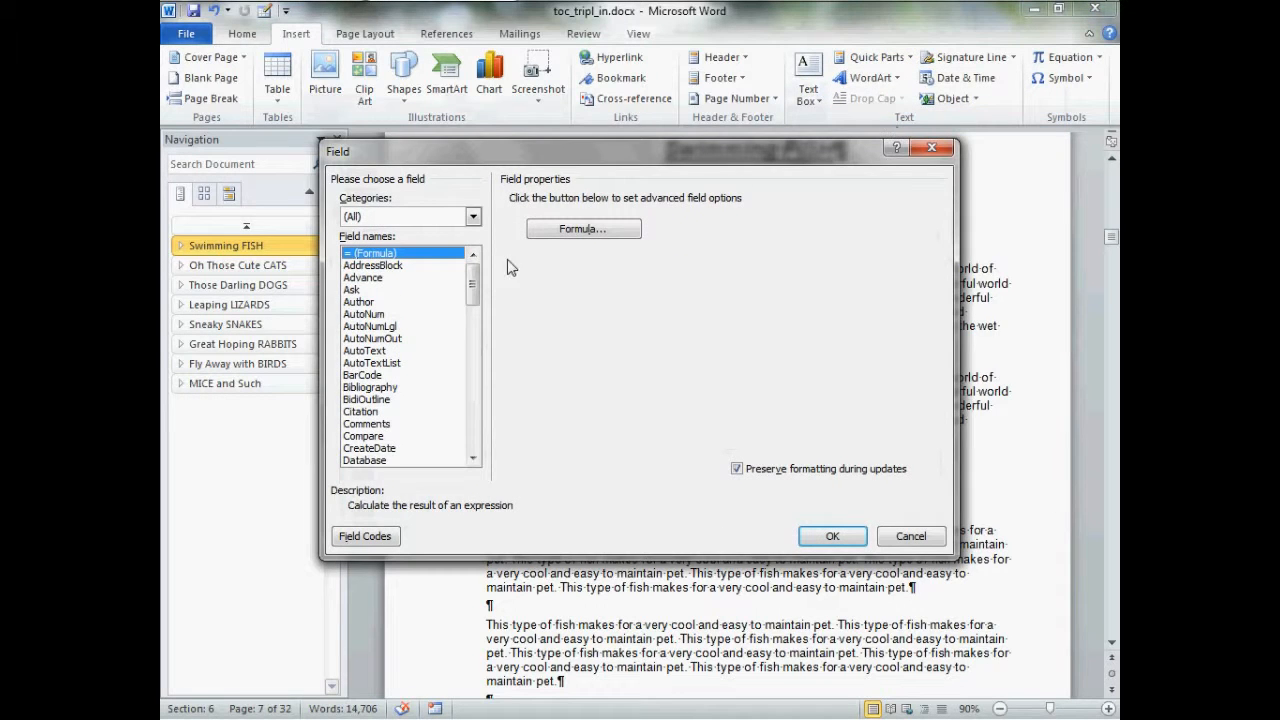
{"action": "left_click_drag", "start_coordinate": [472, 284], "coordinate": [478, 440]}
{"action": "left_click", "coordinate": [355, 413]}
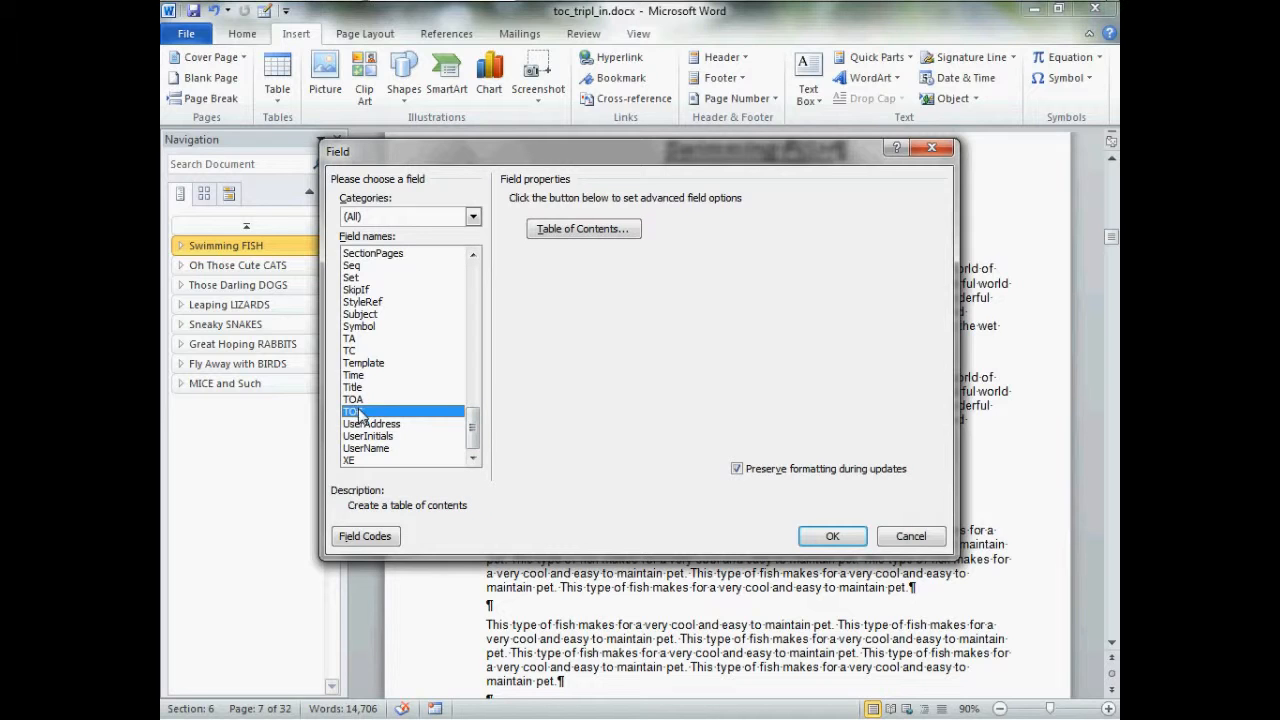
{"action": "left_click", "coordinate": [370, 537]}
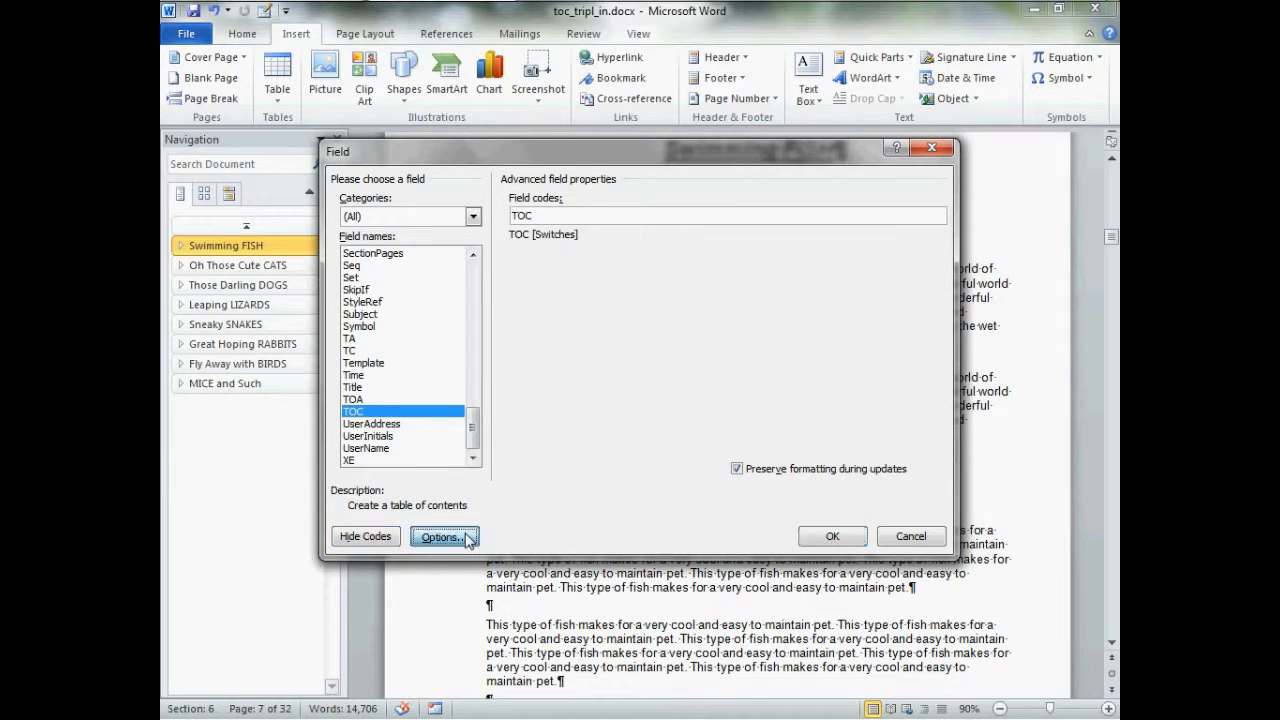
{"action": "left_click", "coordinate": [468, 540]}
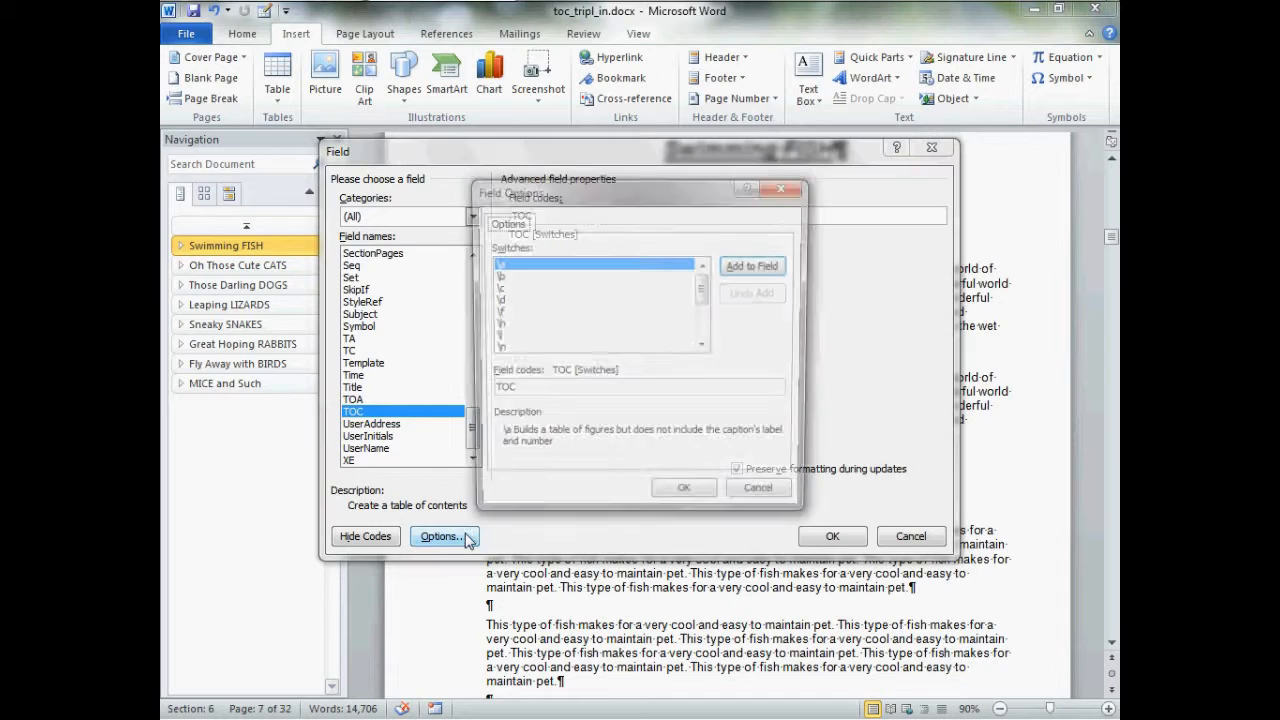
{"action": "left_click", "coordinate": [503, 276]}
{"action": "left_click", "coordinate": [756, 268]}
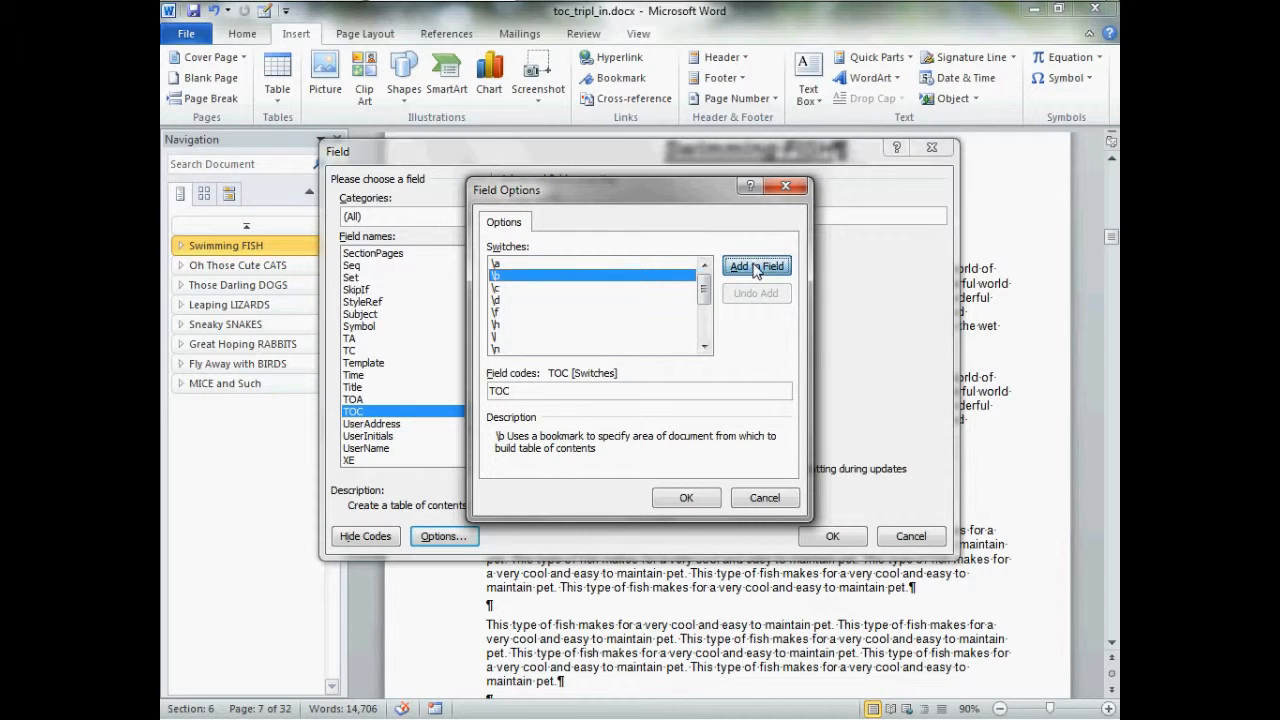
{"action": "left_click", "coordinate": [559, 399]}
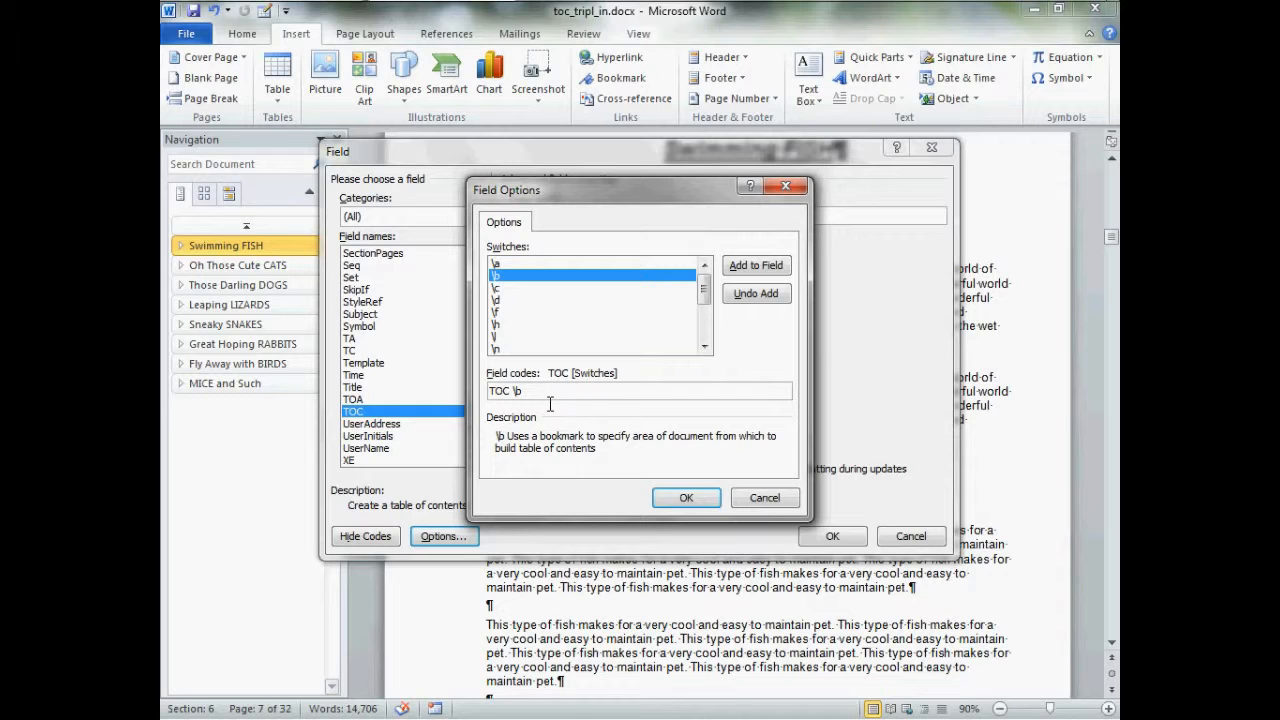
{"action": "type", "text": "fish"}
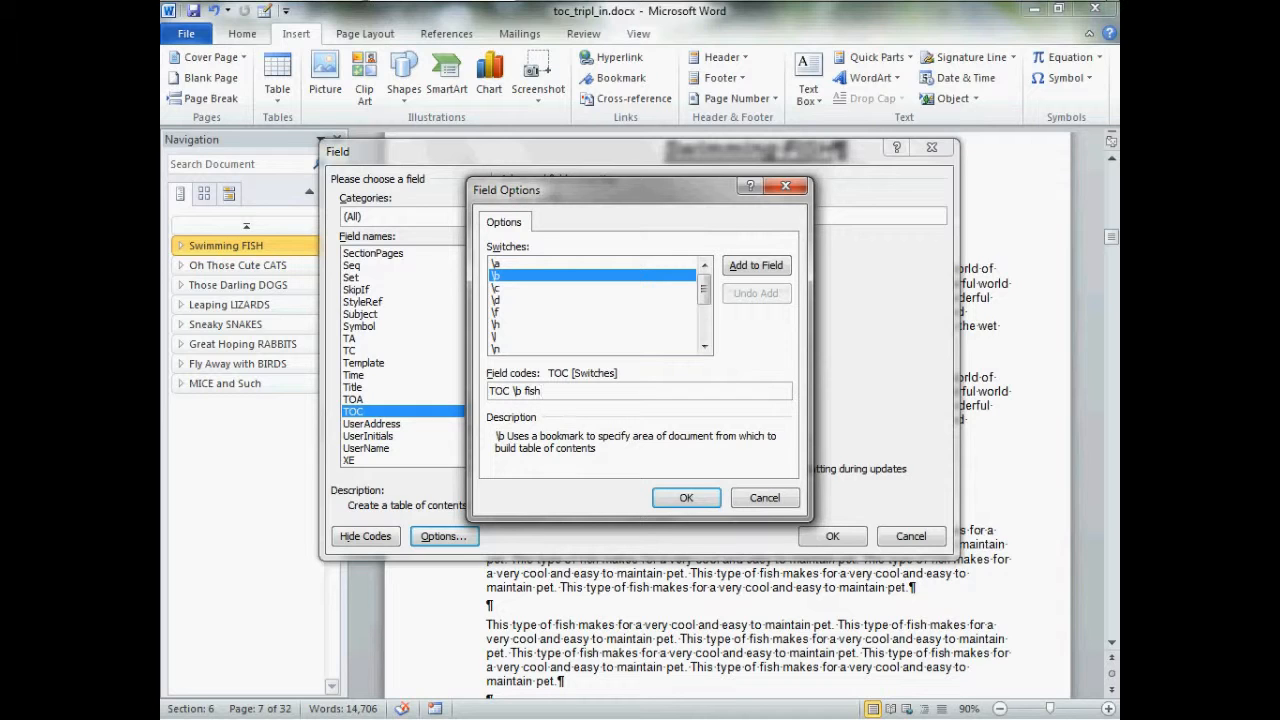
{"action": "left_click", "coordinate": [686, 497]}
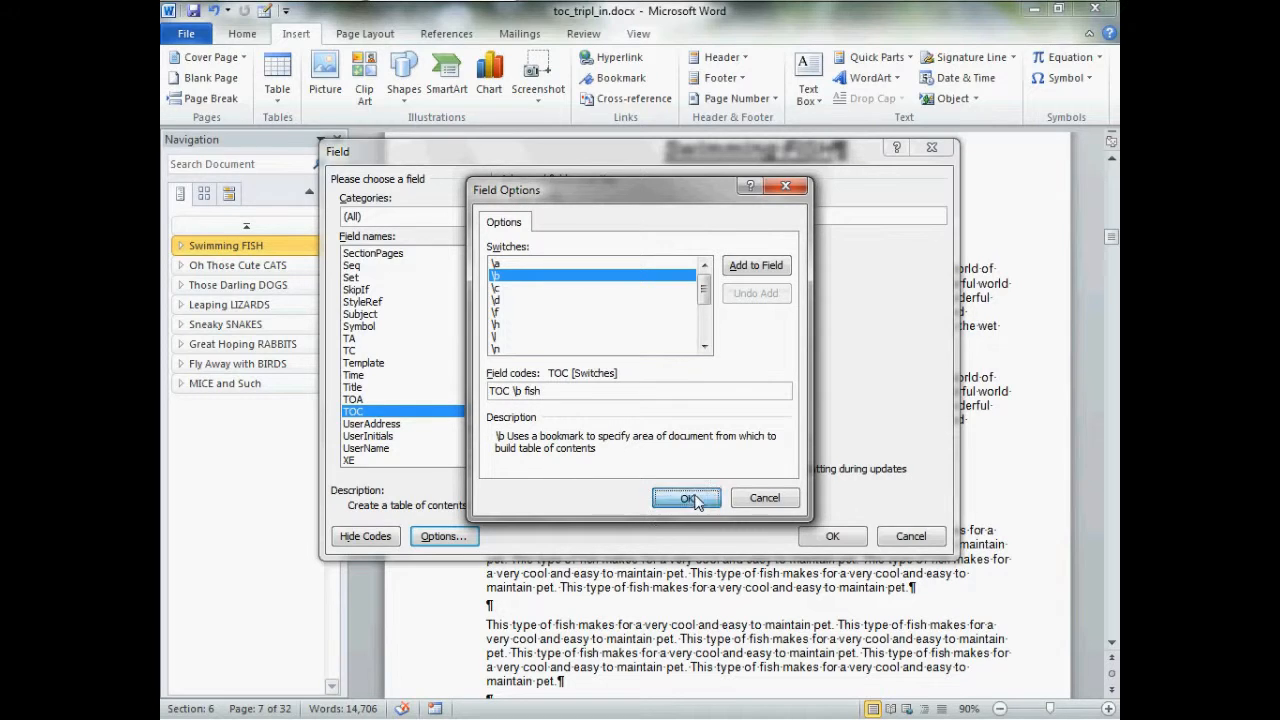
{"action": "left_click", "coordinate": [832, 536]}
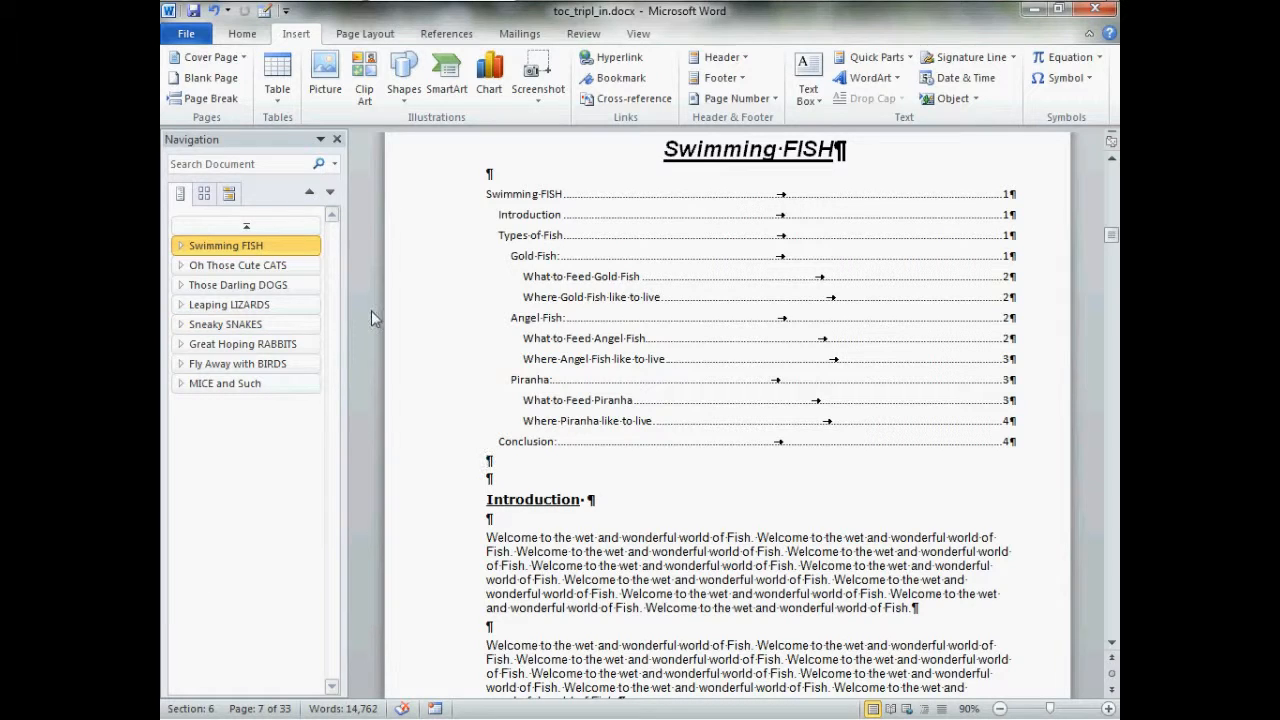
Select and copy the whole Swimming FISH chapter table of contents
{"action": "left_click", "coordinate": [500, 200]}
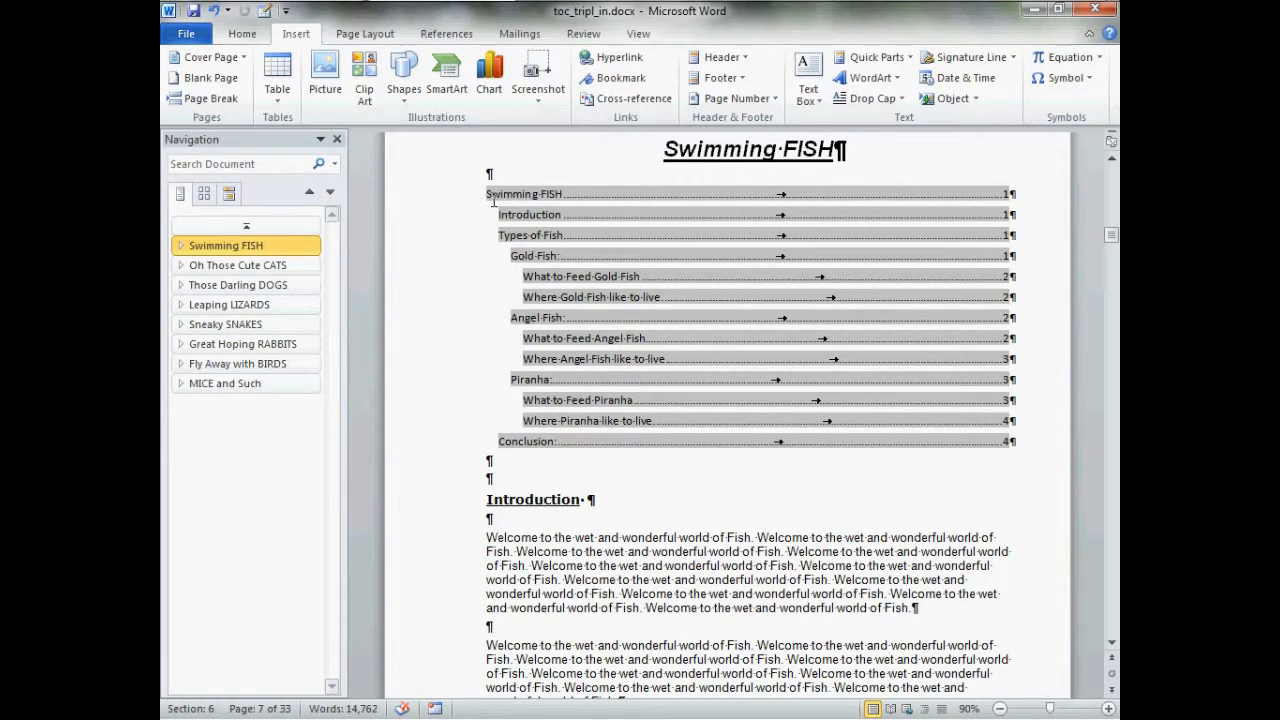
{"action": "left_click_drag", "start_coordinate": [487, 200], "coordinate": [1034, 451]}
{"action": "right_click", "coordinate": [639, 297]}
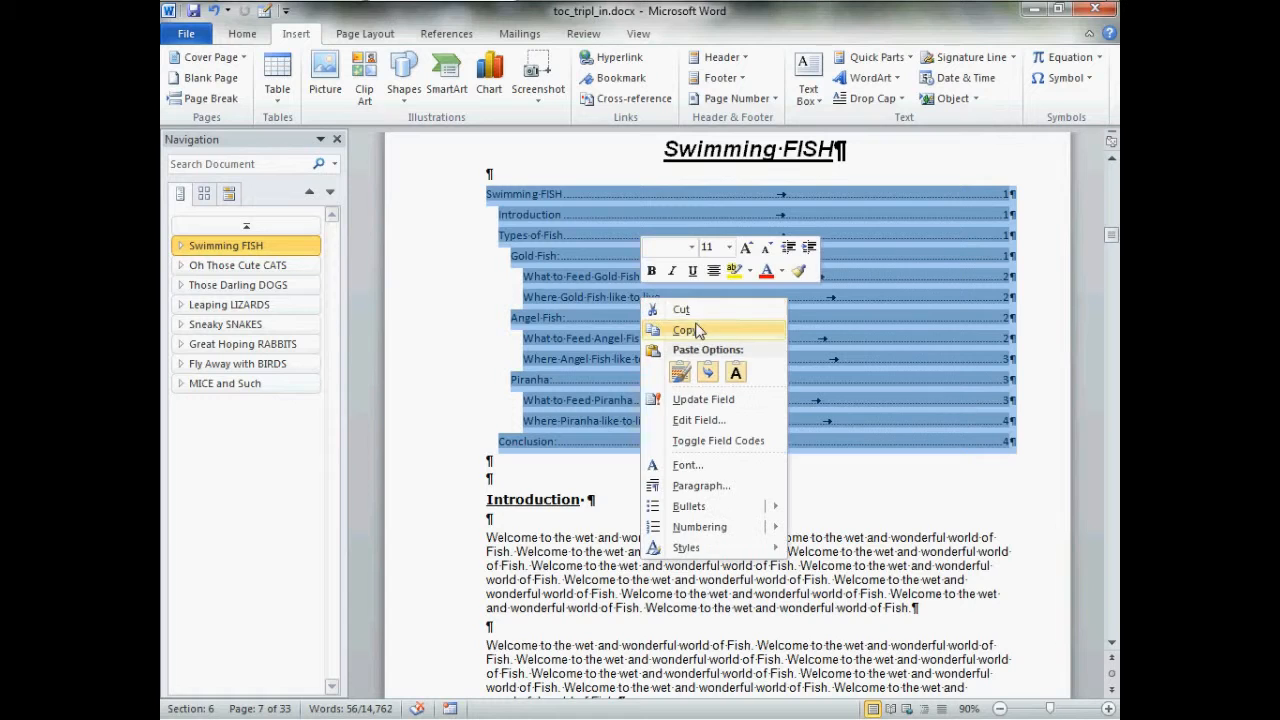
{"action": "left_click", "coordinate": [705, 326]}
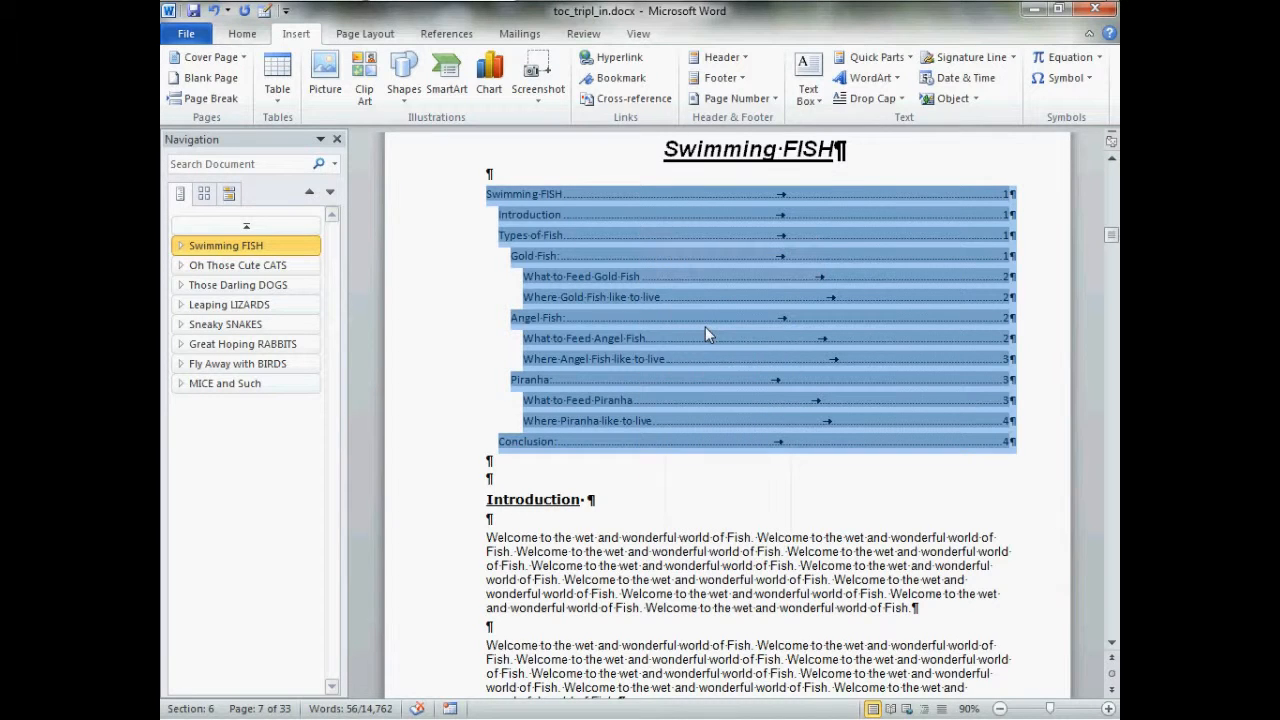
Paste the copied table of contents below the "Oh Those Cute CATS" heading
{"action": "left_click", "coordinate": [285, 268]}
{"action": "left_click", "coordinate": [477, 194]}
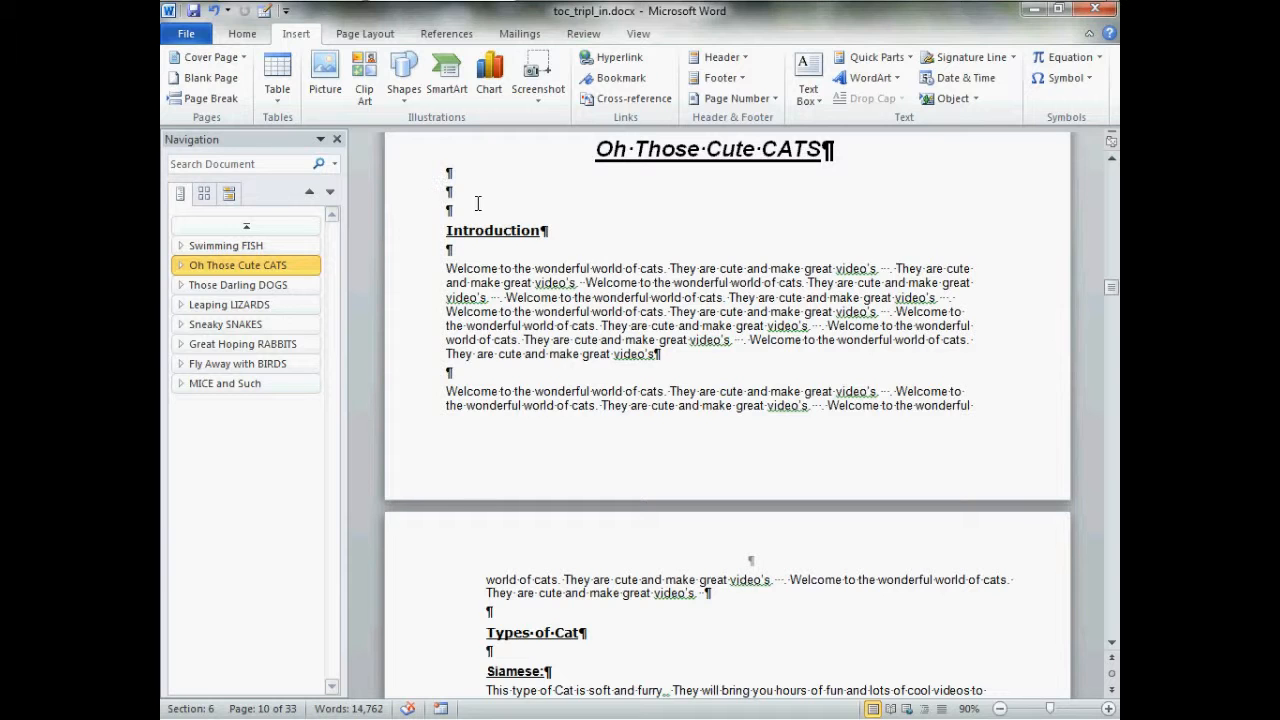
{"action": "key", "text": "ctrl+v"}
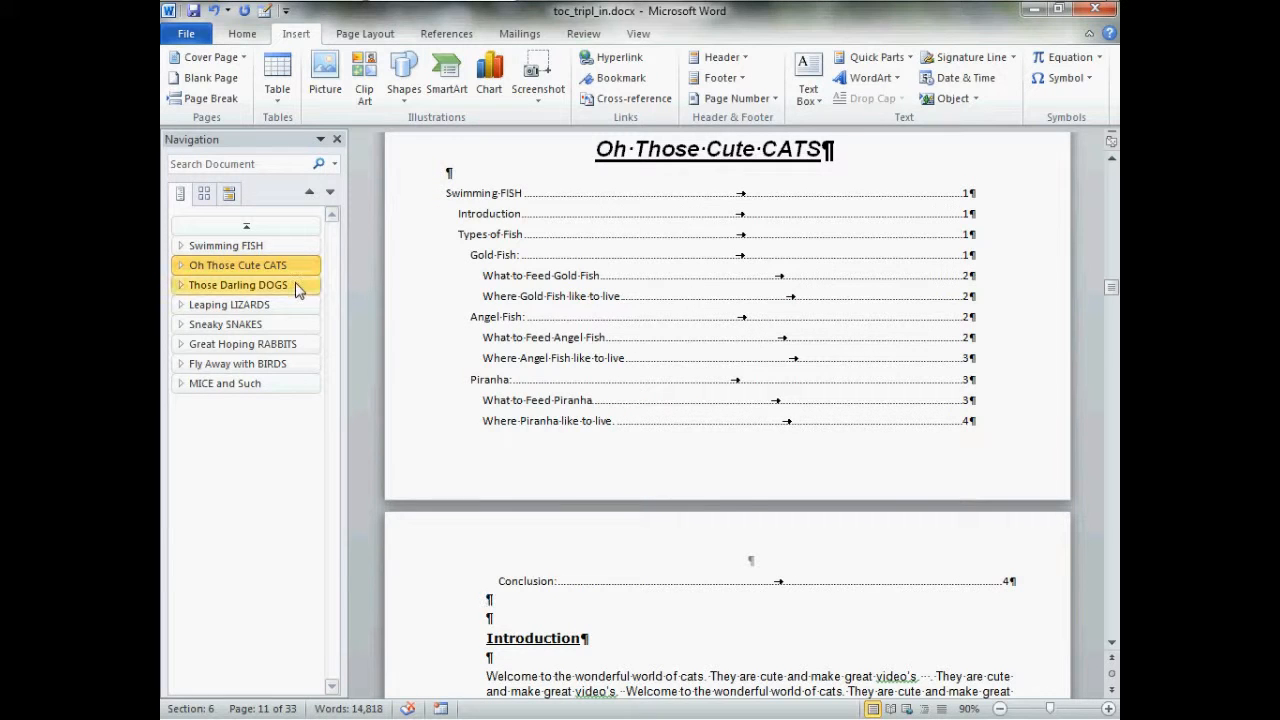
Paste the copied table of contents below the "Those Darling DOGS" heading
{"action": "left_click", "coordinate": [305, 285]}
{"action": "left_click", "coordinate": [484, 205]}
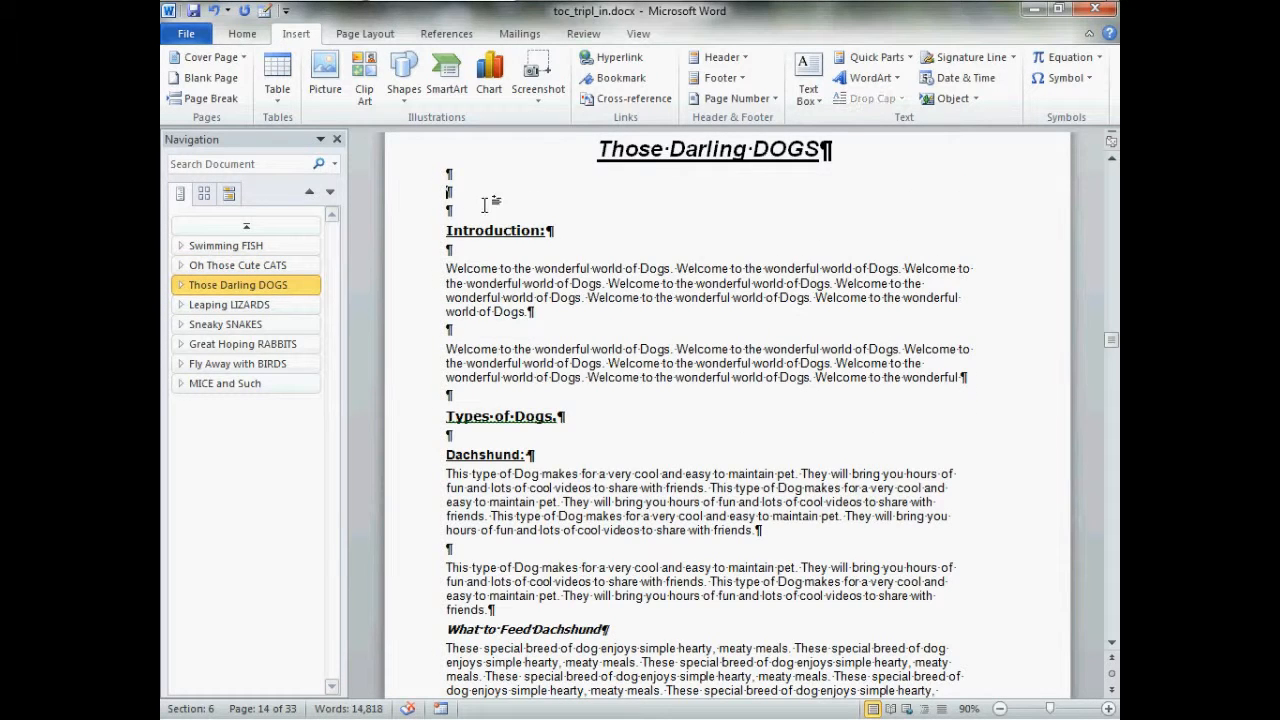
{"action": "key", "text": "ctrl+v"}
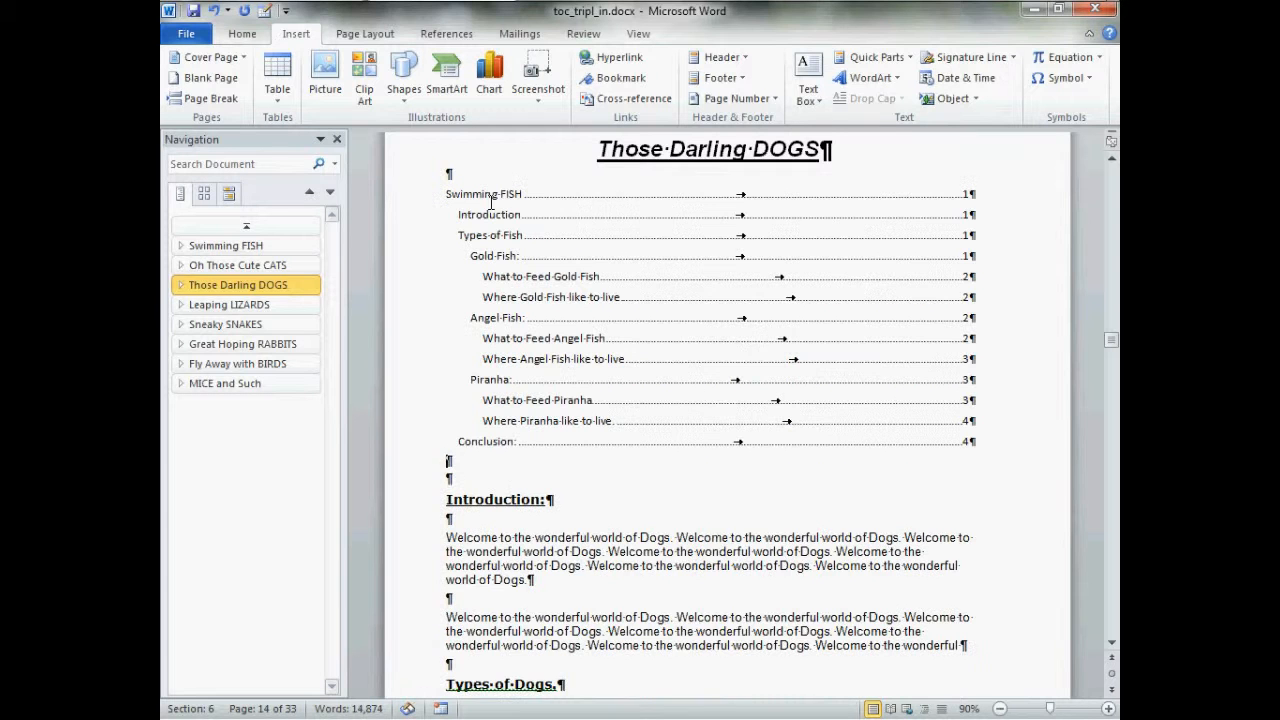
Edit the DOGS chapter's table of contents field code, changing the bookmark switch to \b dogs
{"action": "left_click", "coordinate": [280, 310]}
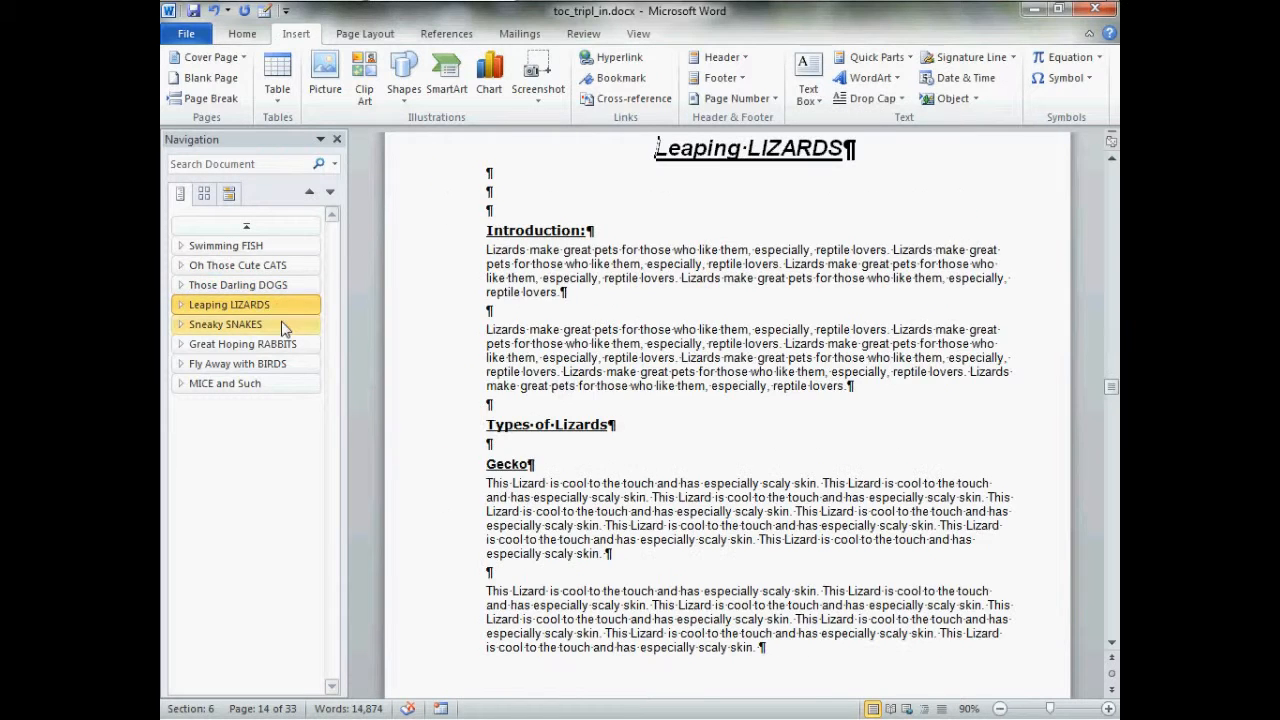
{"action": "left_click", "coordinate": [288, 326]}
{"action": "left_click", "coordinate": [296, 287]}
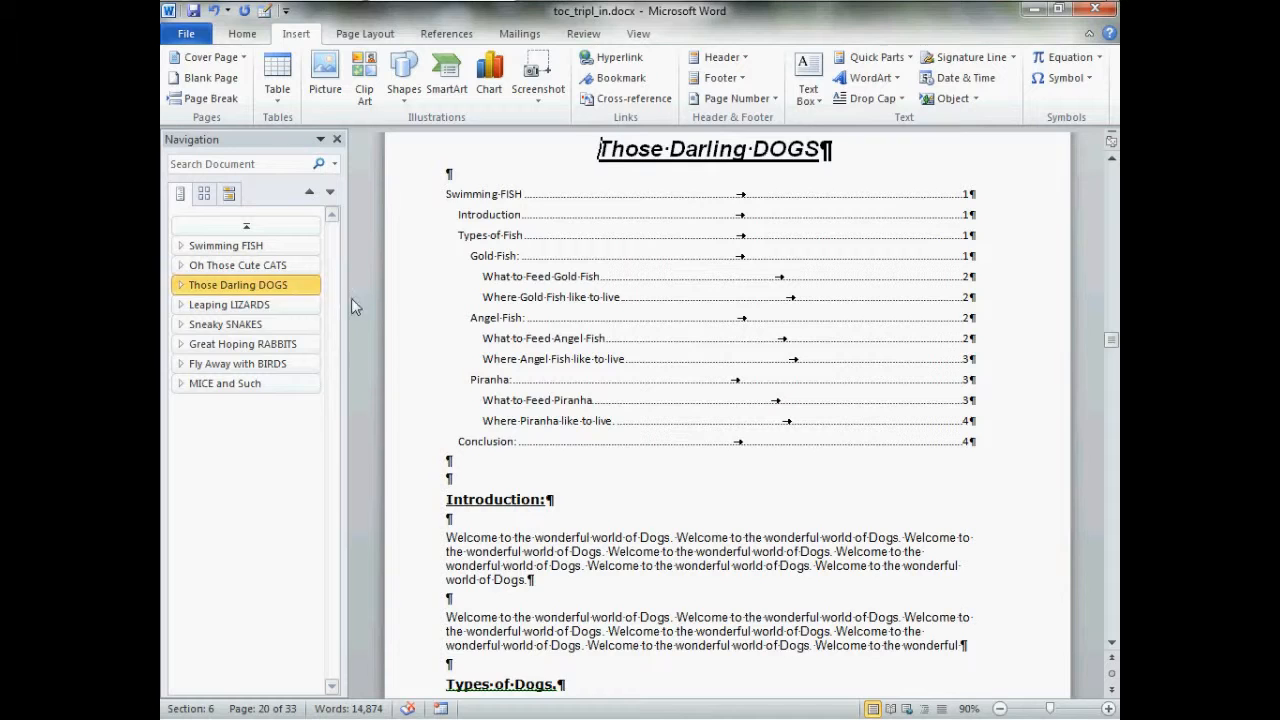
{"action": "left_click", "coordinate": [669, 302]}
{"action": "right_click", "coordinate": [669, 302]}
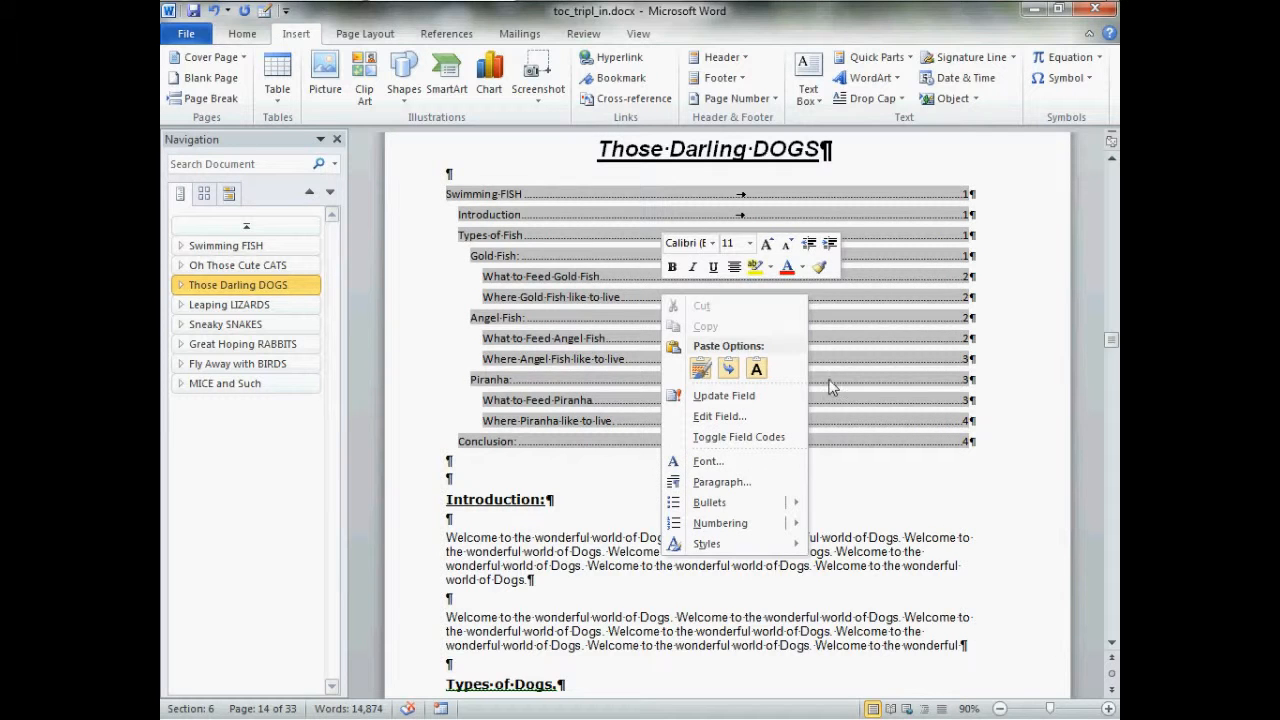
{"action": "left_click", "coordinate": [762, 420]}
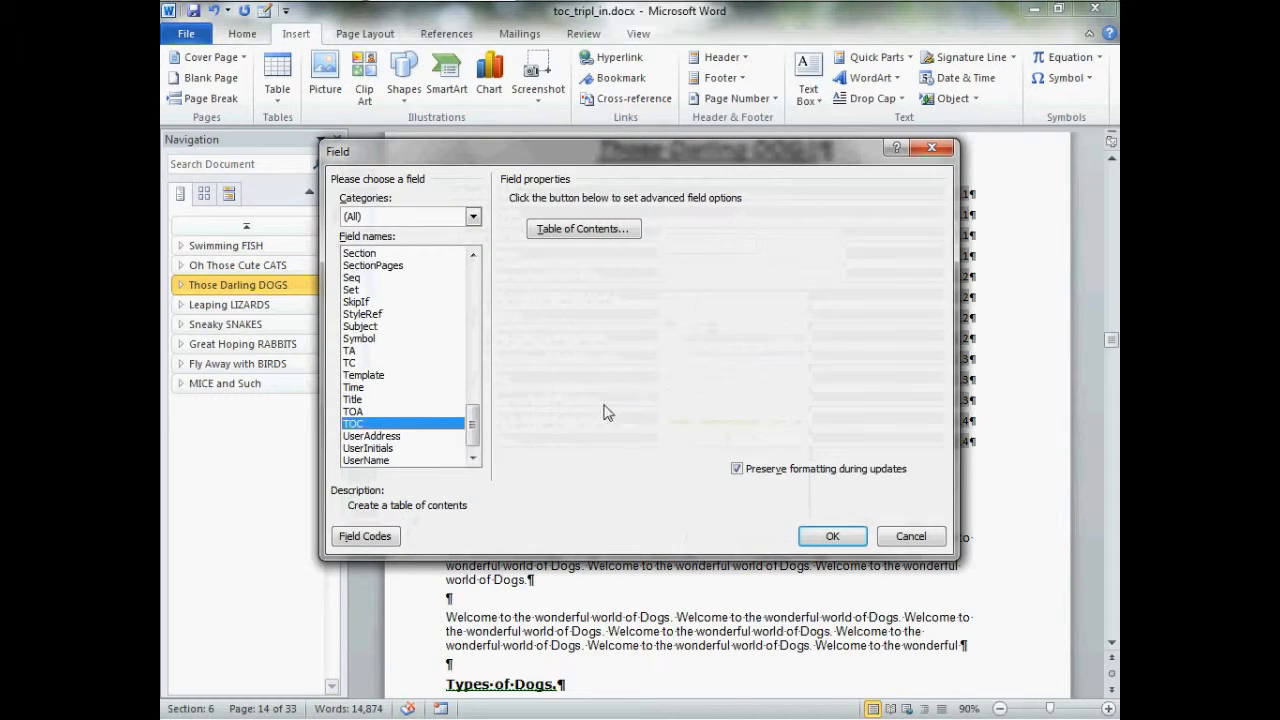
{"action": "left_click", "coordinate": [362, 537]}
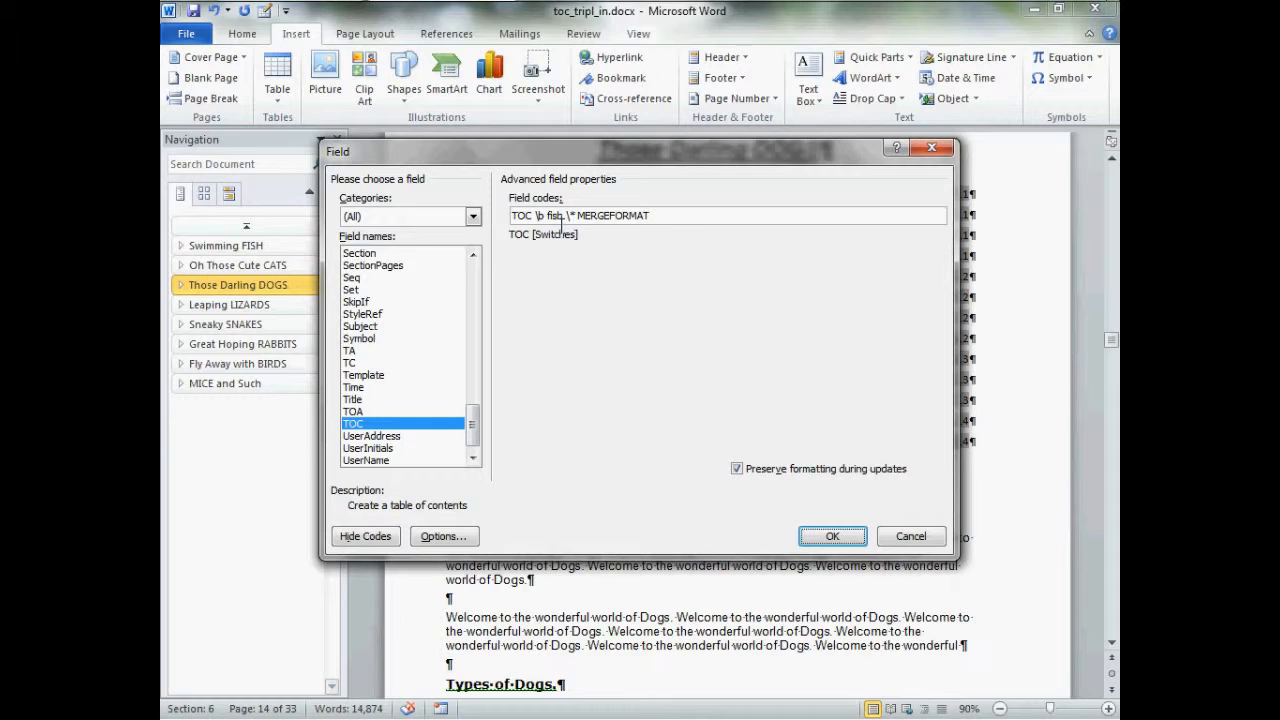
{"action": "double_click", "coordinate": [555, 216]}
{"action": "type", "text": "dogs"}
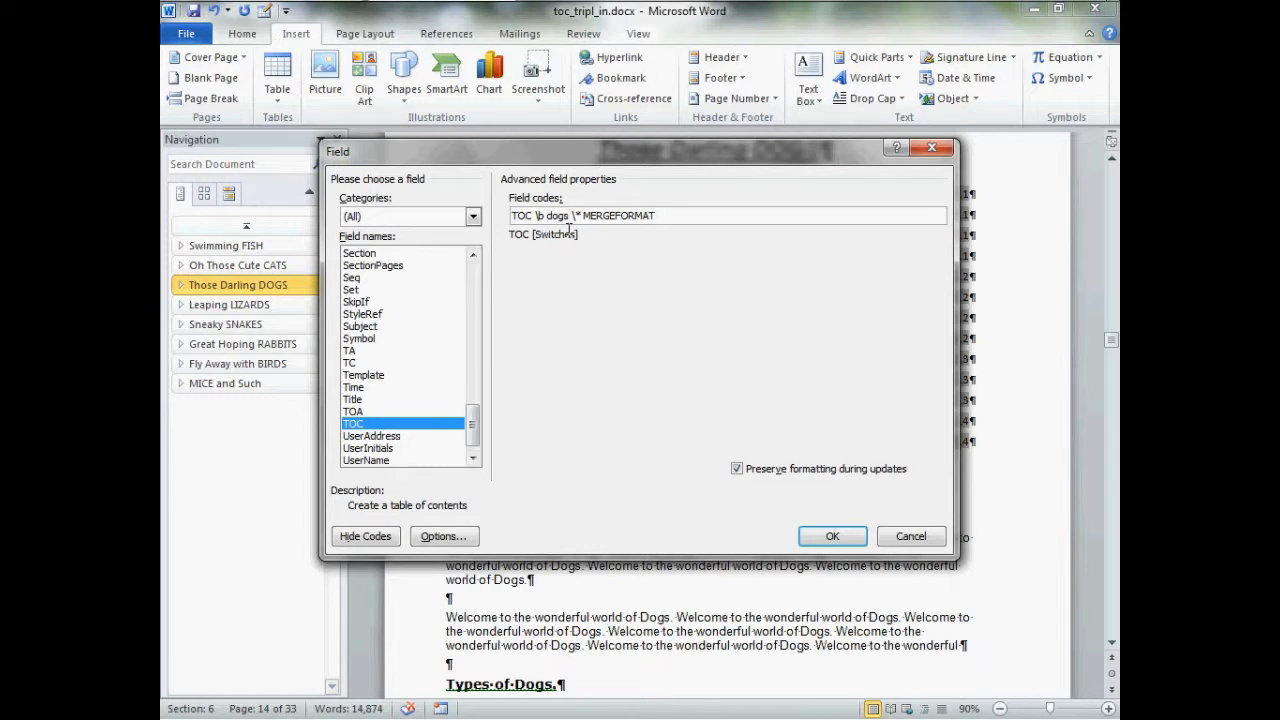
{"action": "left_click", "coordinate": [850, 540]}
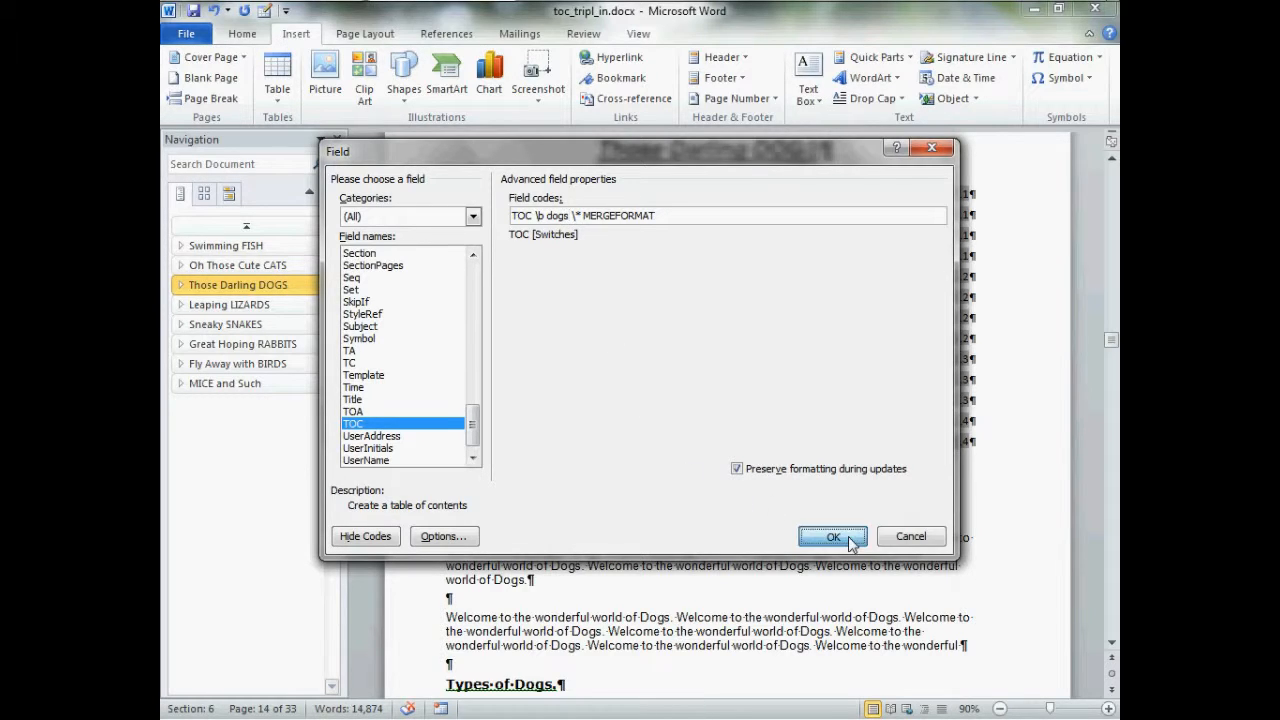
Edit the CATS chapter's table of contents field code, changing the bookmark switch to \b cats
{"action": "left_click", "coordinate": [278, 266]}
{"action": "left_click", "coordinate": [617, 300]}
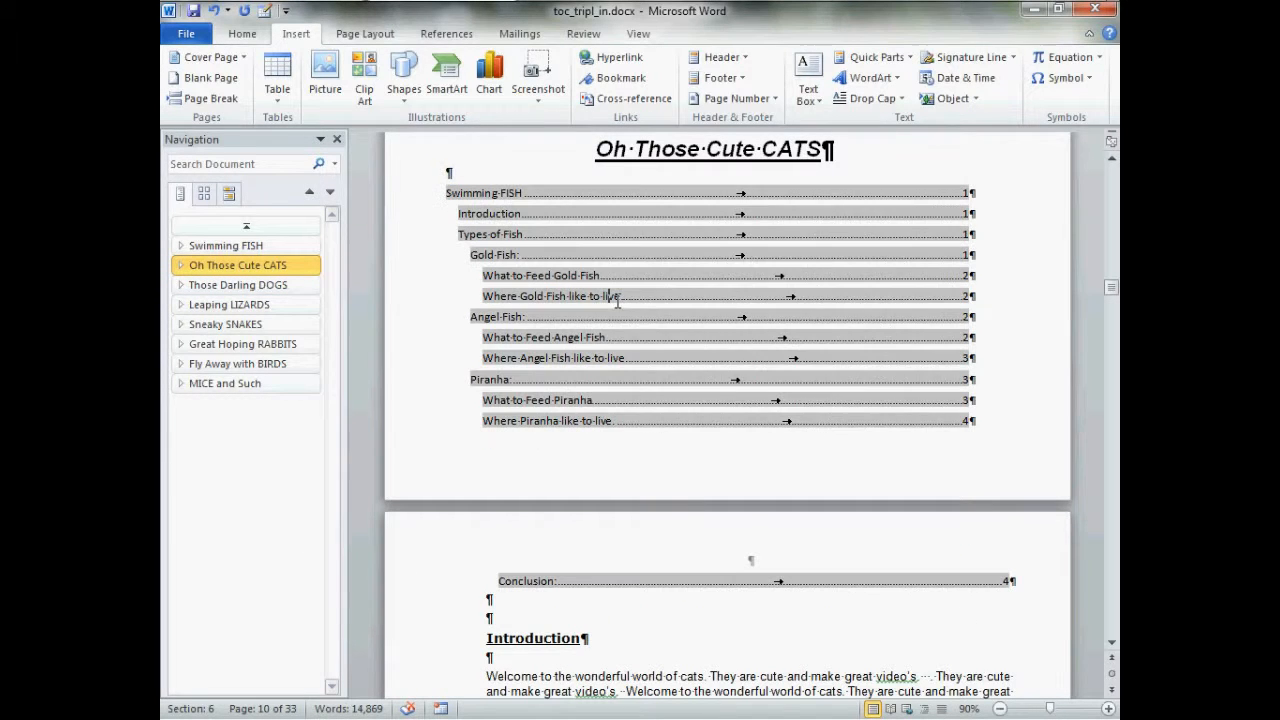
{"action": "right_click", "coordinate": [617, 300]}
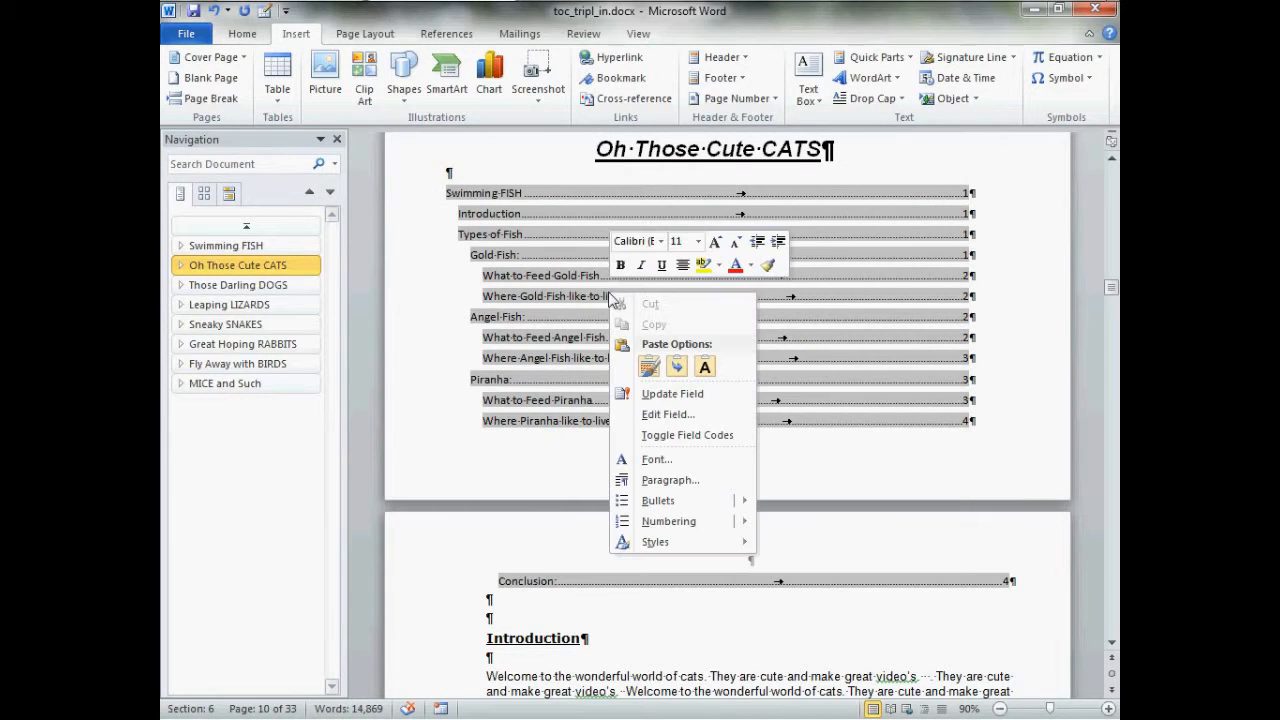
{"action": "left_click", "coordinate": [664, 414]}
{"action": "left_click", "coordinate": [366, 536]}
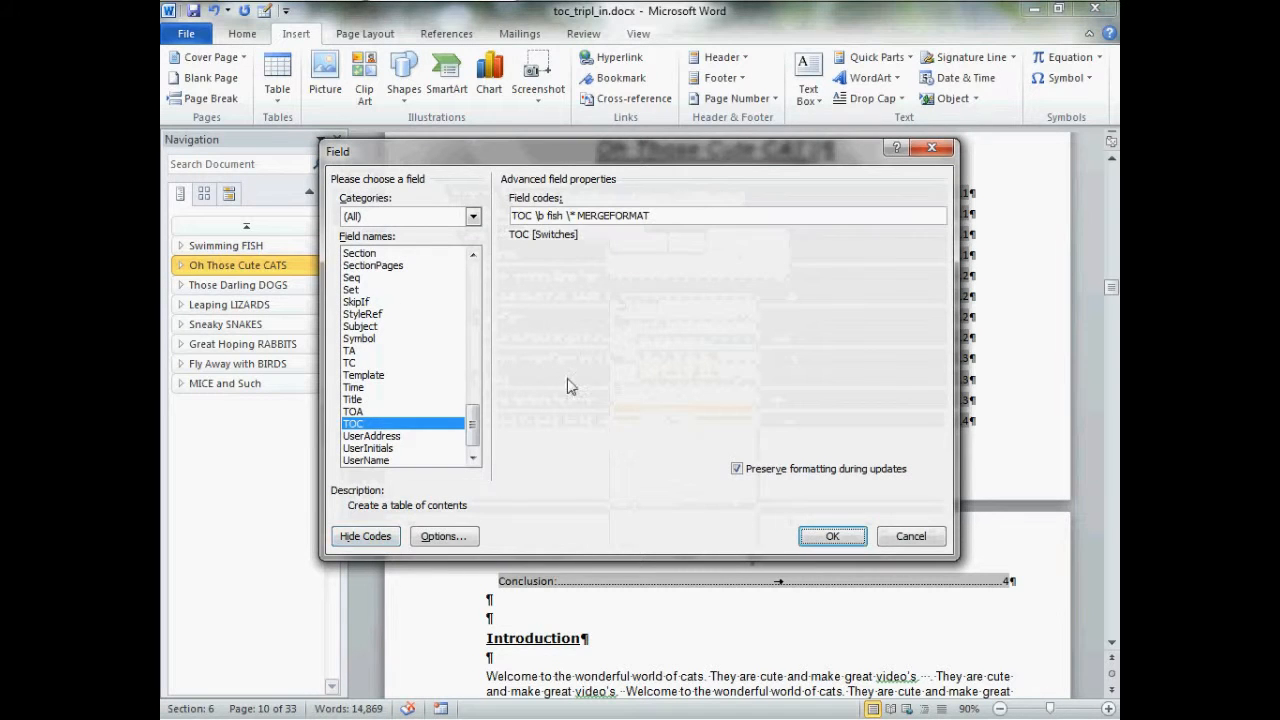
{"action": "double_click", "coordinate": [555, 216]}
{"action": "type", "text": "cats"}
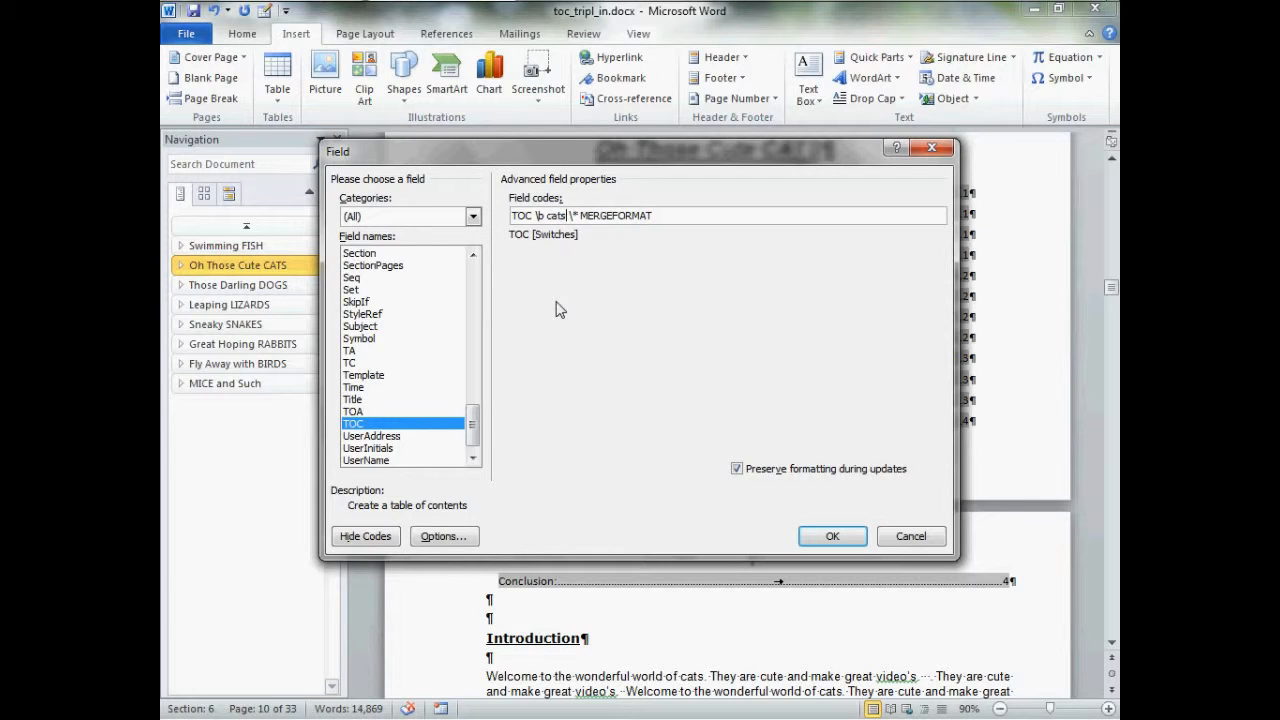
{"action": "left_click", "coordinate": [838, 537]}
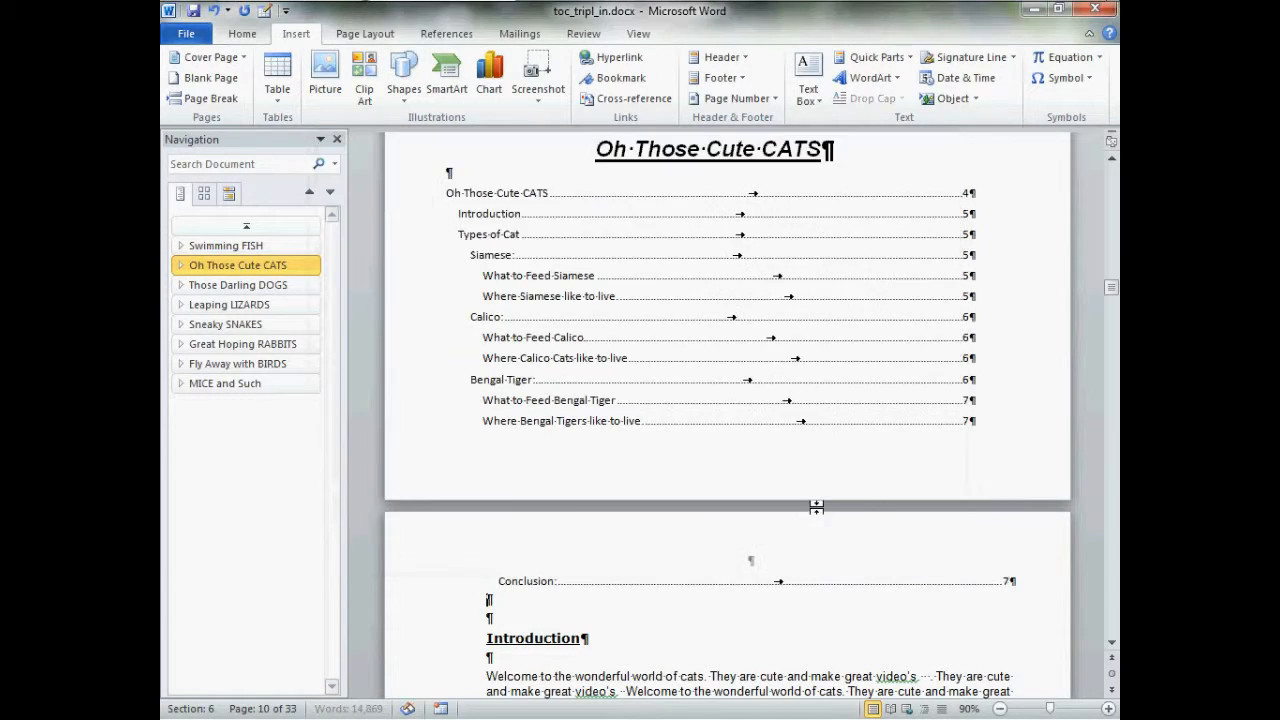
Update page numbers only in the DOGS chapter's table of contents
{"action": "left_click", "coordinate": [294, 244]}
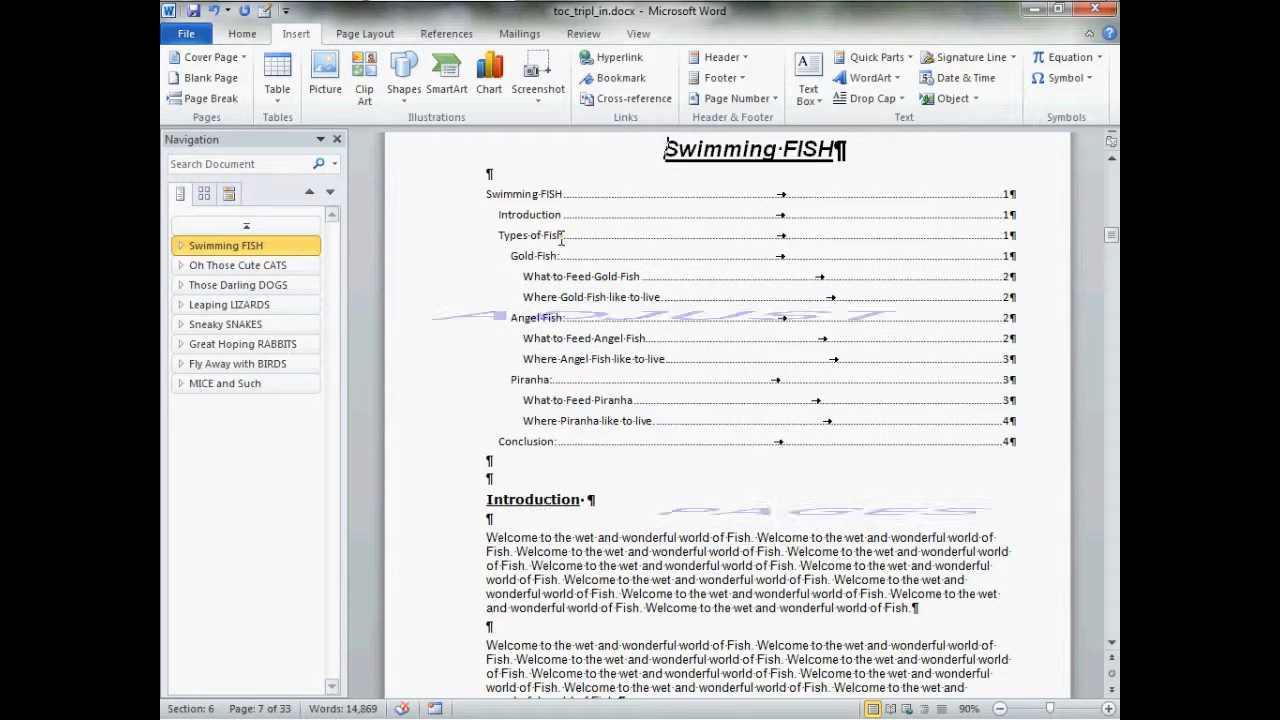
{"action": "left_click", "coordinate": [308, 268]}
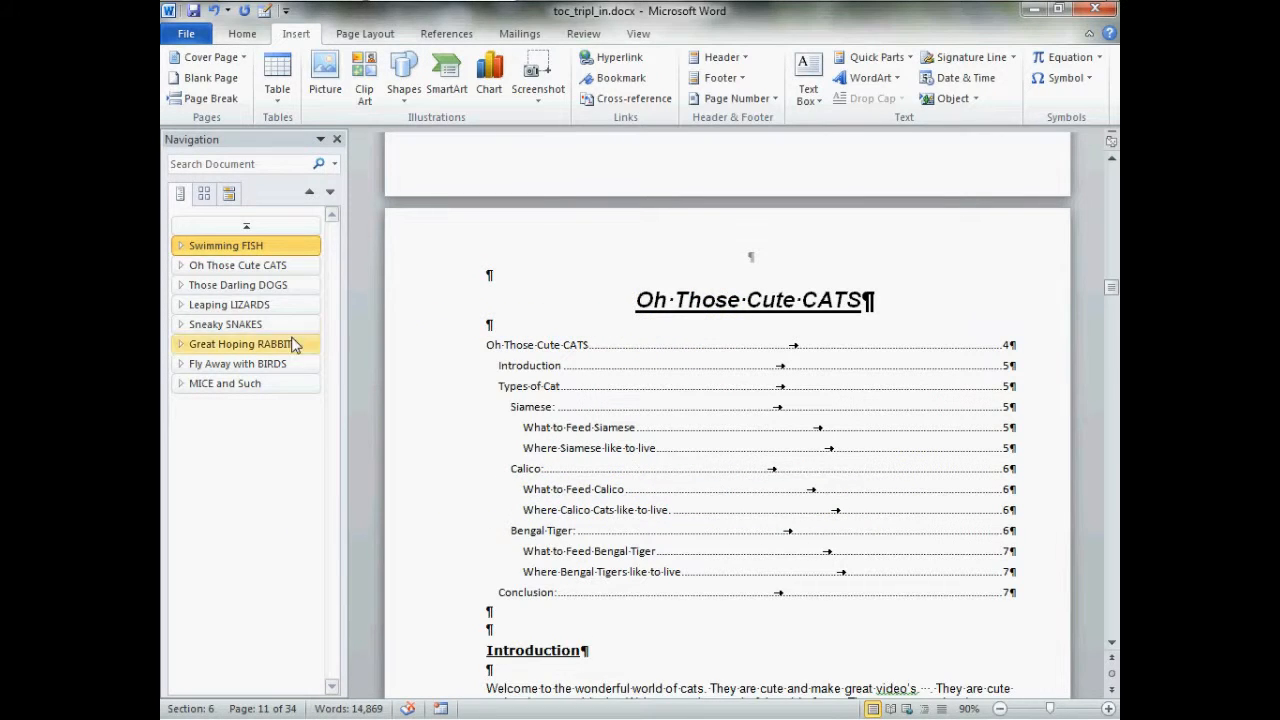
{"action": "left_click", "coordinate": [290, 288]}
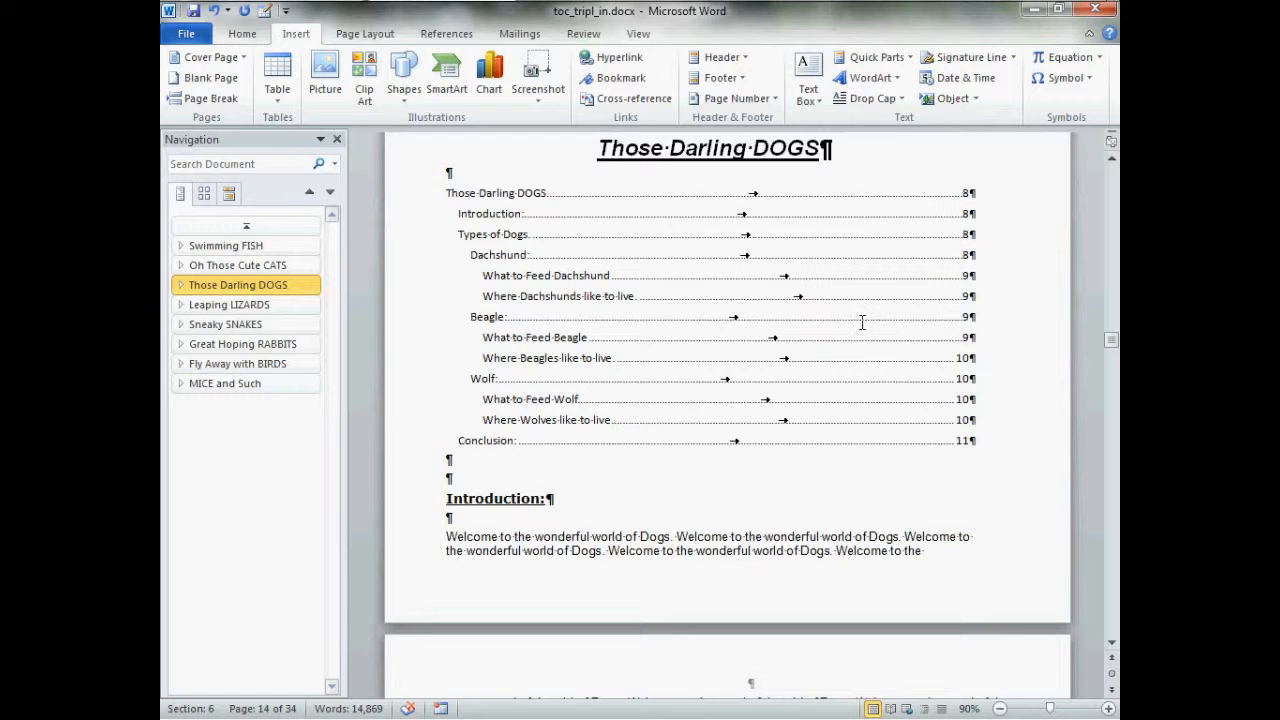
{"action": "left_click", "coordinate": [708, 336]}
{"action": "right_click", "coordinate": [708, 336]}
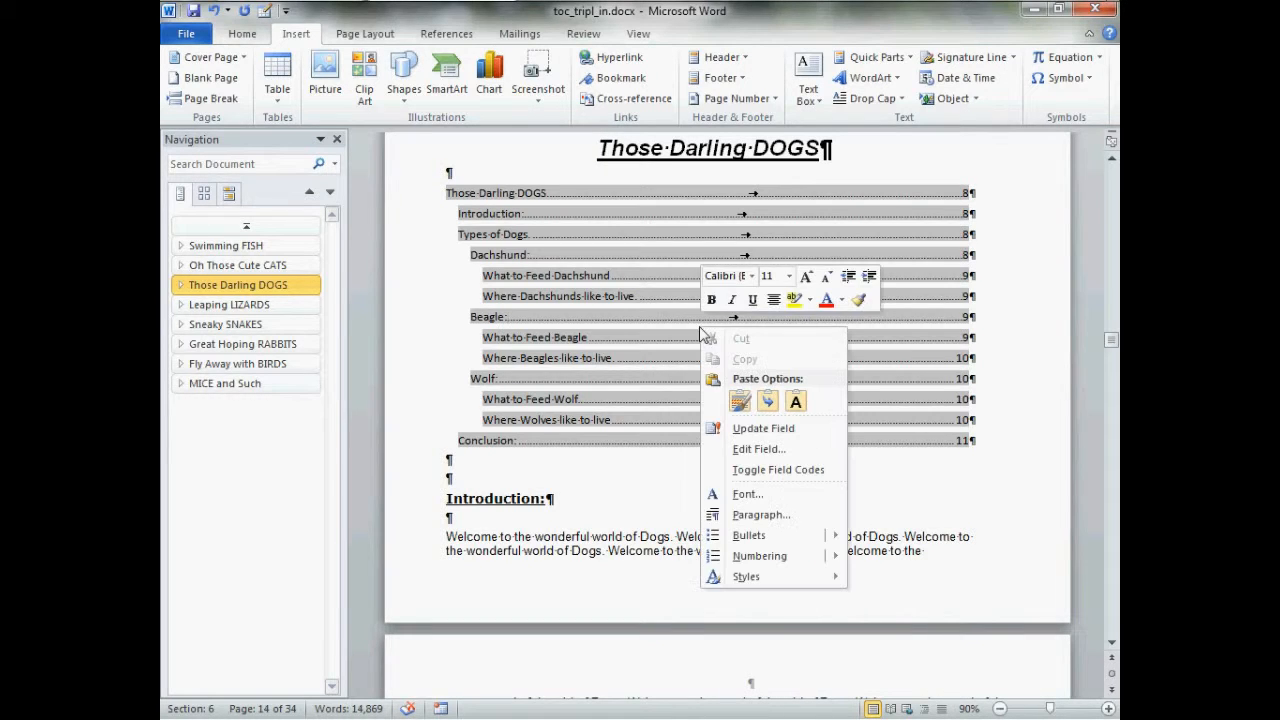
{"action": "left_click", "coordinate": [763, 431]}
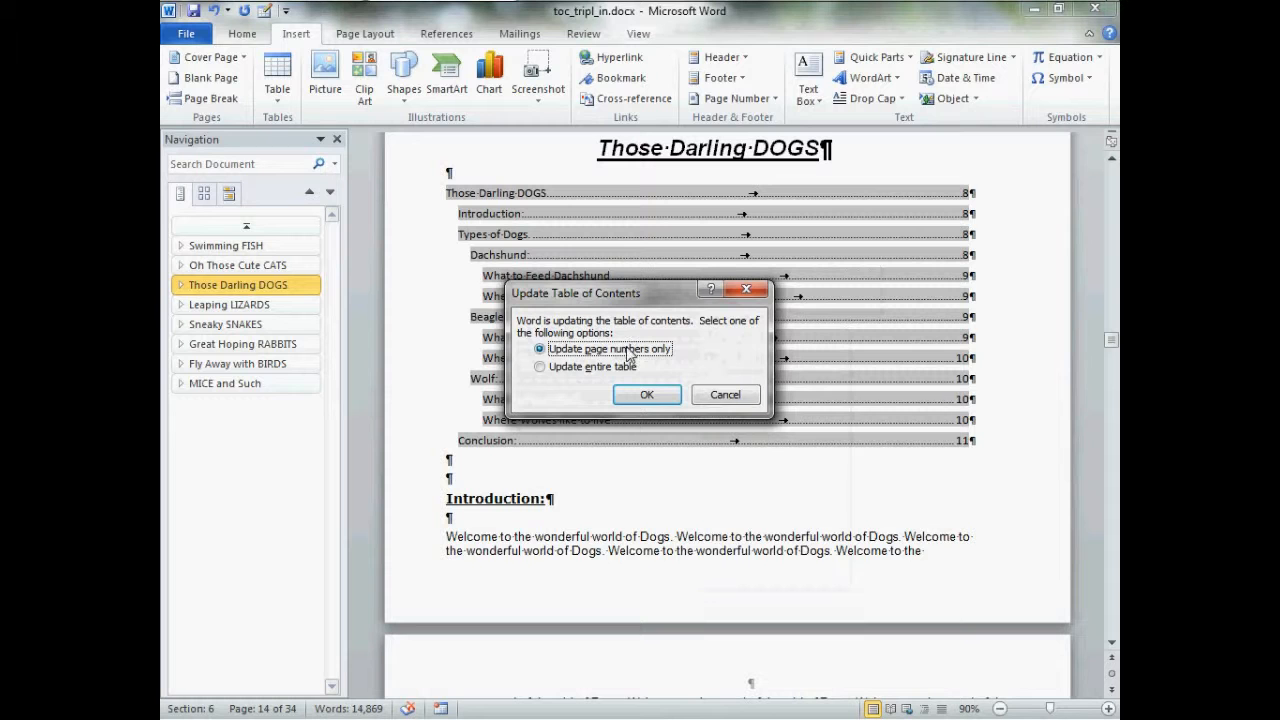
{"action": "left_click", "coordinate": [647, 395]}
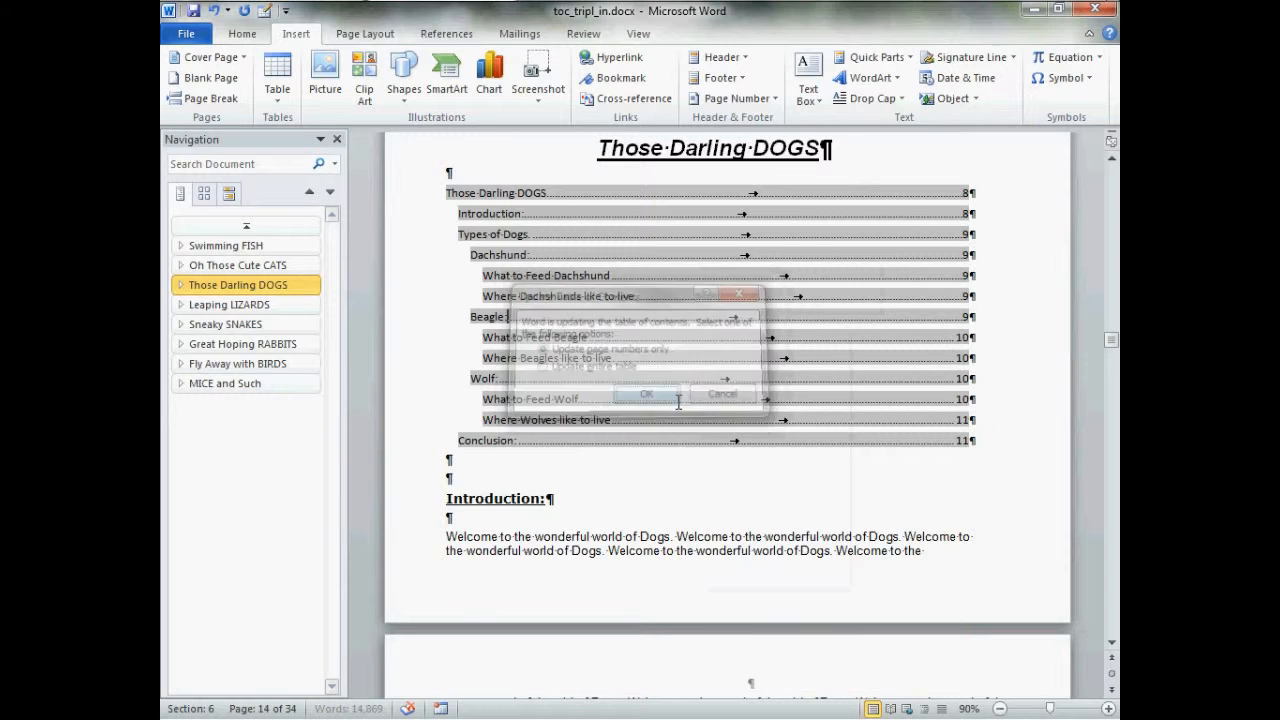
Update page numbers only in the CATS chapter's table of contents
{"action": "left_click", "coordinate": [238, 265]}
{"action": "left_click", "coordinate": [631, 323]}
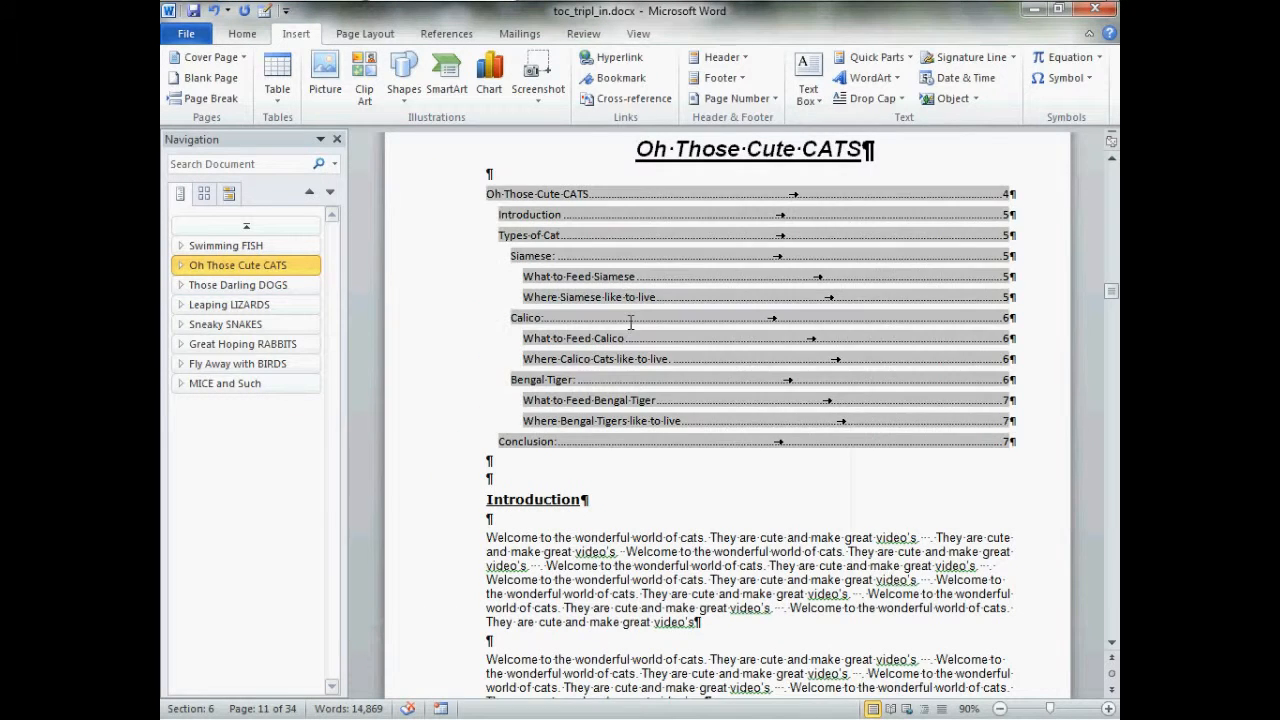
{"action": "right_click", "coordinate": [623, 315]}
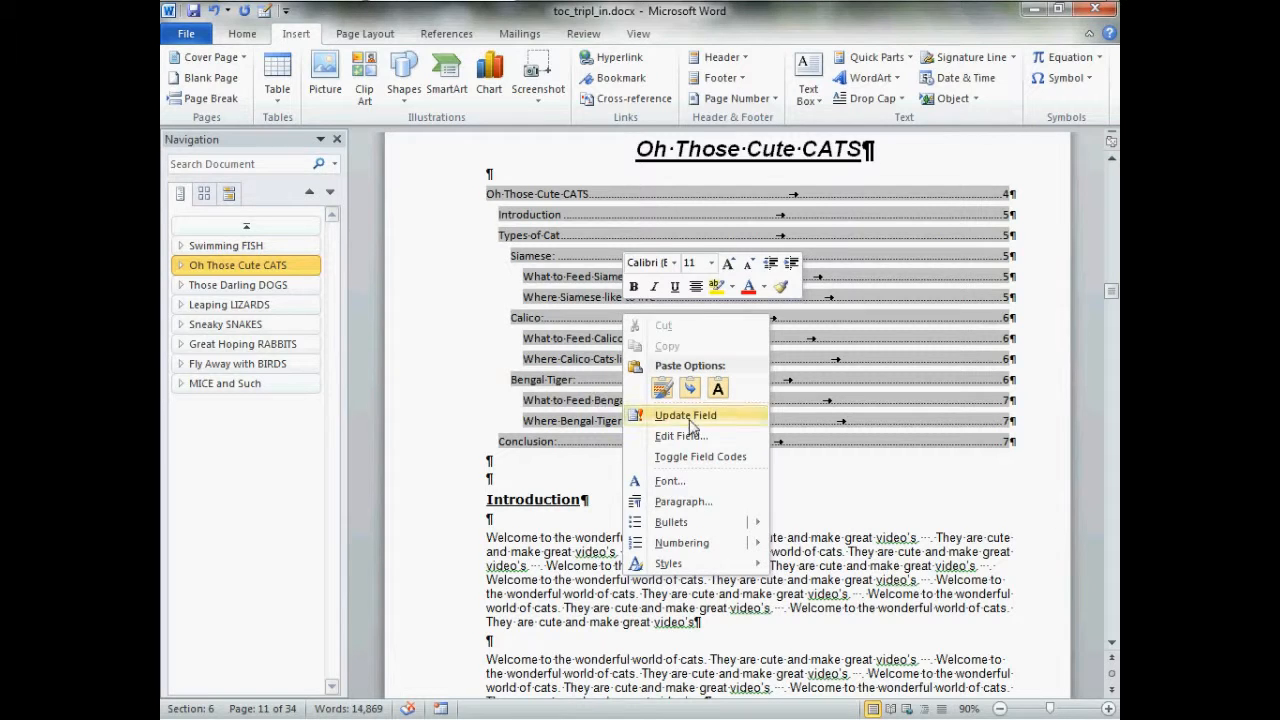
{"action": "left_click", "coordinate": [692, 418]}
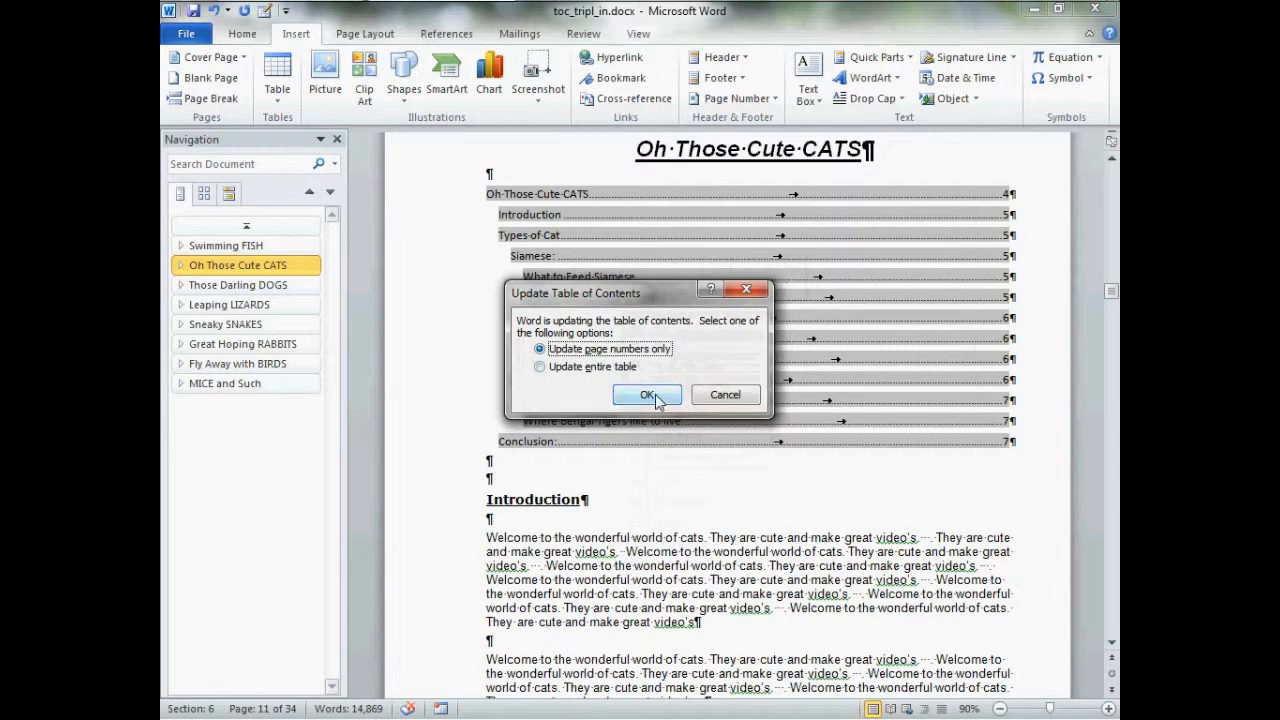
{"action": "left_click", "coordinate": [648, 396]}
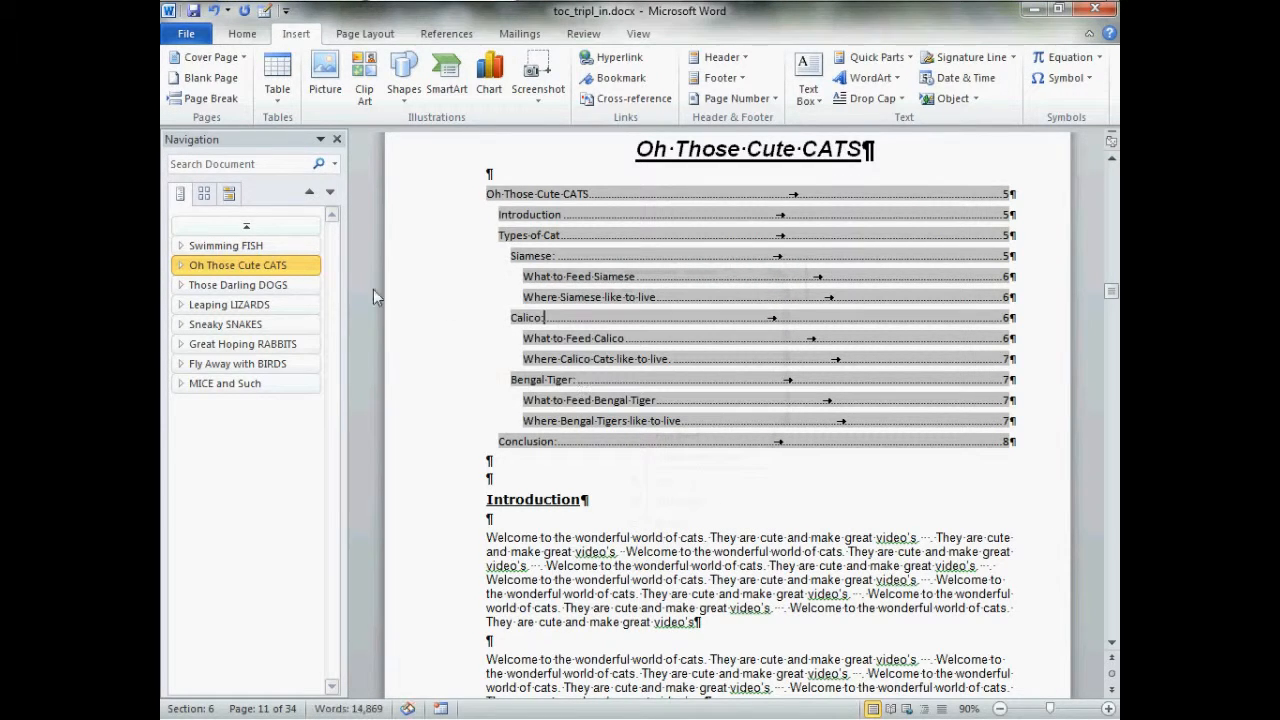
Update the brief table of contents at the start of the document
{"action": "left_click", "coordinate": [296, 228]}
{"action": "scroll", "coordinate": [685, 390], "scroll_direction": "down", "scroll_amount": 10}
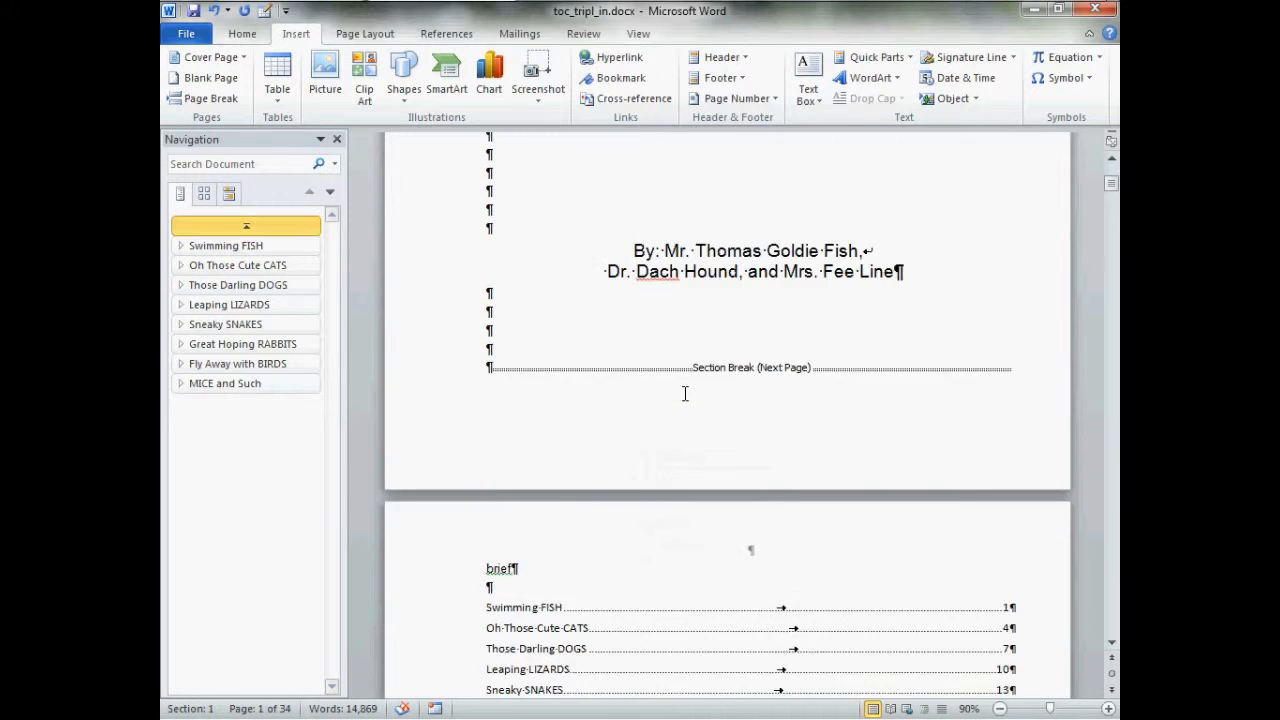
{"action": "left_click", "coordinate": [662, 357]}
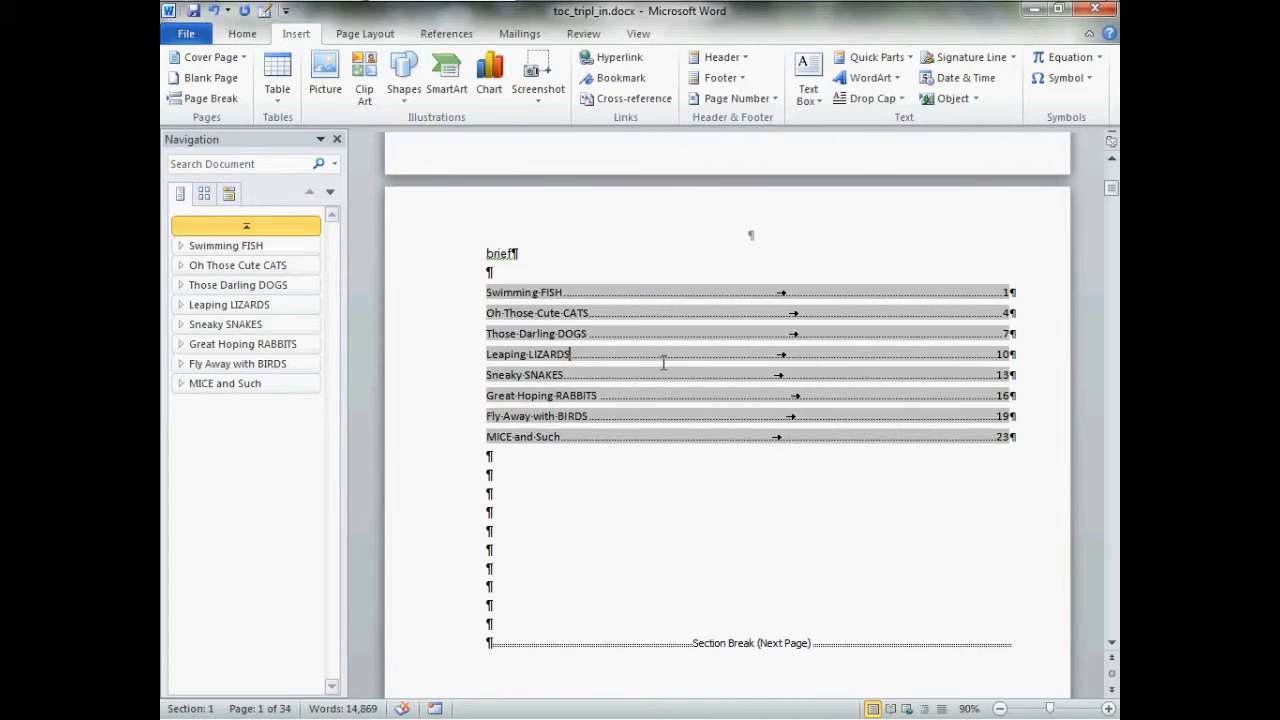
{"action": "right_click", "coordinate": [662, 362]}
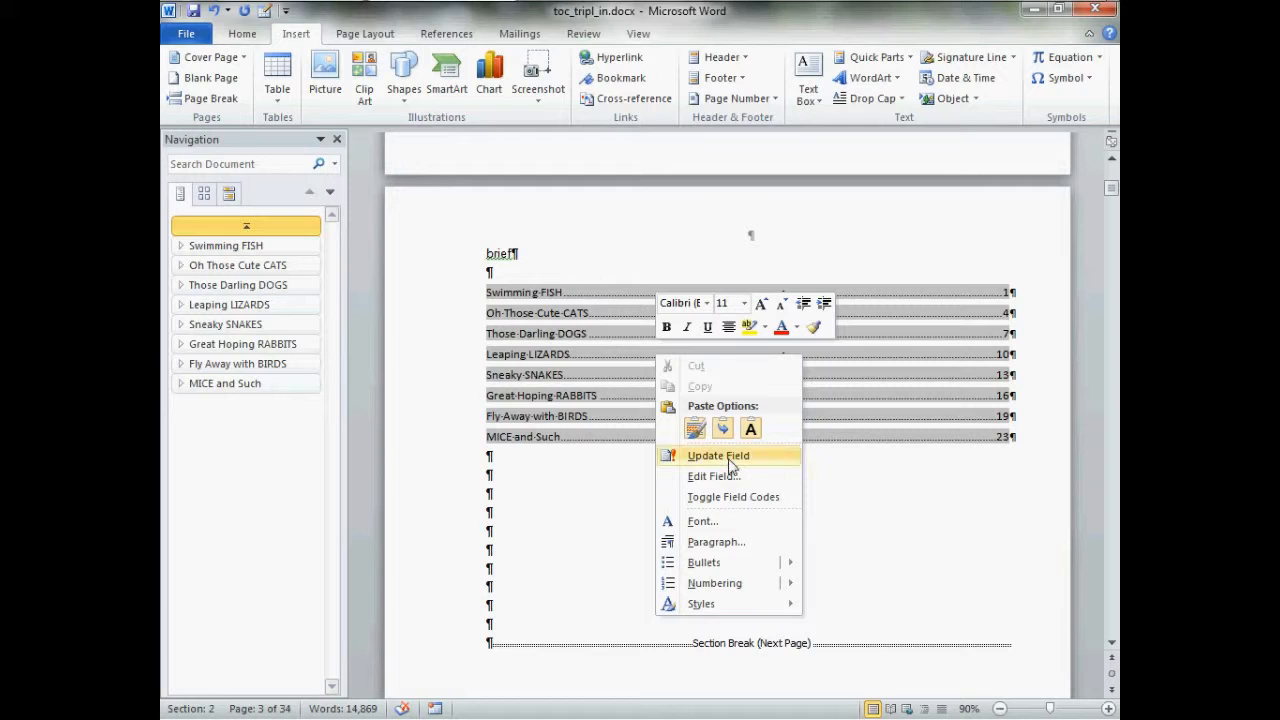
{"action": "left_click", "coordinate": [744, 458]}
{"action": "left_click", "coordinate": [665, 395]}
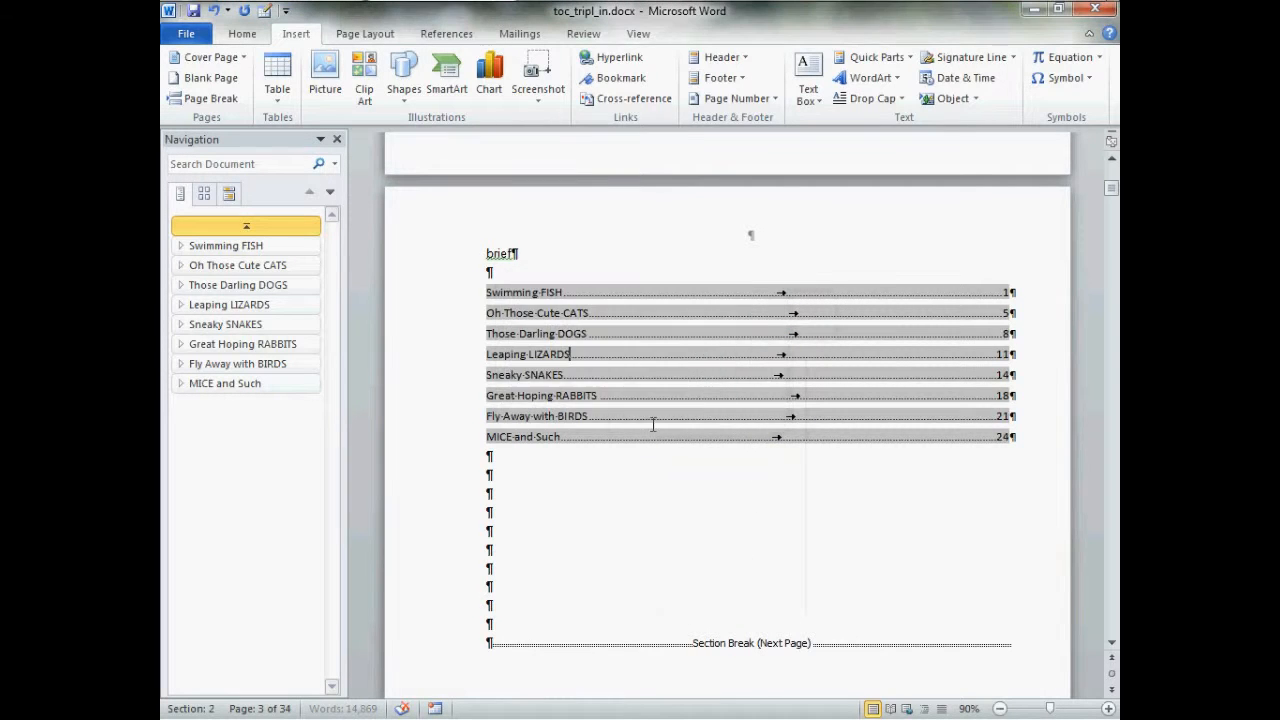
Update page numbers only in the detailed table of contents
{"action": "scroll", "coordinate": [600, 470], "scroll_direction": "down", "scroll_amount": 15}
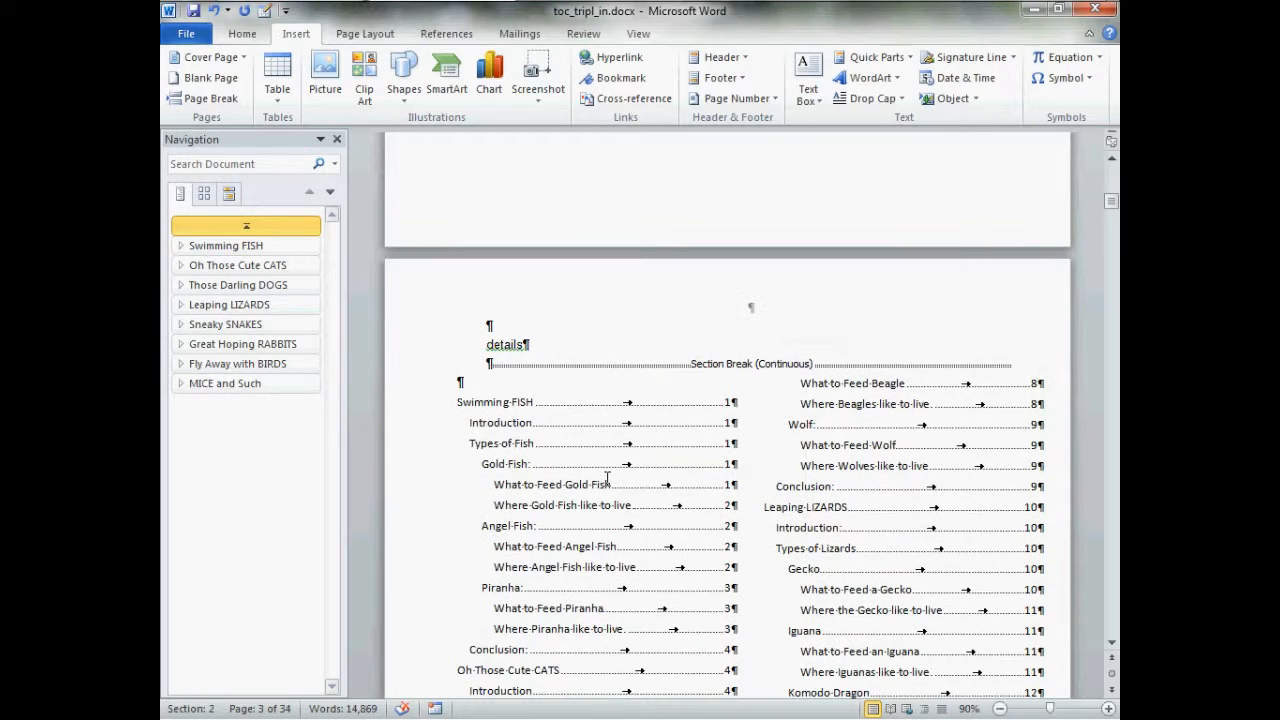
{"action": "left_click", "coordinate": [607, 477]}
{"action": "right_click", "coordinate": [607, 477]}
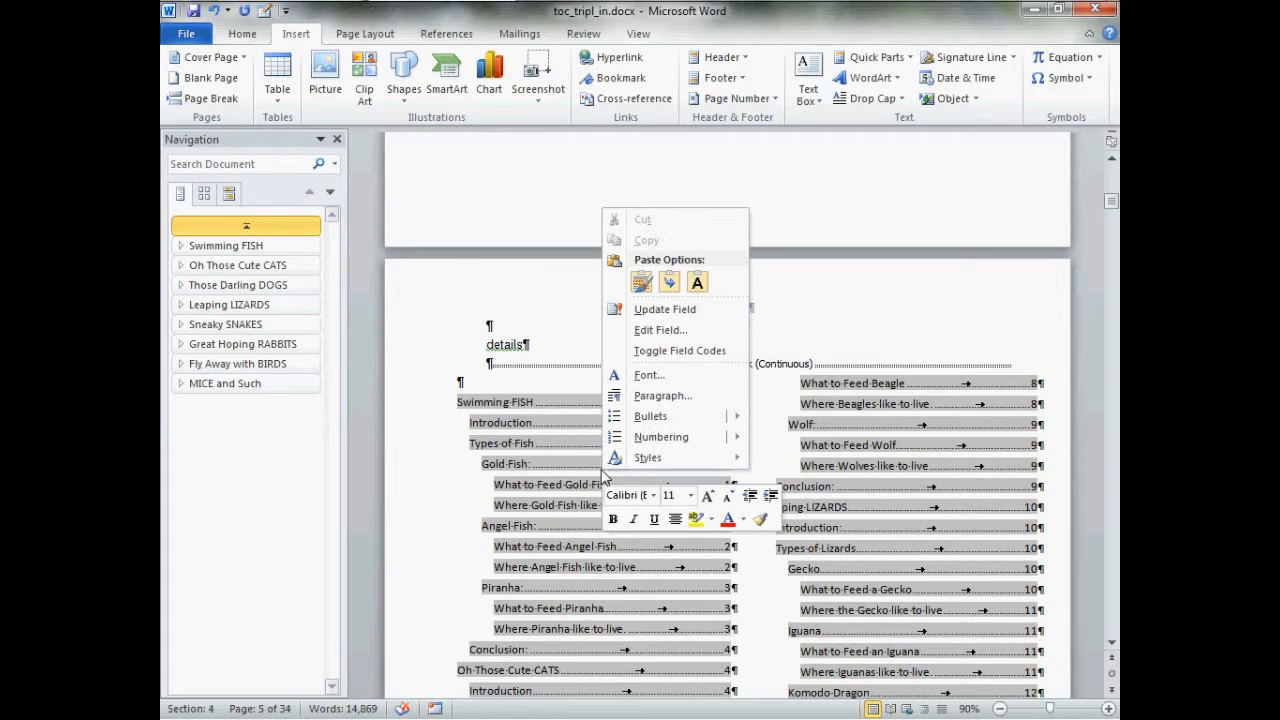
{"action": "left_click", "coordinate": [664, 309]}
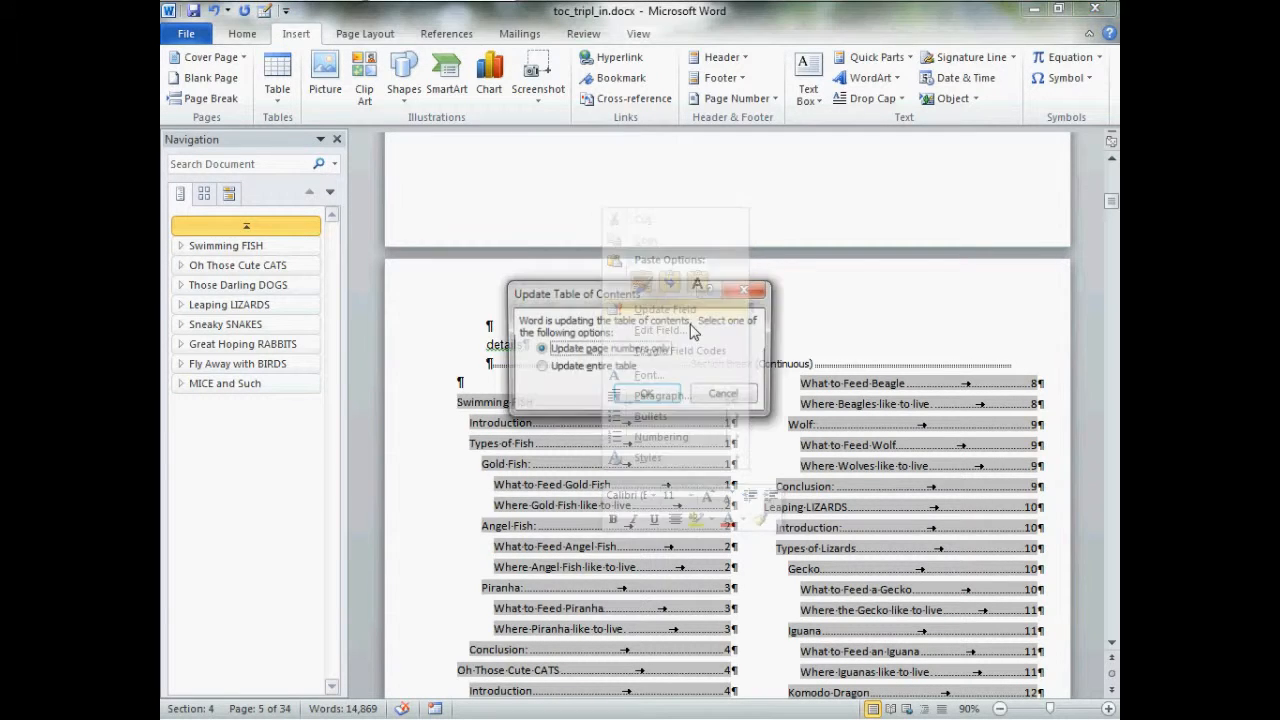
{"action": "left_click", "coordinate": [647, 397]}
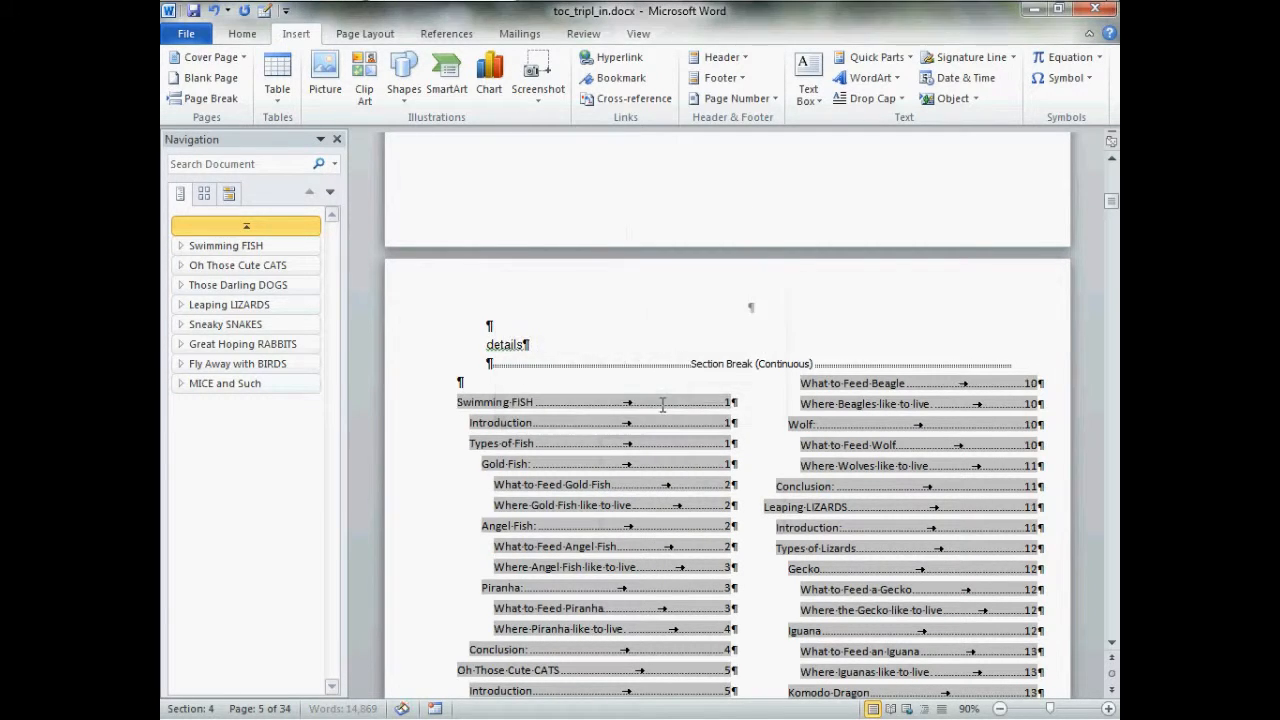
Hide the formatting marks in the document
{"action": "left_click", "coordinate": [242, 34]}
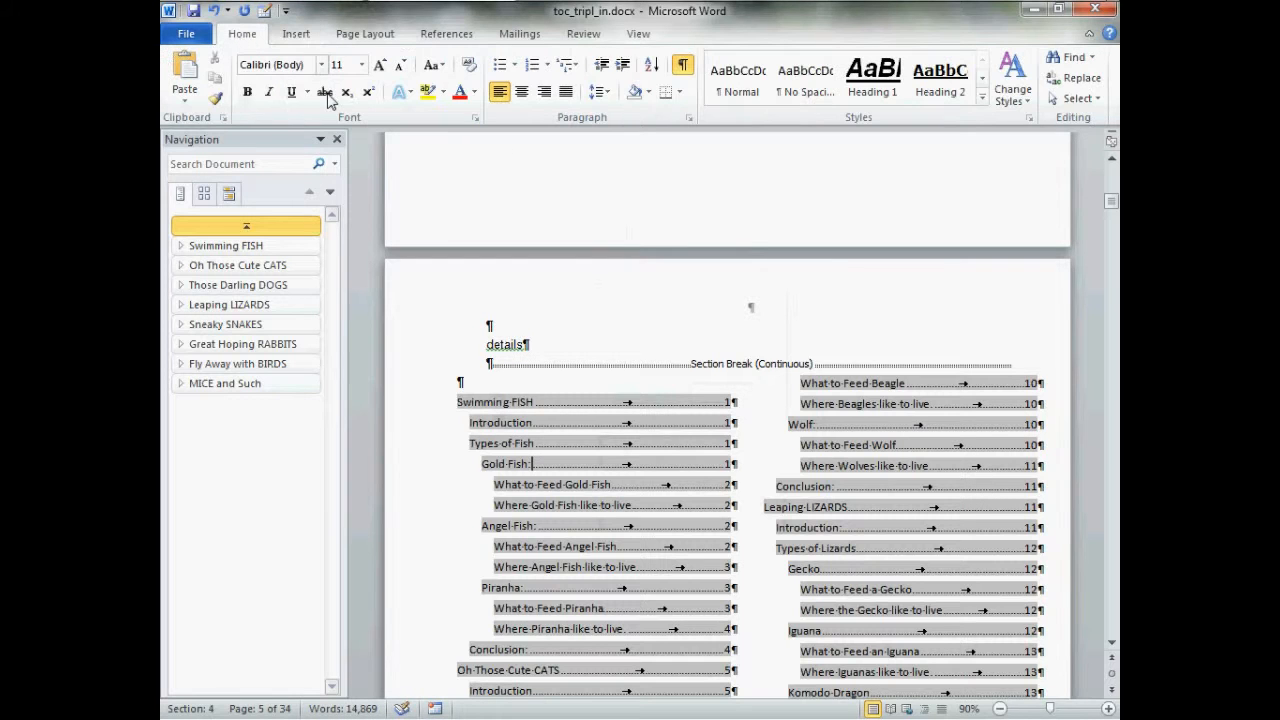
{"action": "left_click", "coordinate": [684, 66]}
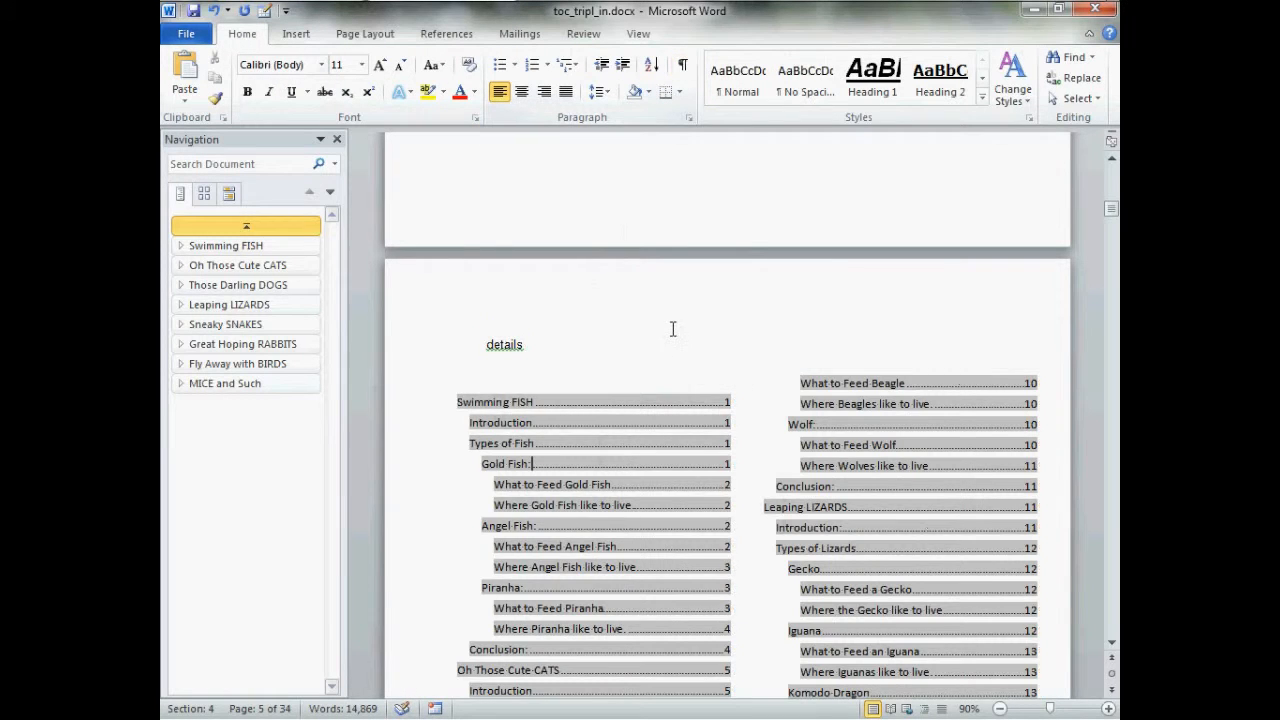
Review the brief and detailed tables of contents and jump between chapter headings to check the layout
{"action": "scroll", "coordinate": [673, 329], "scroll_direction": "up", "scroll_amount": 10}
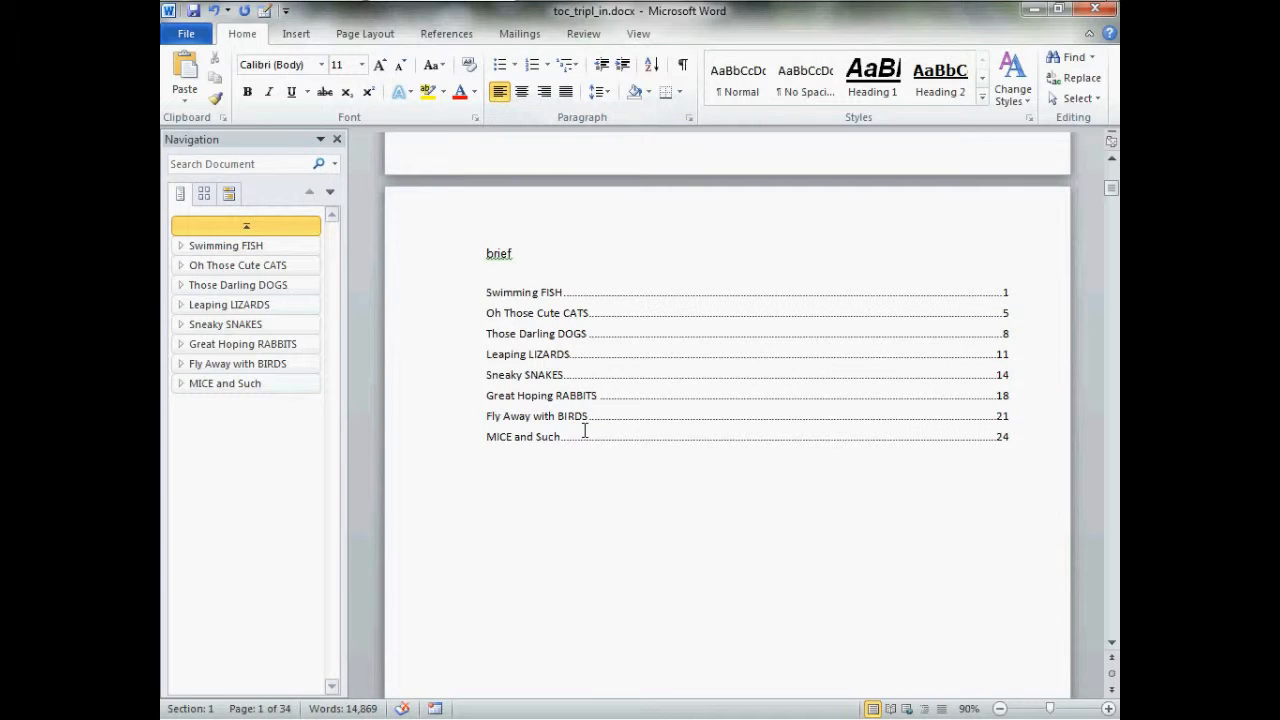
{"action": "scroll", "coordinate": [576, 420], "scroll_direction": "down", "scroll_amount": 10}
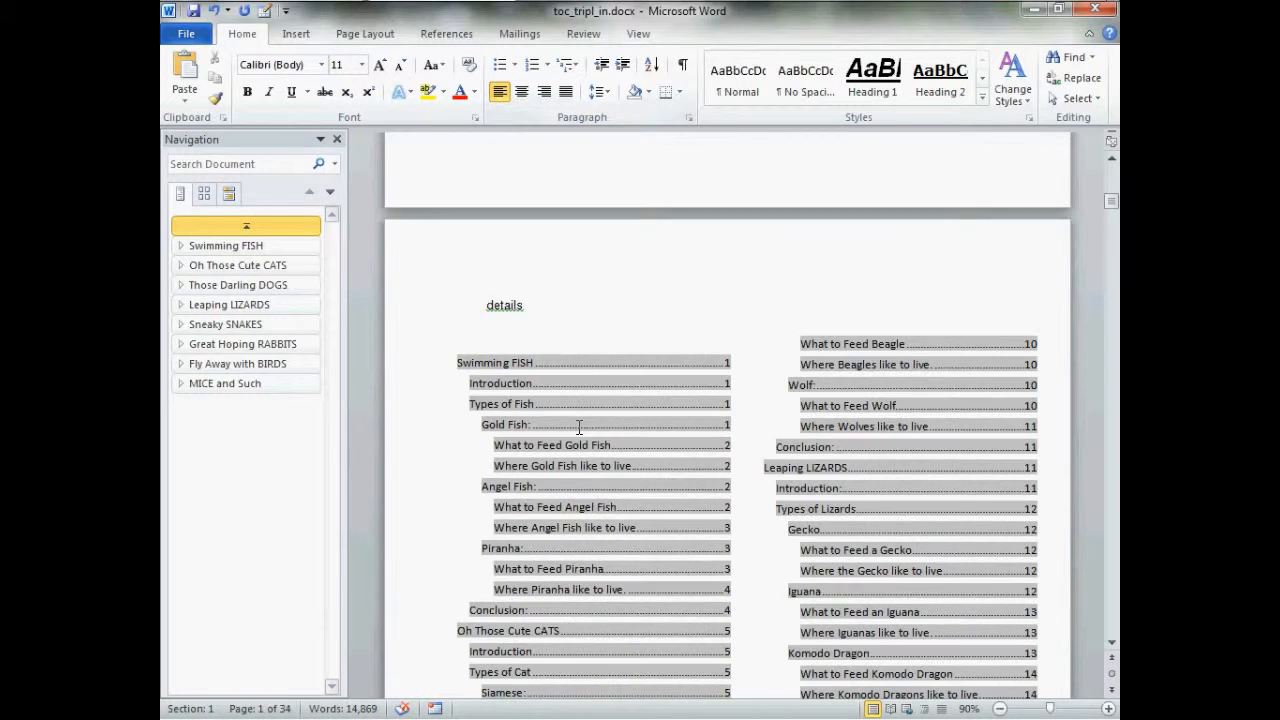
{"action": "left_click", "coordinate": [580, 292]}
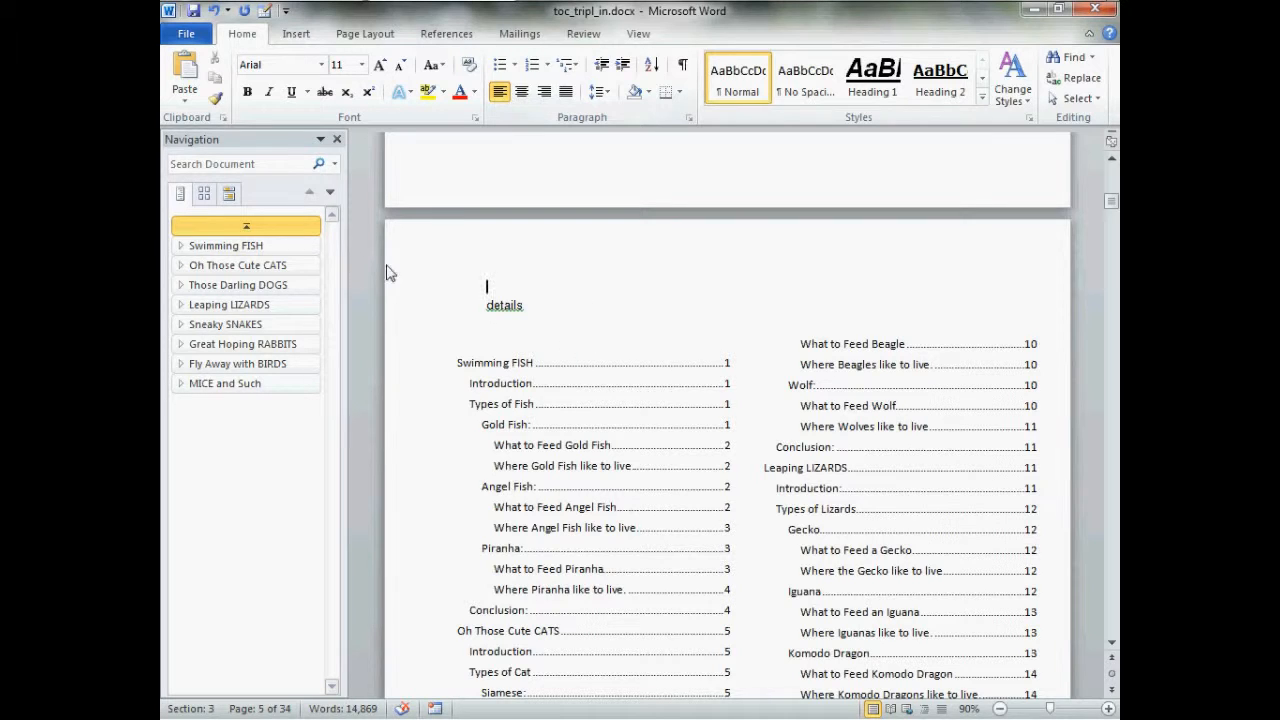
{"action": "left_click", "coordinate": [290, 247]}
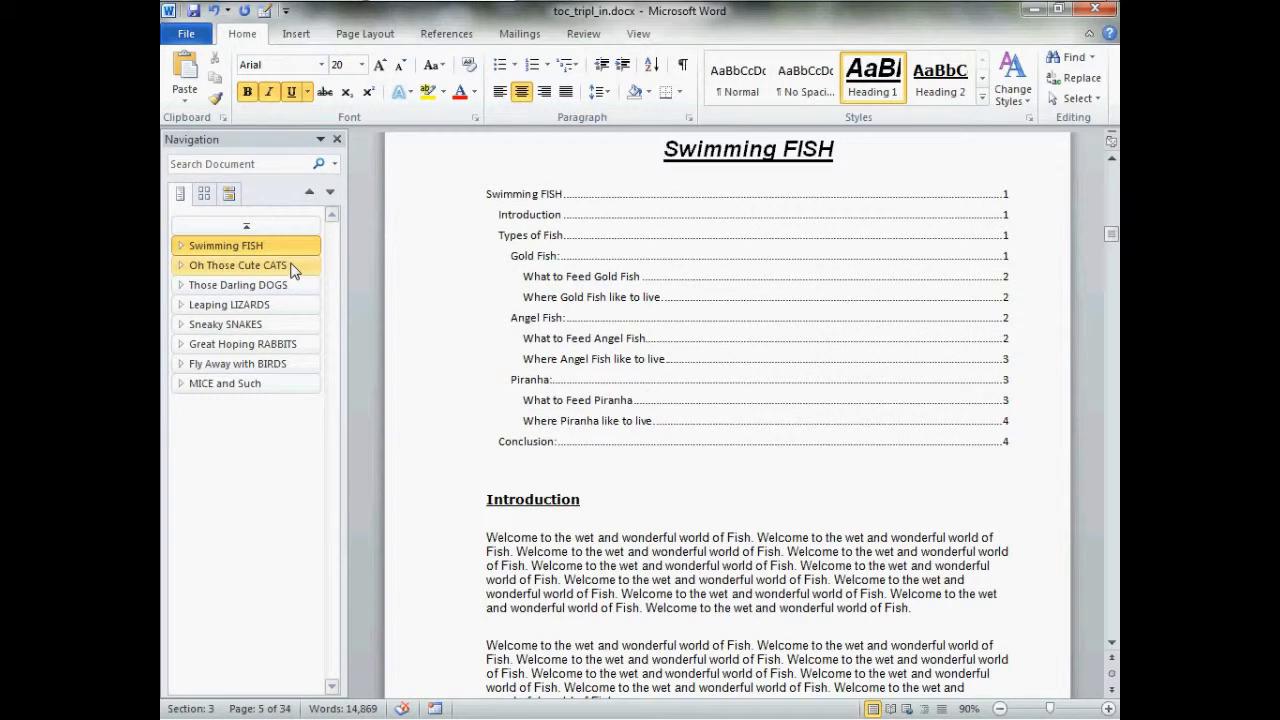
{"action": "left_click", "coordinate": [292, 267]}
{"action": "left_click", "coordinate": [294, 243]}
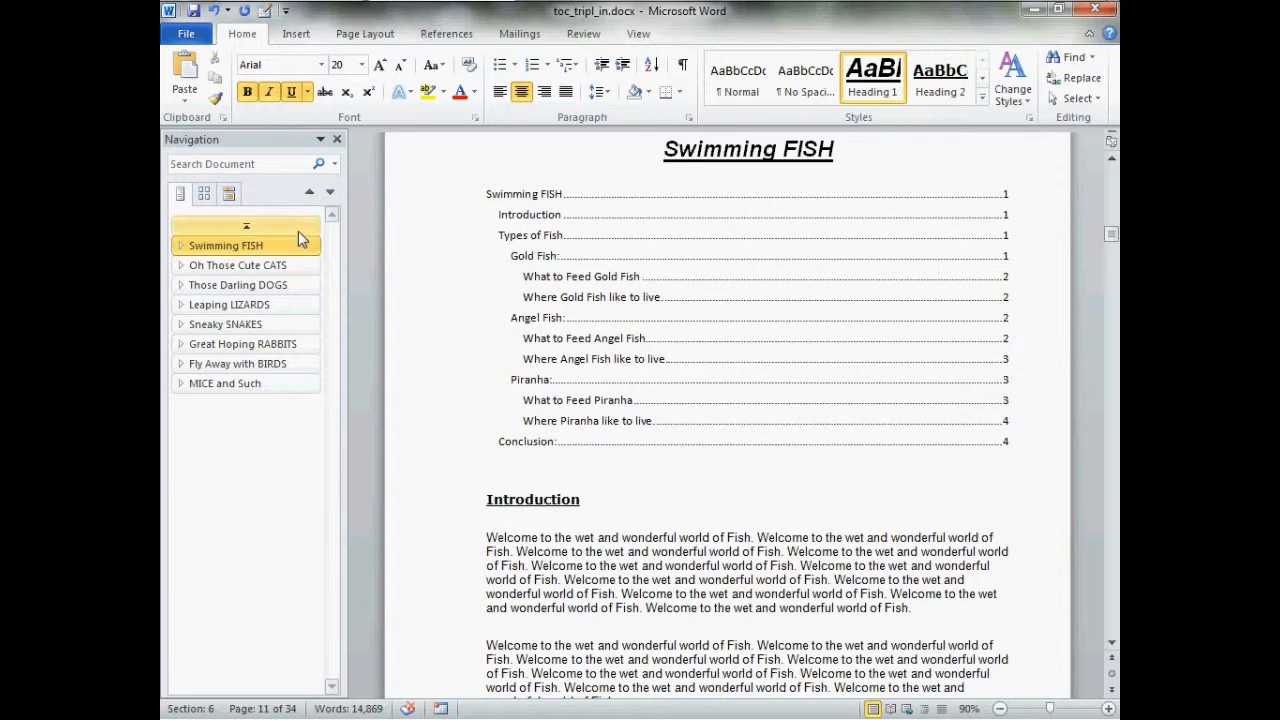
{"action": "left_click", "coordinate": [303, 229]}
{"action": "scroll", "coordinate": [531, 376], "scroll_direction": "down", "scroll_amount": 15}
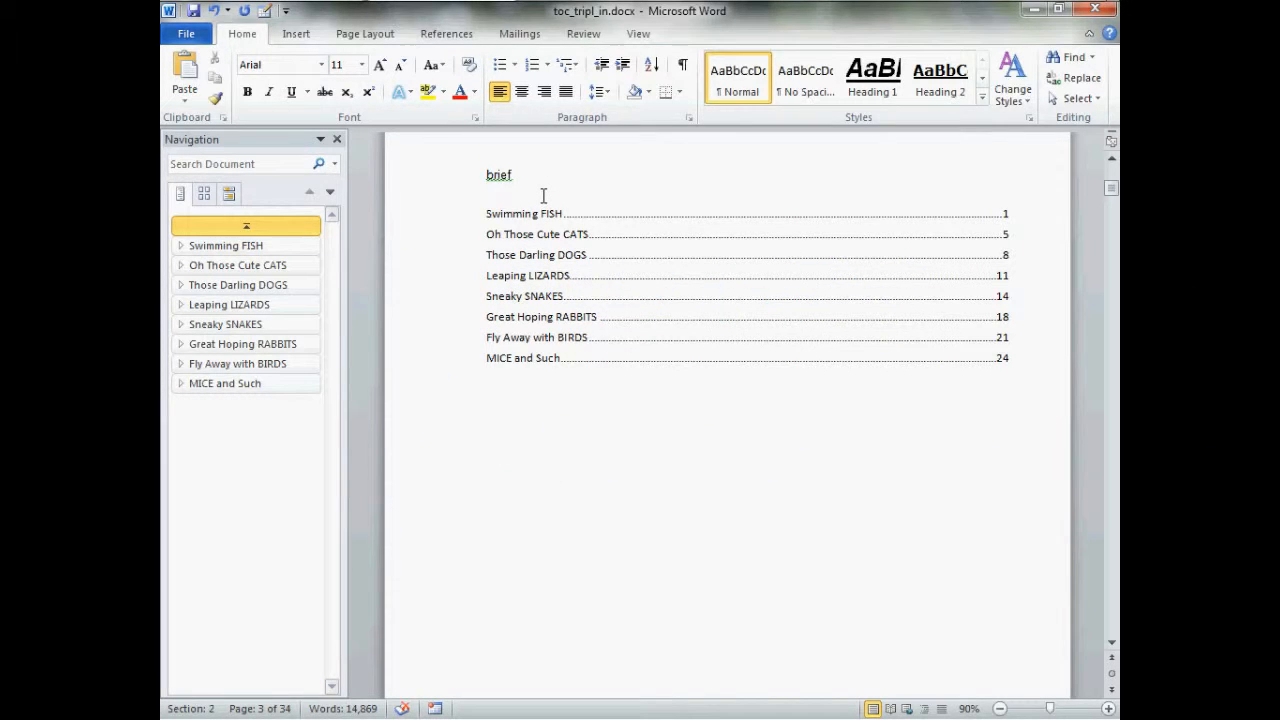
{"action": "left_click", "coordinate": [578, 278]}
{"action": "scroll", "coordinate": [580, 279], "scroll_direction": "down", "scroll_amount": 10}
{"action": "scroll", "coordinate": [580, 279], "scroll_direction": "down", "scroll_amount": 5}
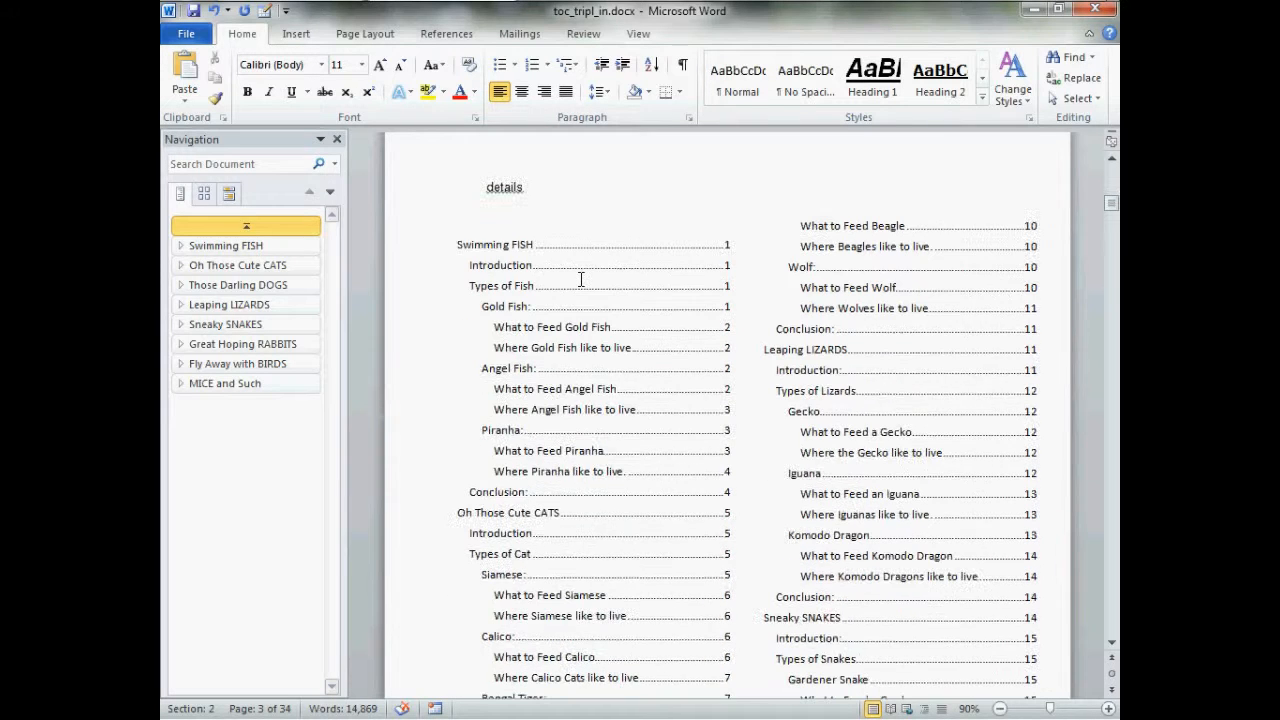
{"action": "left_click", "coordinate": [551, 204]}
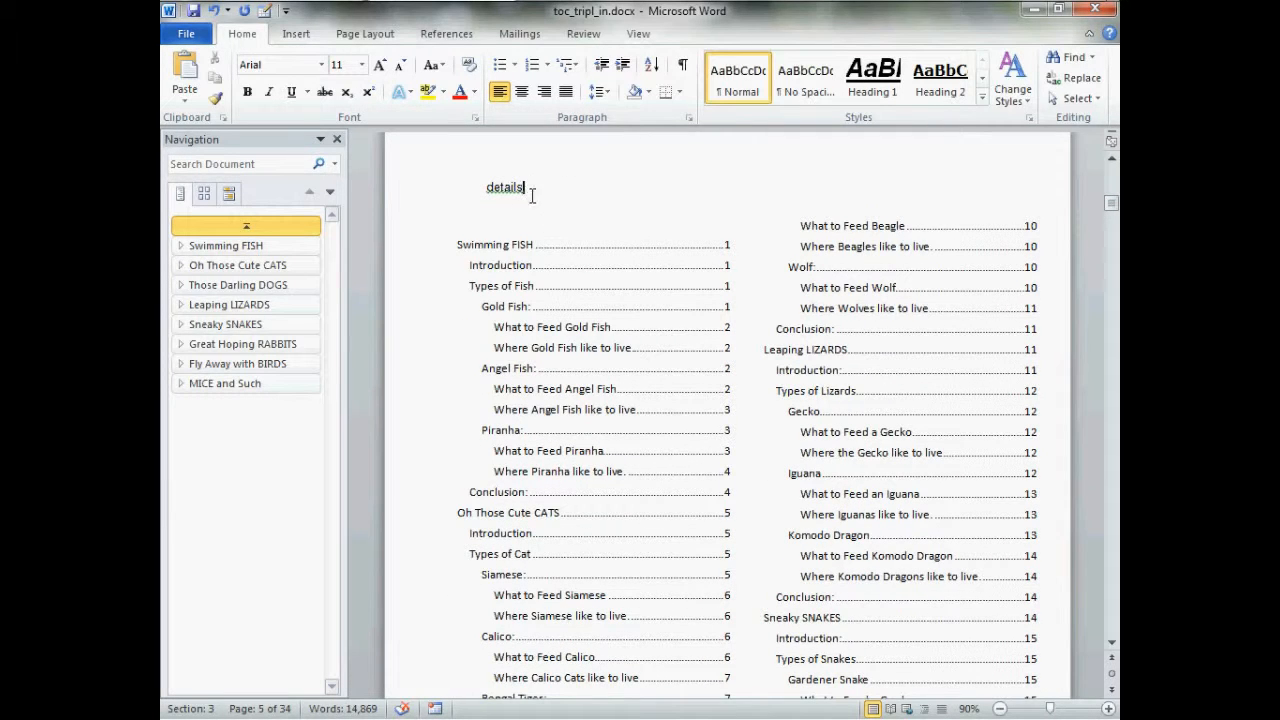